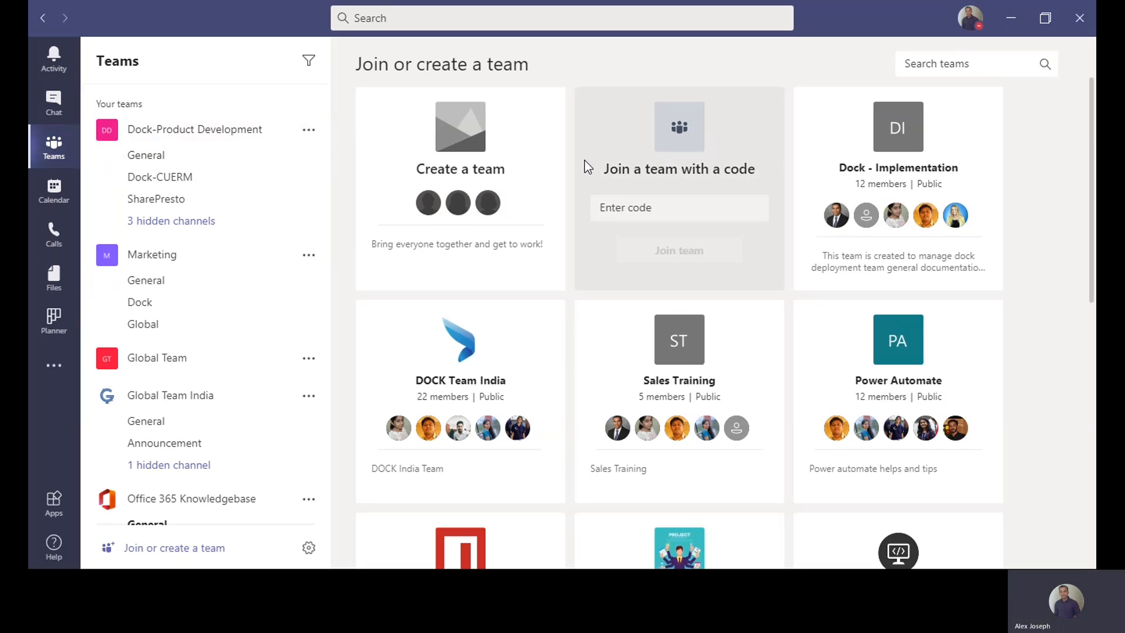
Start creating a new team from scratch and make it public
mouse_move(469, 155)
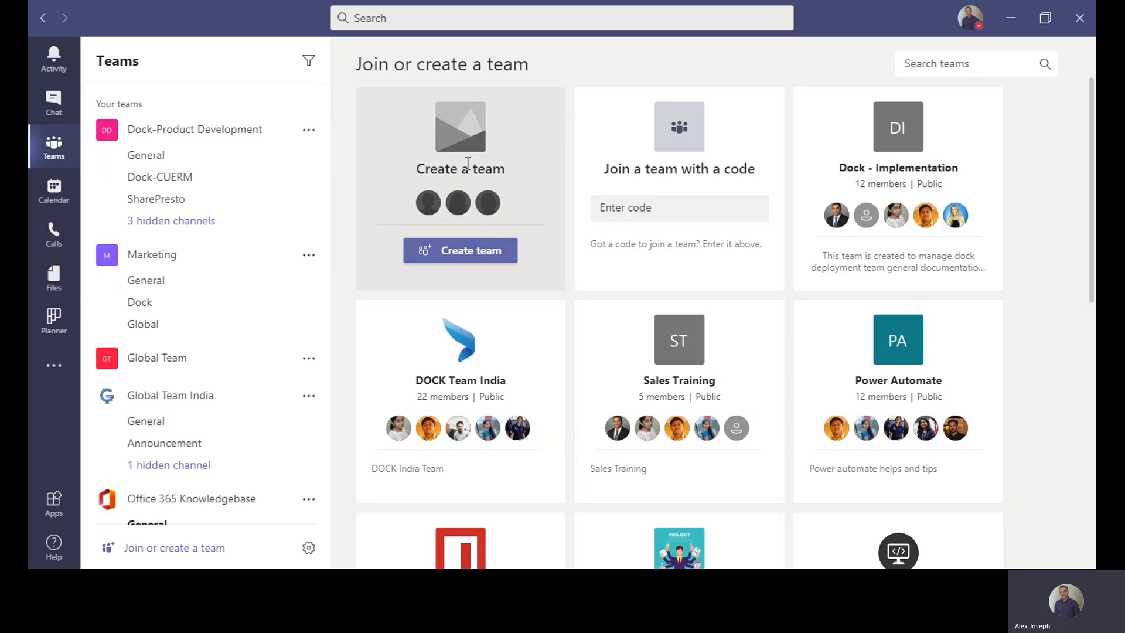
click(160, 552)
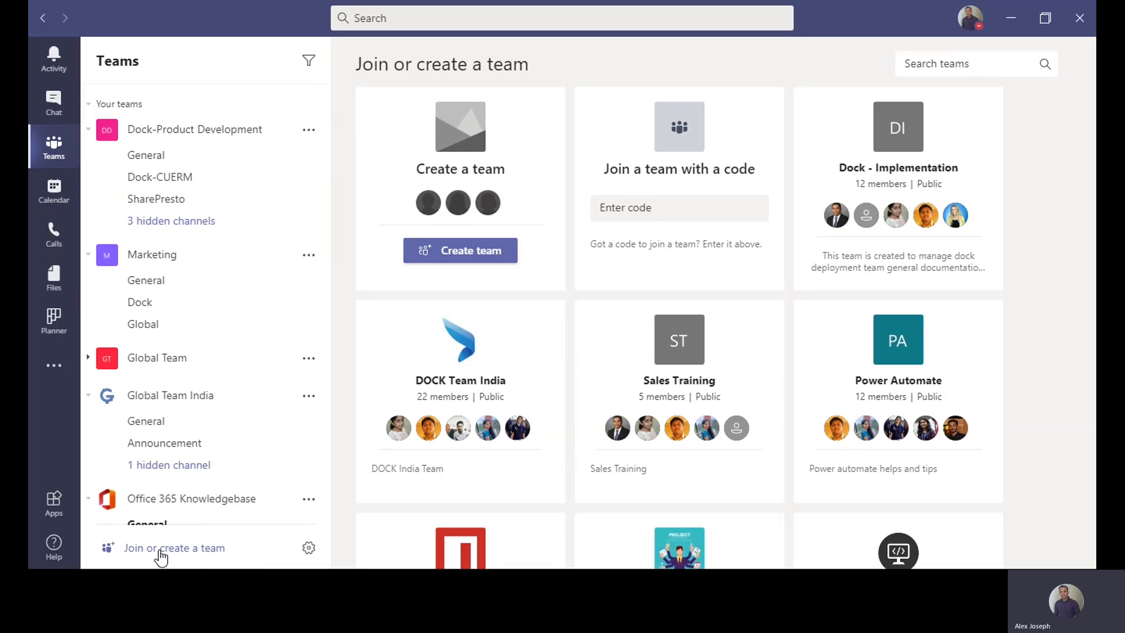
click(467, 254)
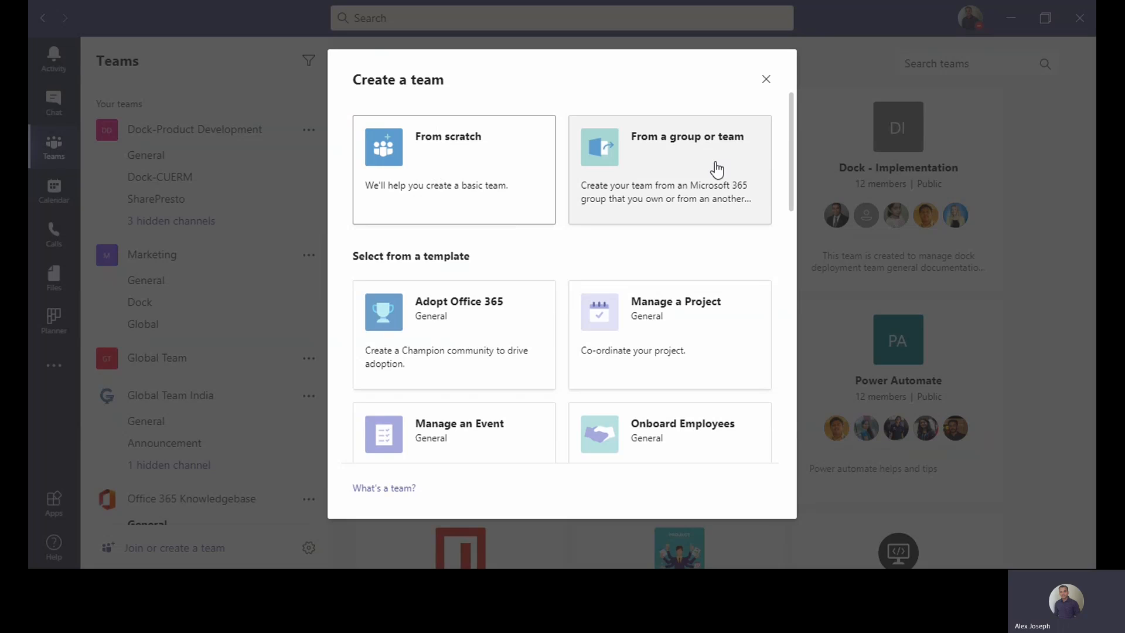
click(460, 174)
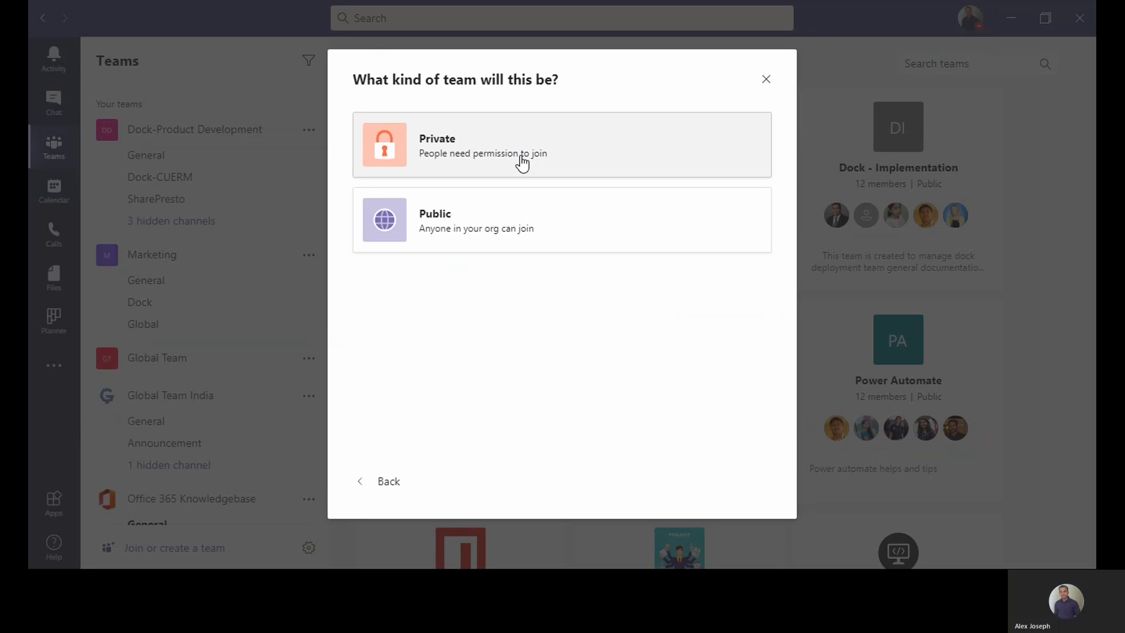
click(519, 230)
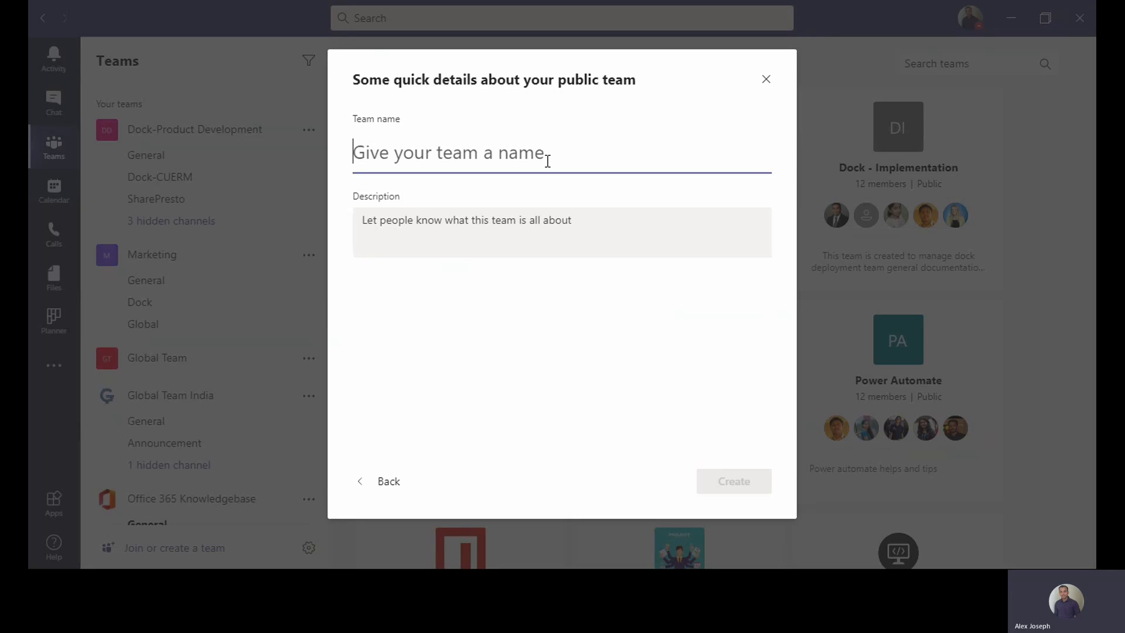
Create the team as Marketing Blogs with the description "Team for marketing blog strategies and tasks."
text(Mar)
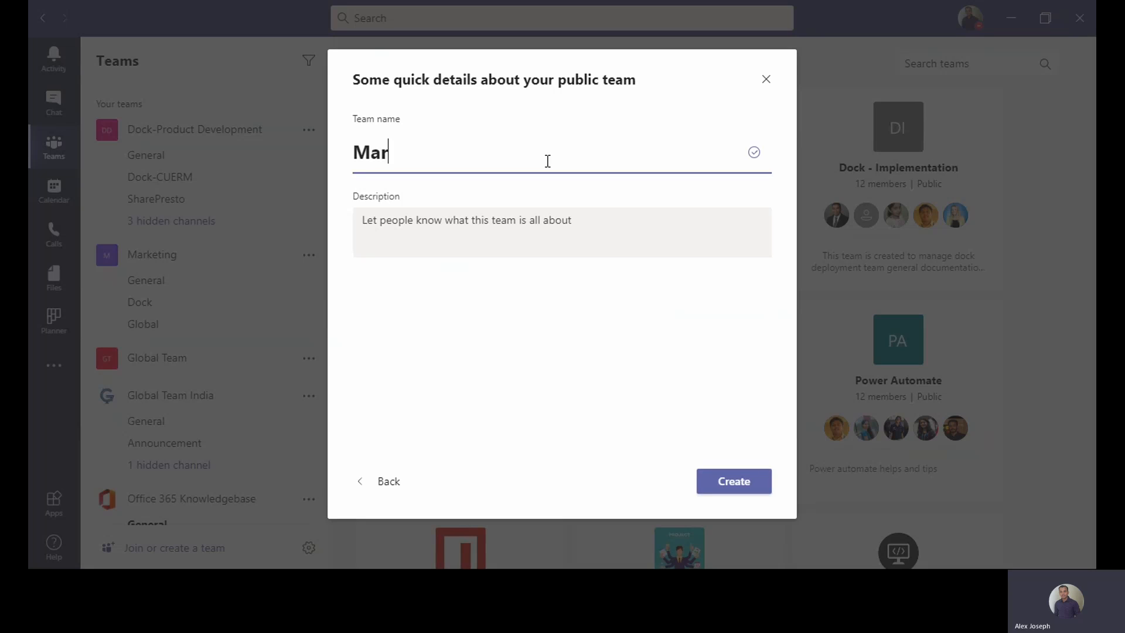
text(keting Blogs)
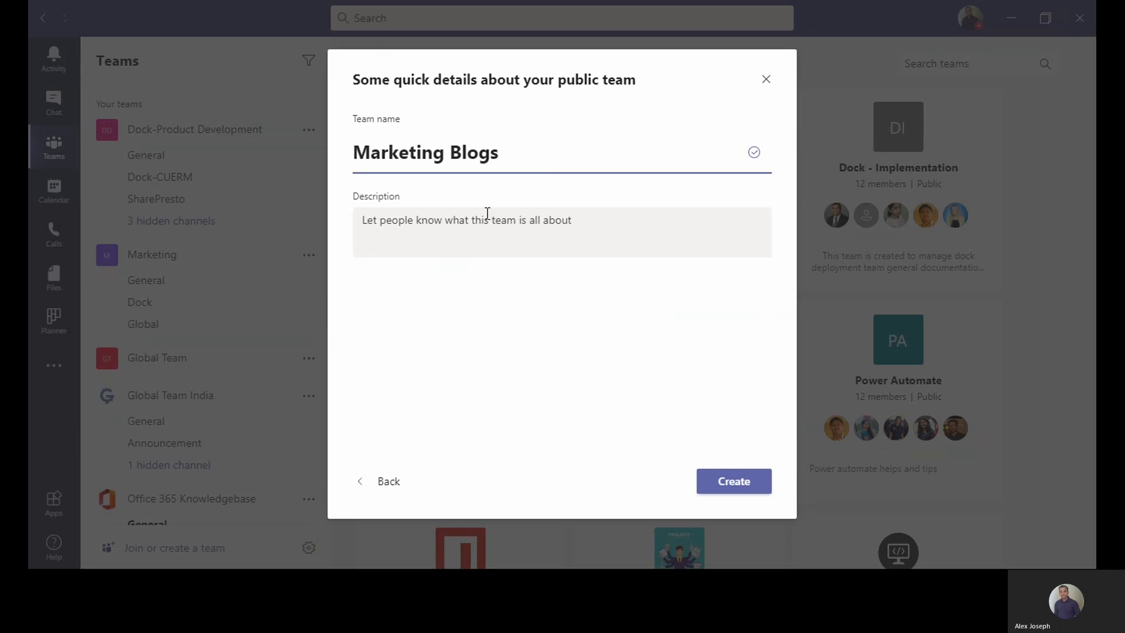
click(495, 231)
text(Te)
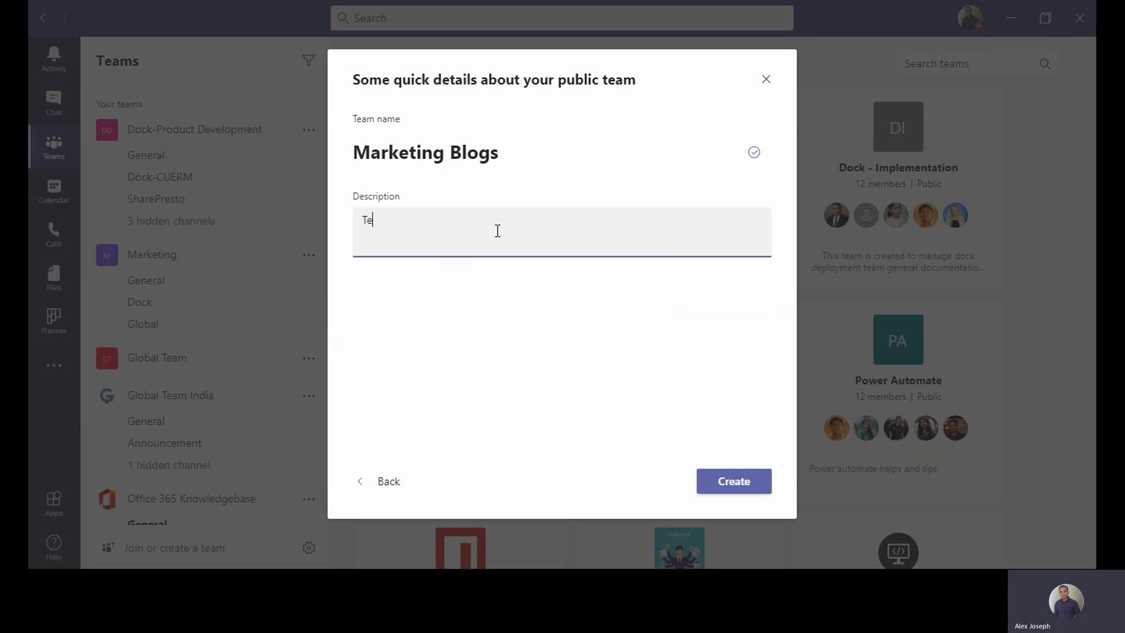
text(am for marketing blog strategies and tasks.)
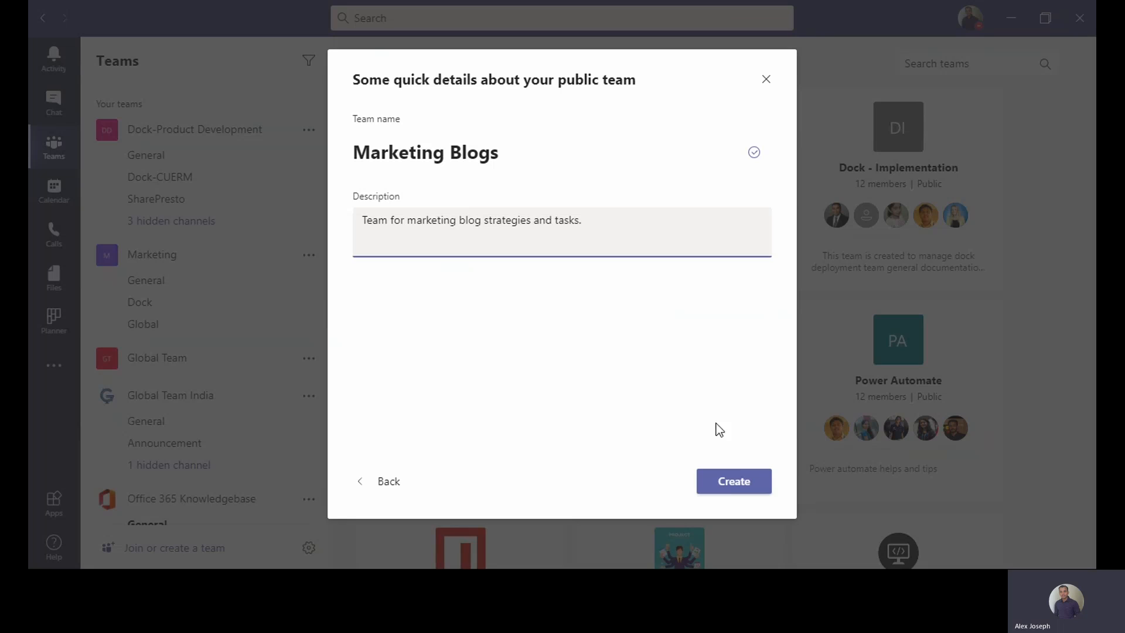
click(737, 487)
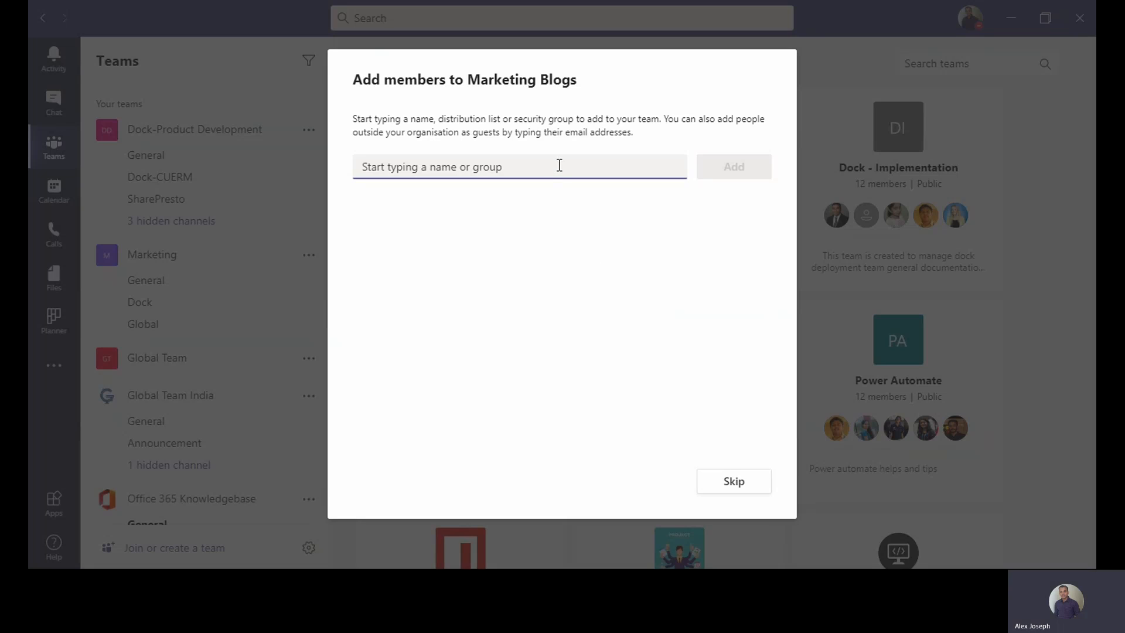
Look up four colleagues by name and add them as members of the Marketing Blogs team
text(Betty)
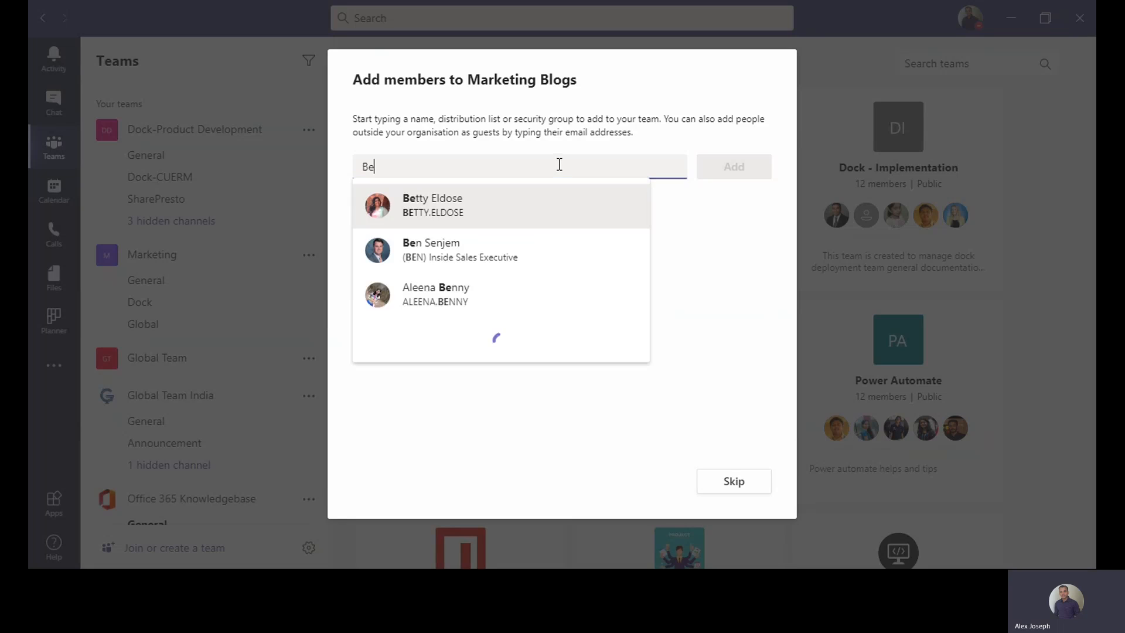
click(528, 210)
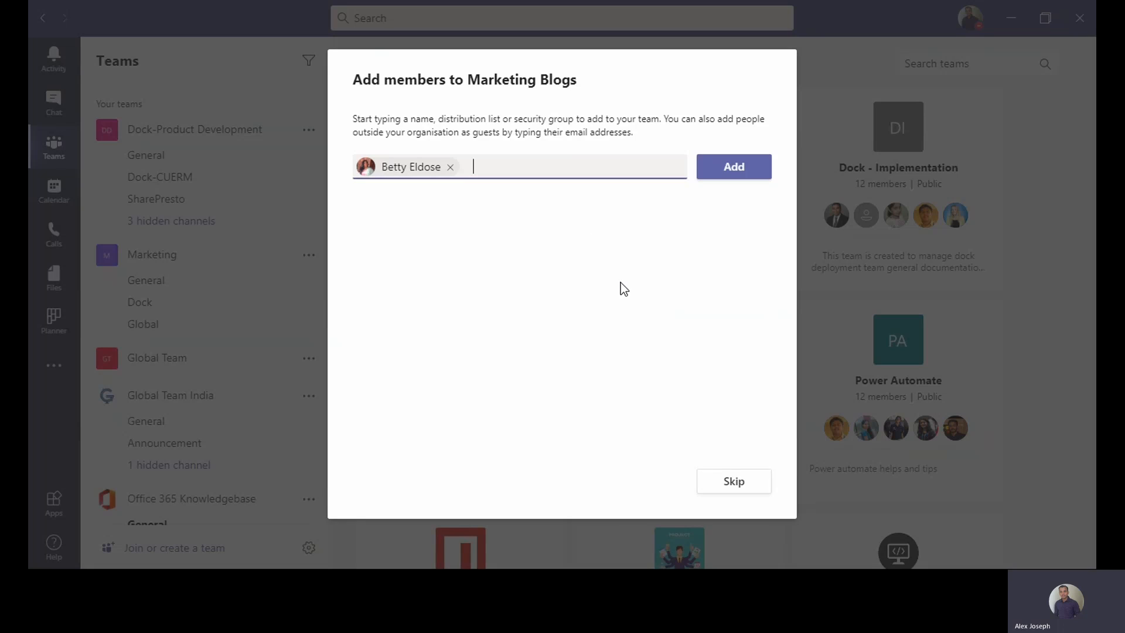
text(Adars)
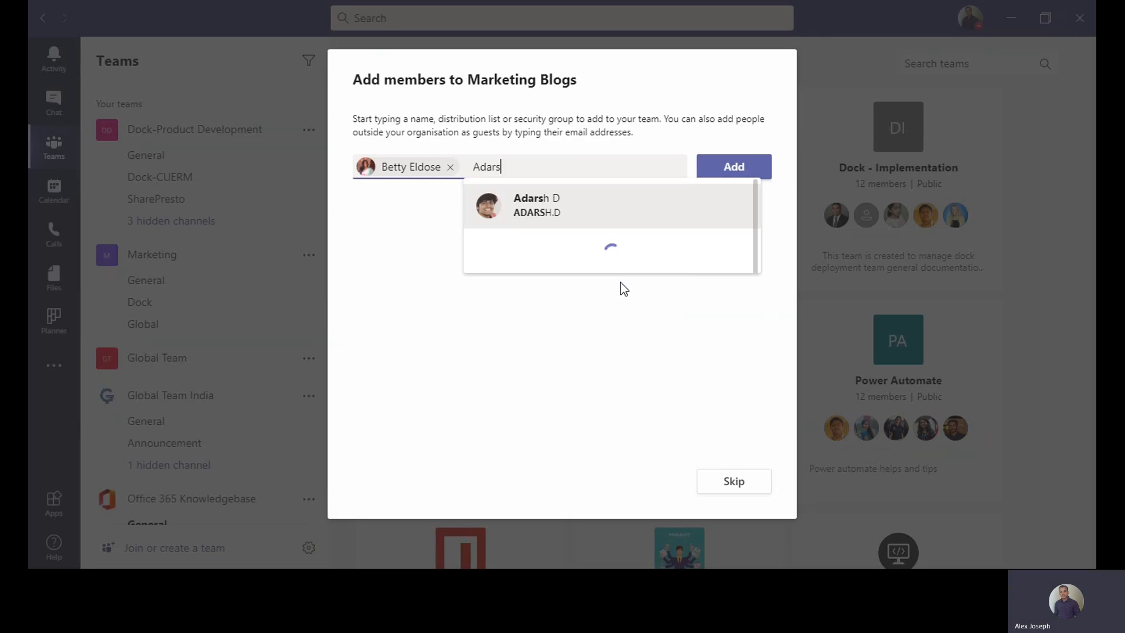
click(595, 207)
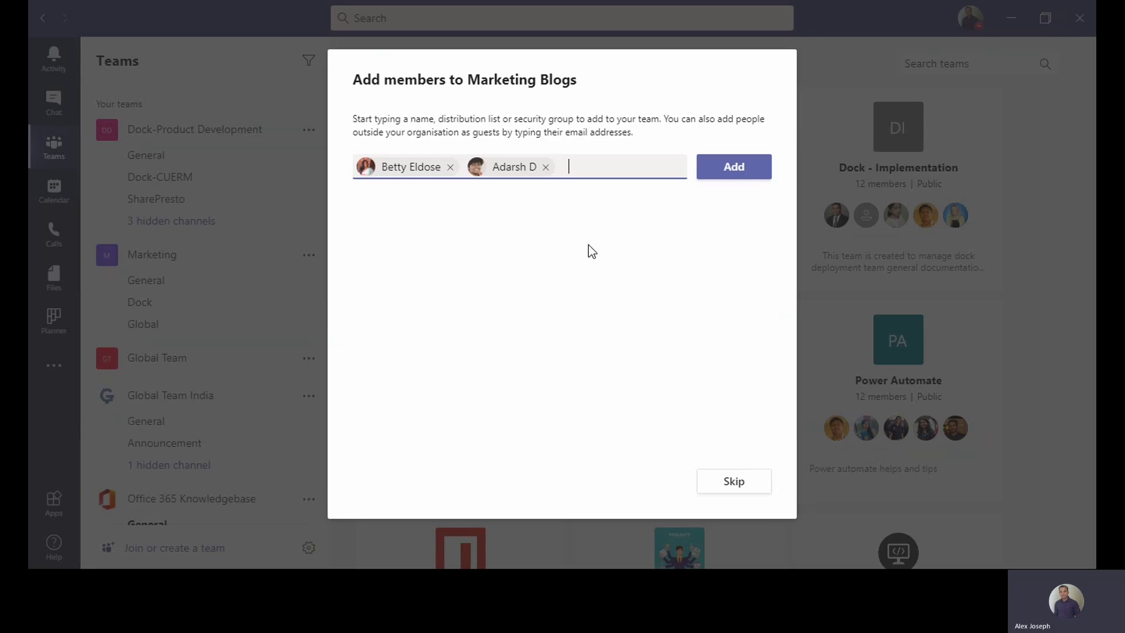
text(Alna)
key(Return)
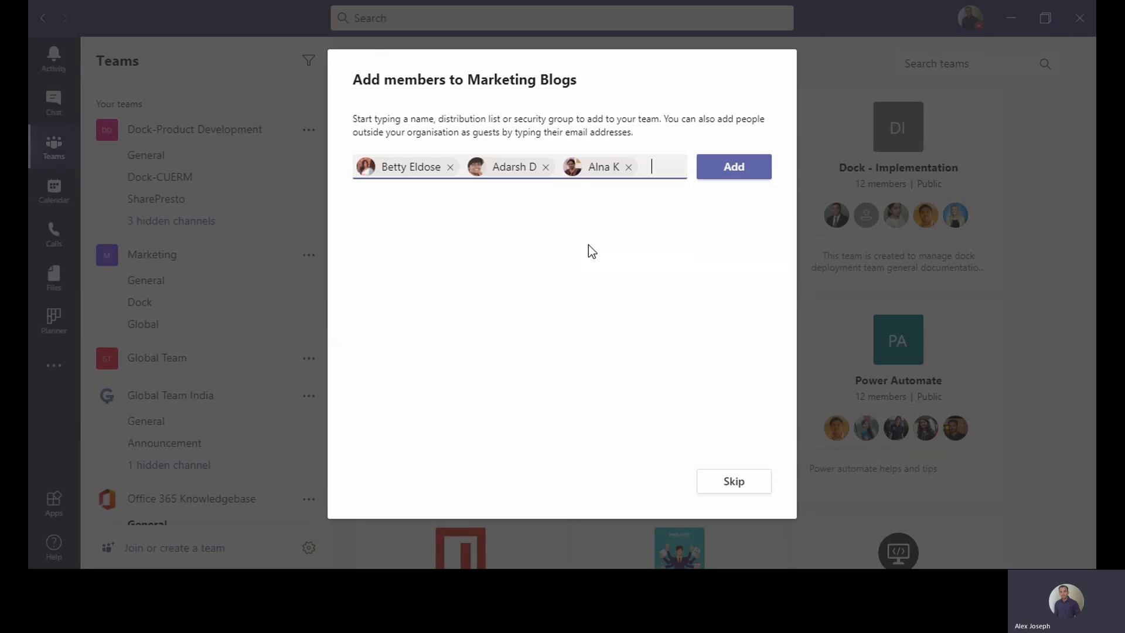
text(Linu)
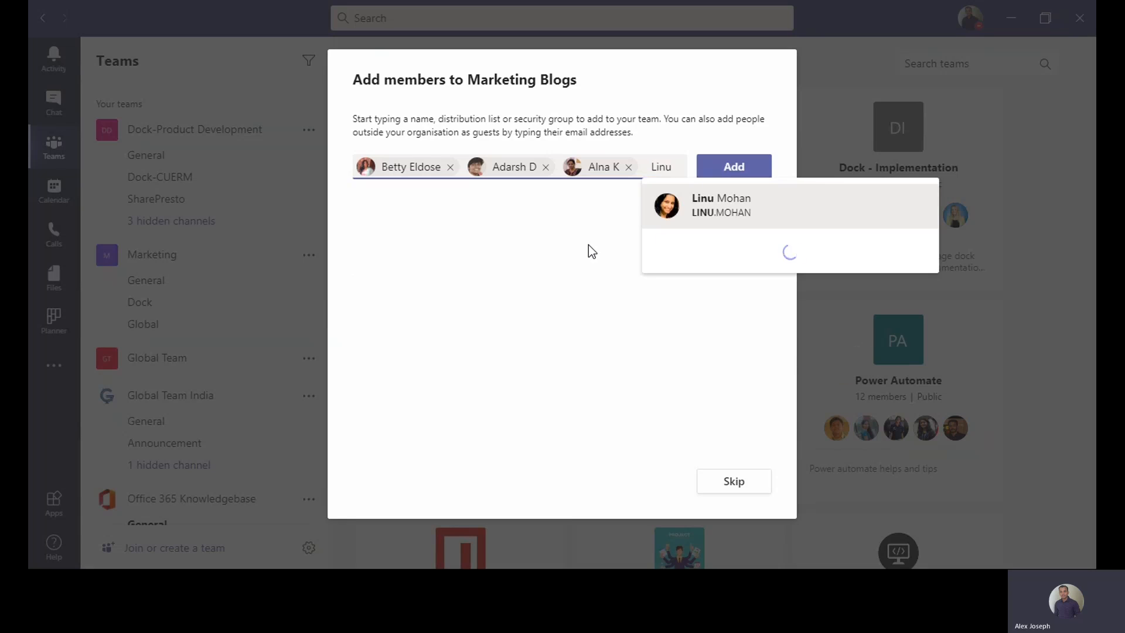
click(720, 210)
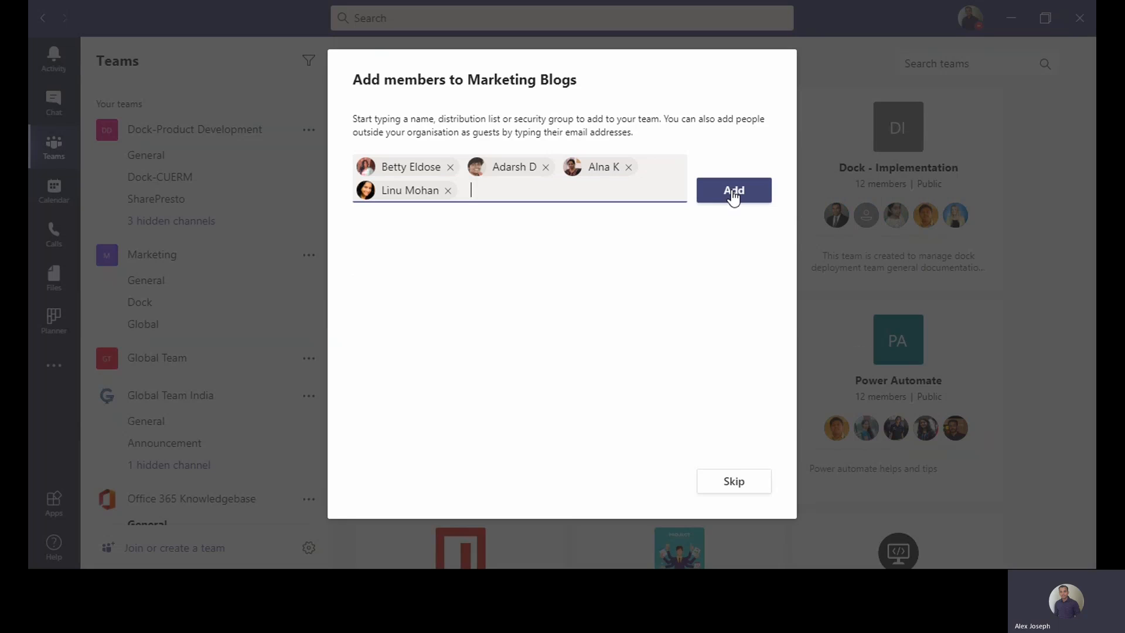
click(733, 193)
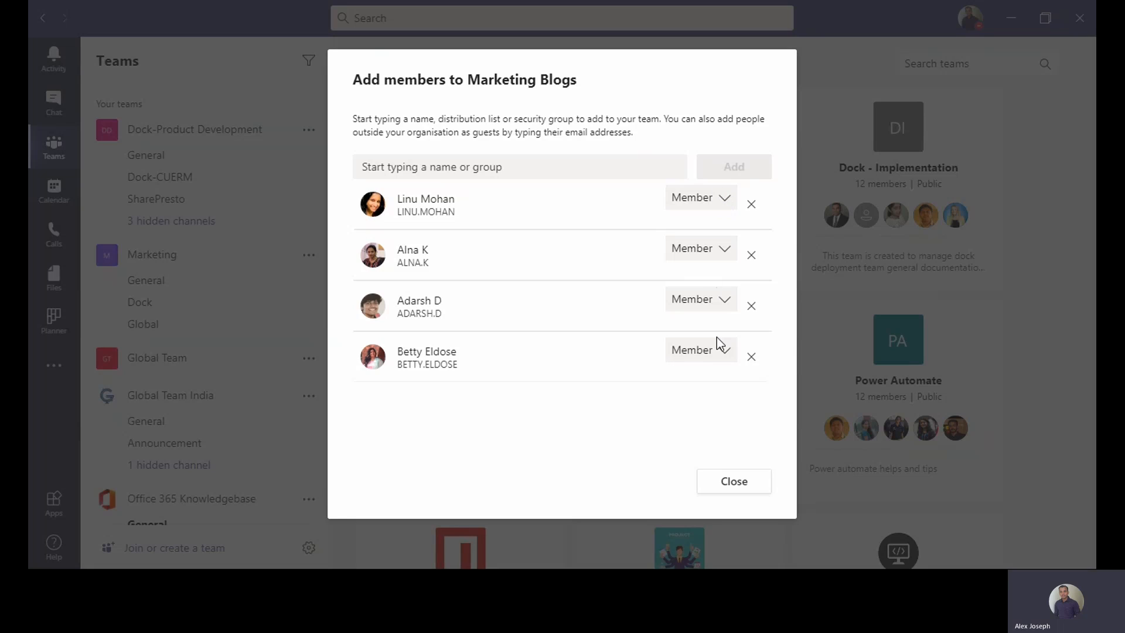
Change the role of the last-listed member to Owner and finish adding members
click(724, 352)
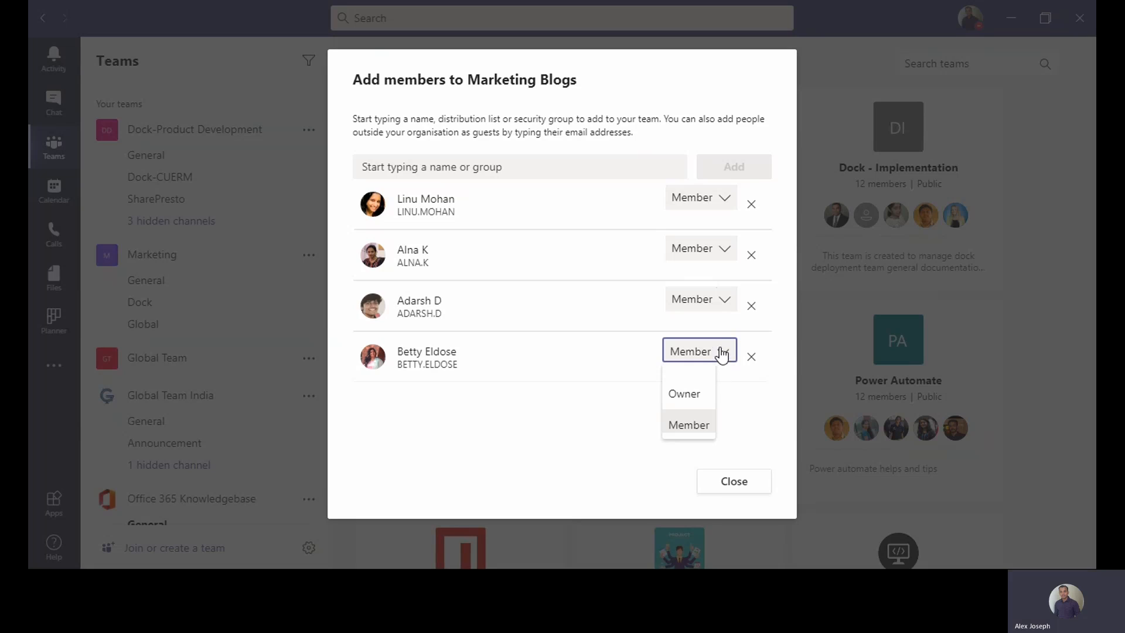
click(684, 394)
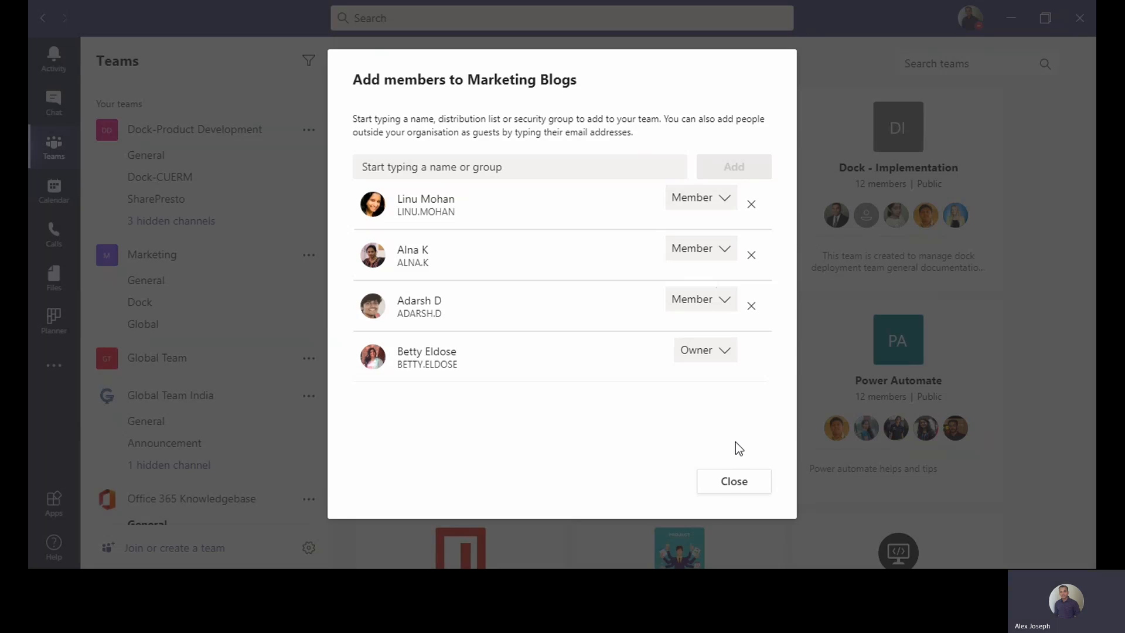
click(734, 485)
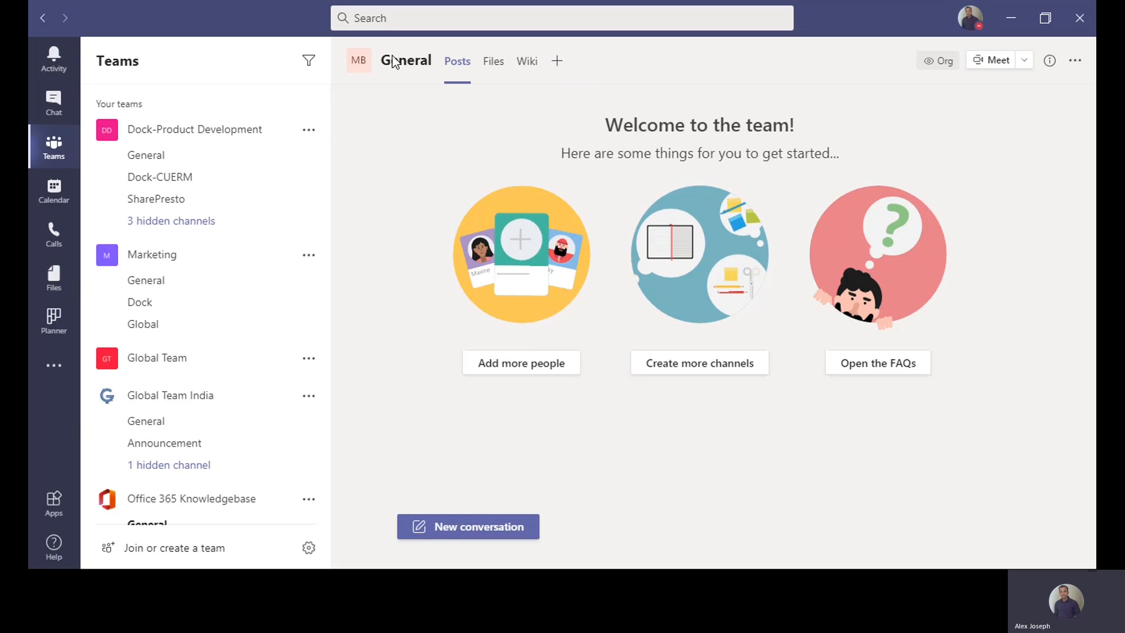
Add a Planner tab to the General channel with a new plan named Blog Marketing
click(558, 62)
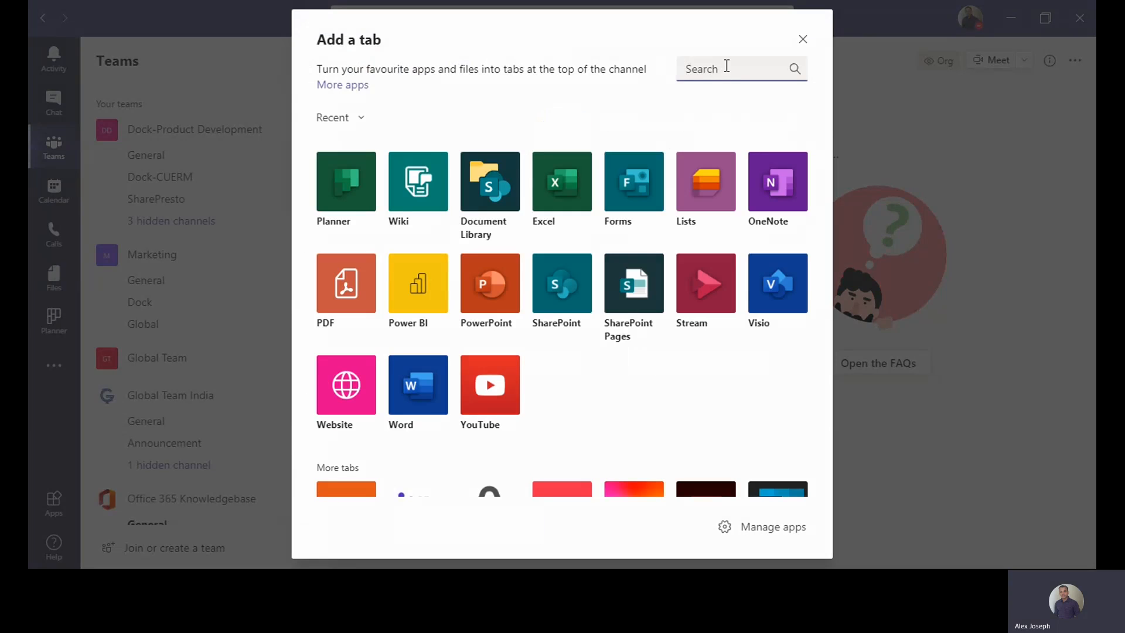
click(348, 189)
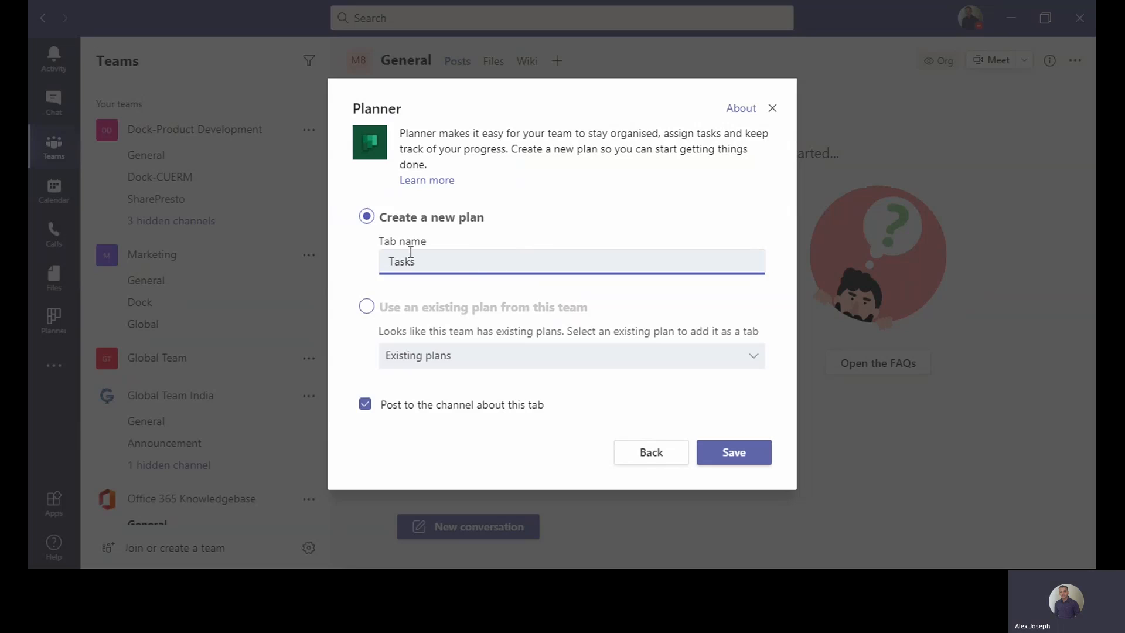
drag(439, 262, 358, 268)
text(Blog Marketing)
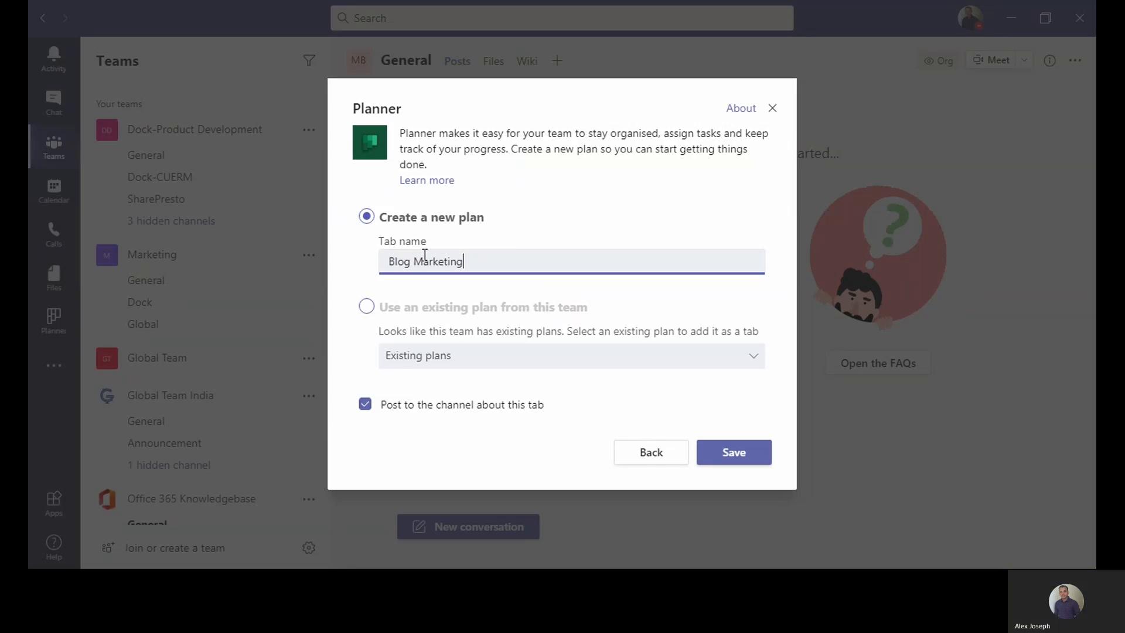
click(733, 454)
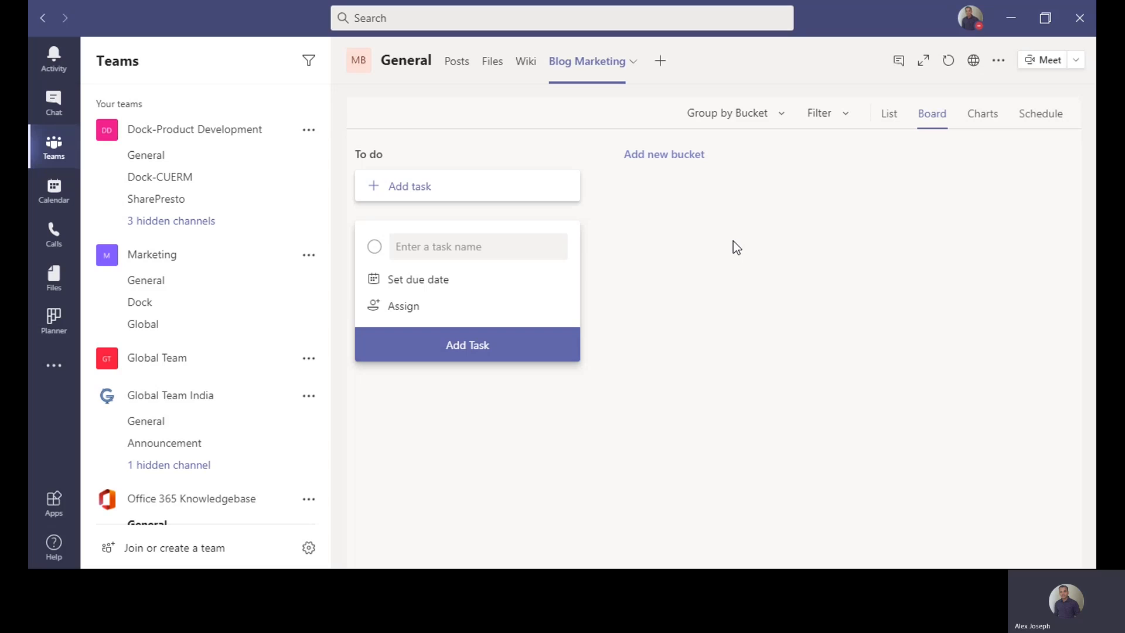
Rename the To do bucket on the plan board to News Blogs
click(396, 157)
key(ctrl+a)
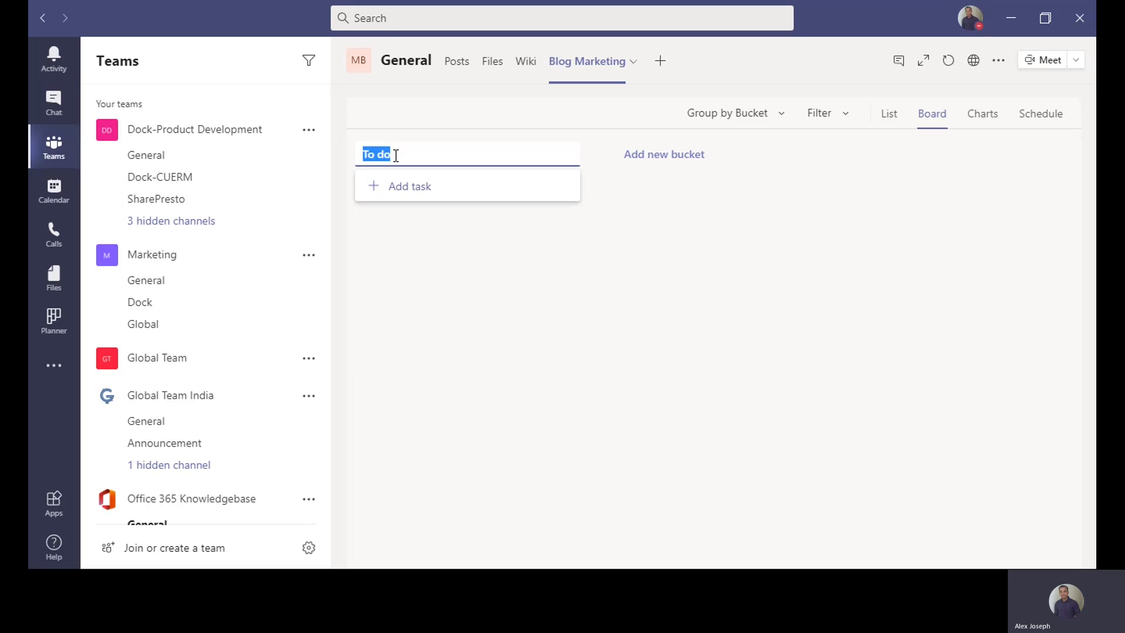
text(News &)
text(logs)
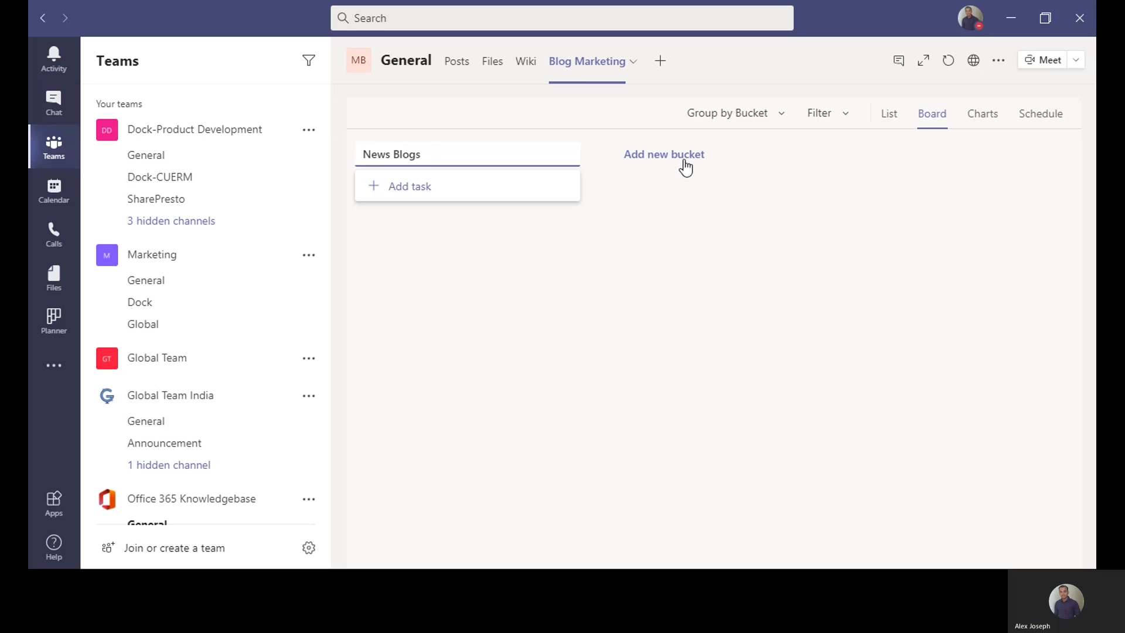
Add a new bucket named Live Blogs to the plan board
click(684, 161)
text(Lo)
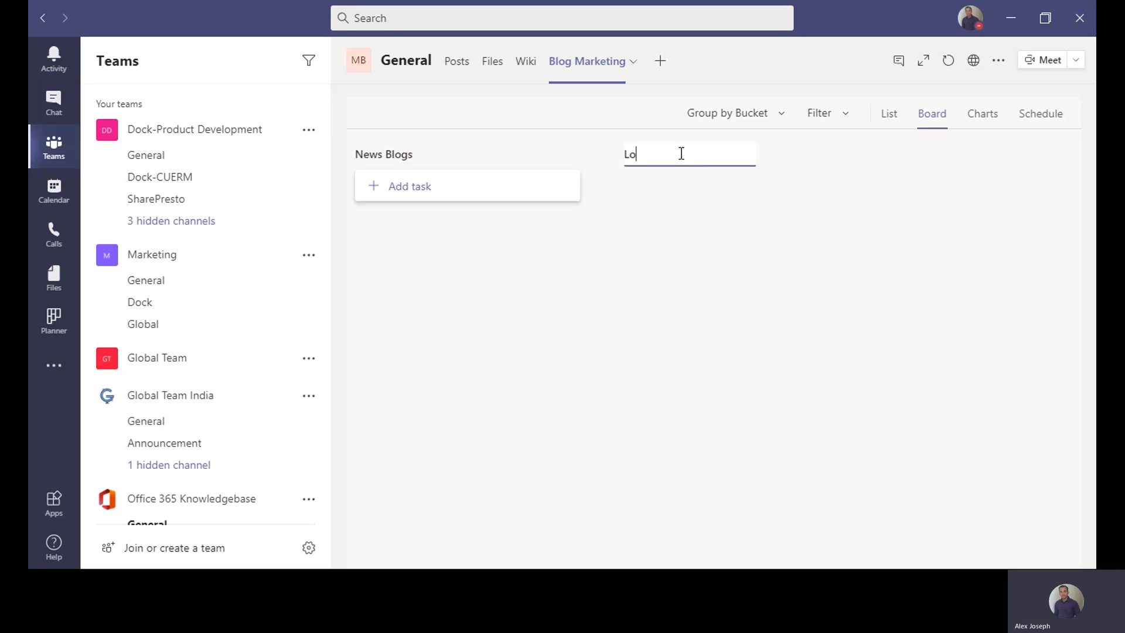
key(BackSpace)
text(ive Blogs)
click(884, 170)
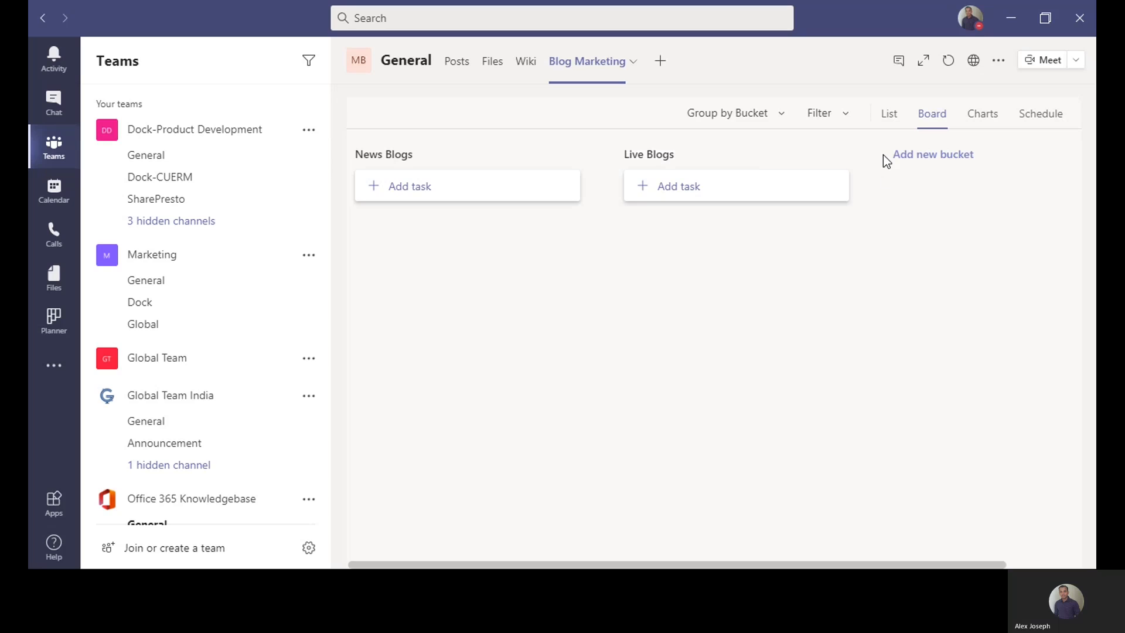
Add a new bucket named Optimizations after the Live Blogs bucket
click(930, 154)
text(Optimizations)
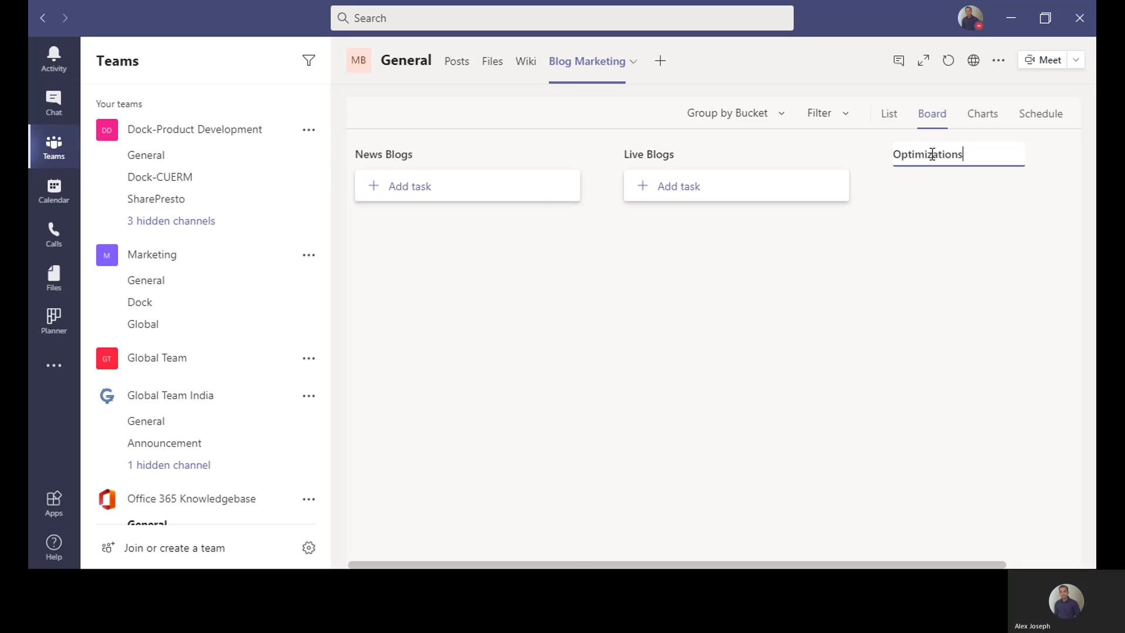
key(Return)
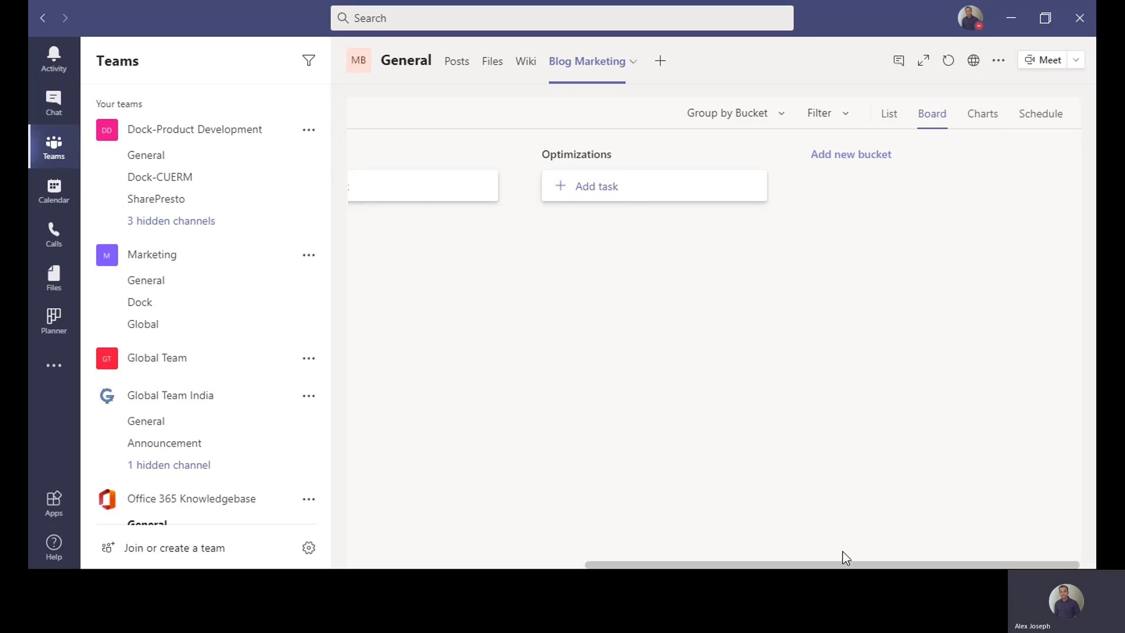
Correct the first bucket's name to New Blogs
drag(835, 566, 597, 566)
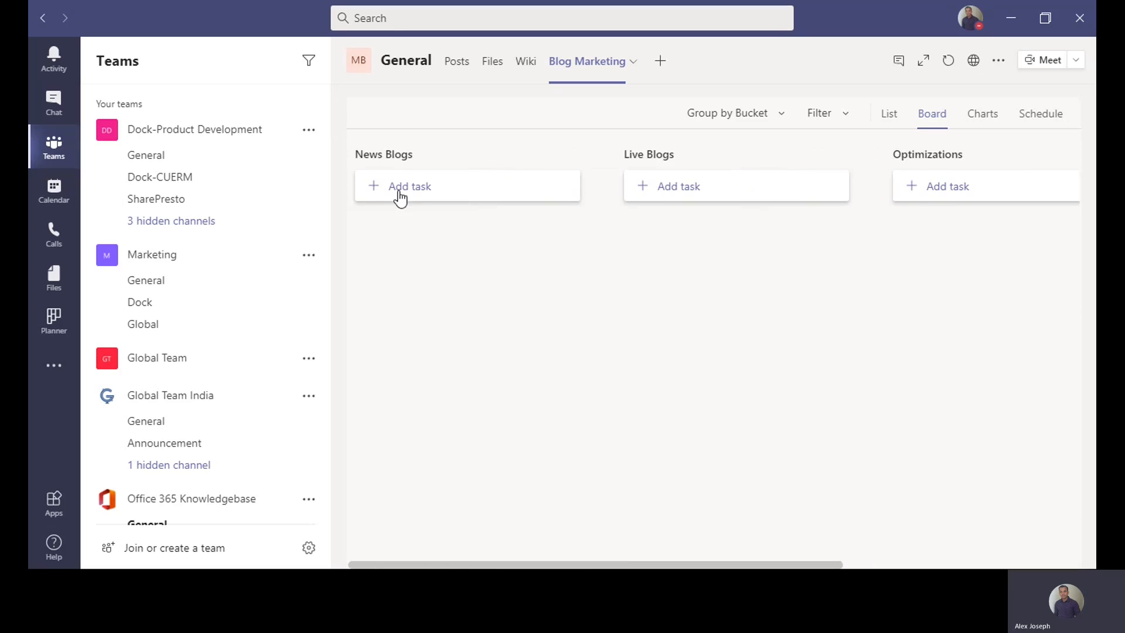
click(389, 154)
click(391, 154)
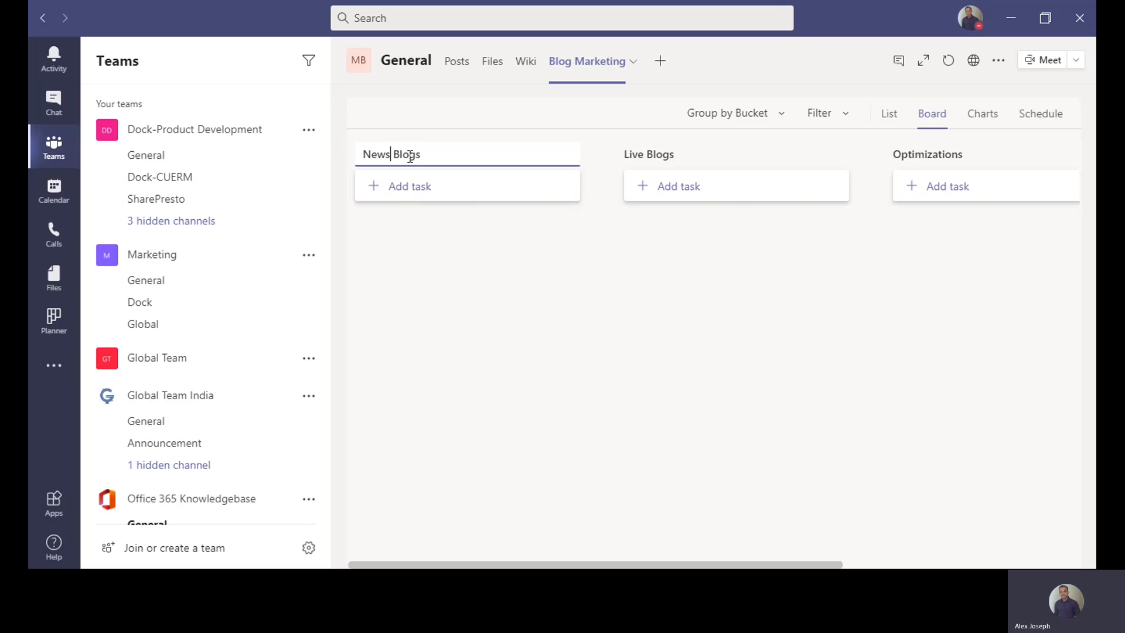
key(BackSpace)
click(480, 259)
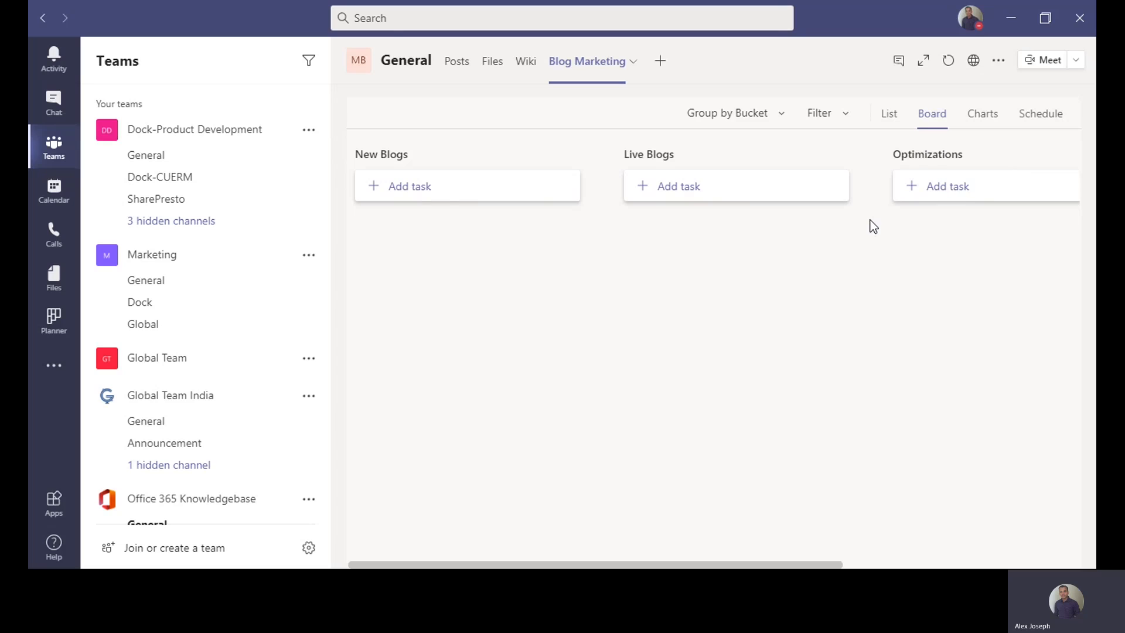
Add a task named Webinar Blog to the New Blogs bucket, due 6 November 2020 and assigned to the first listed member
click(448, 198)
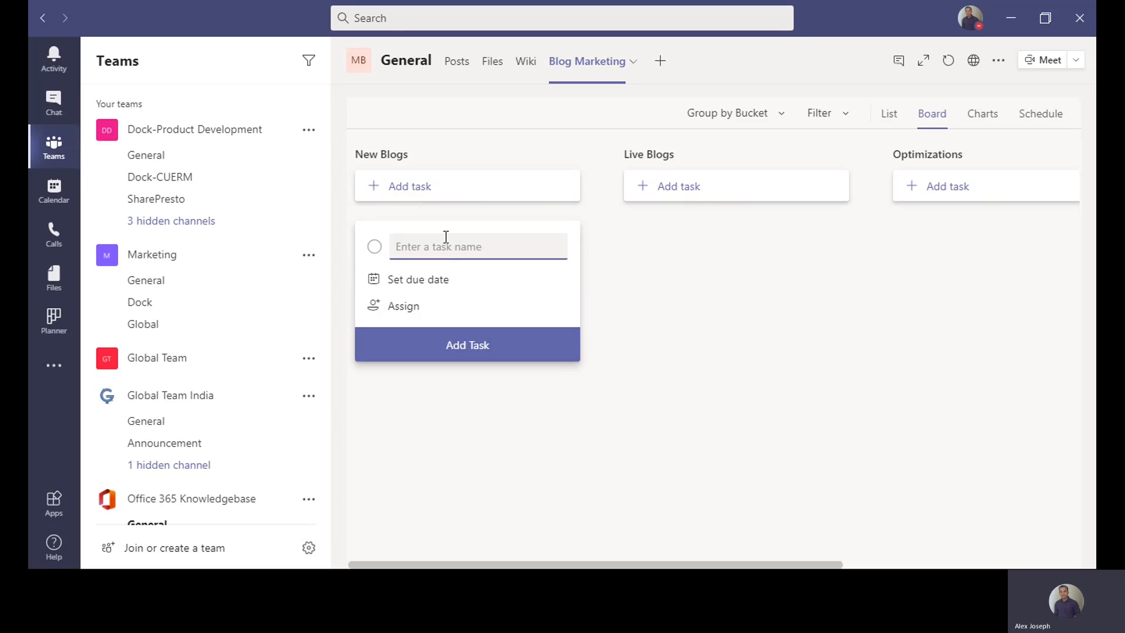
text(Webinar Blog)
click(434, 288)
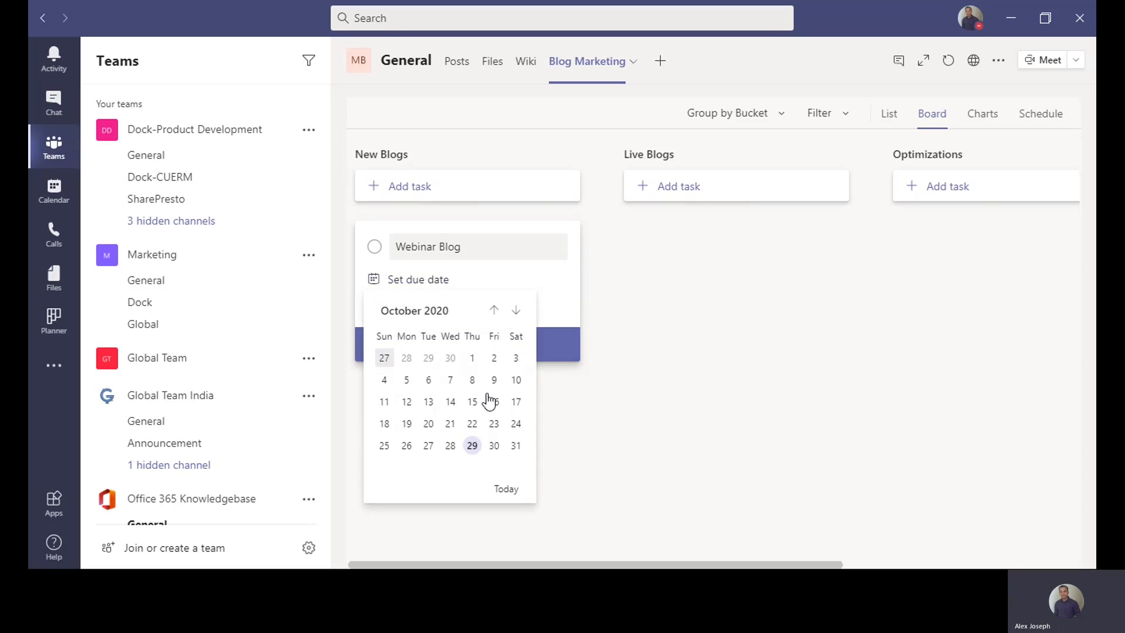
click(517, 316)
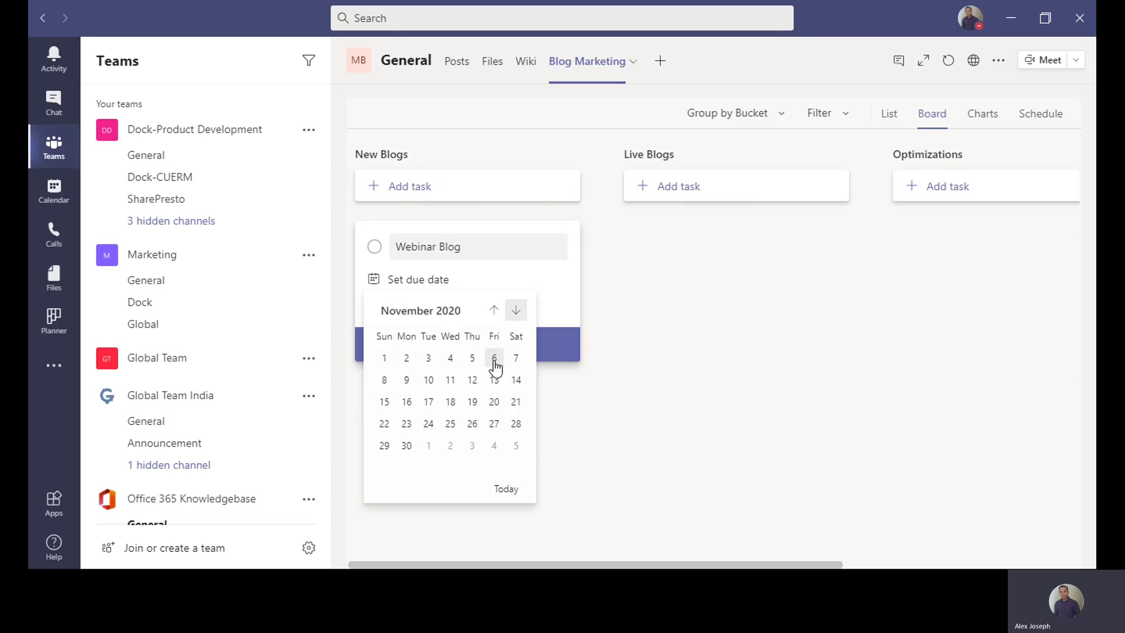
click(494, 358)
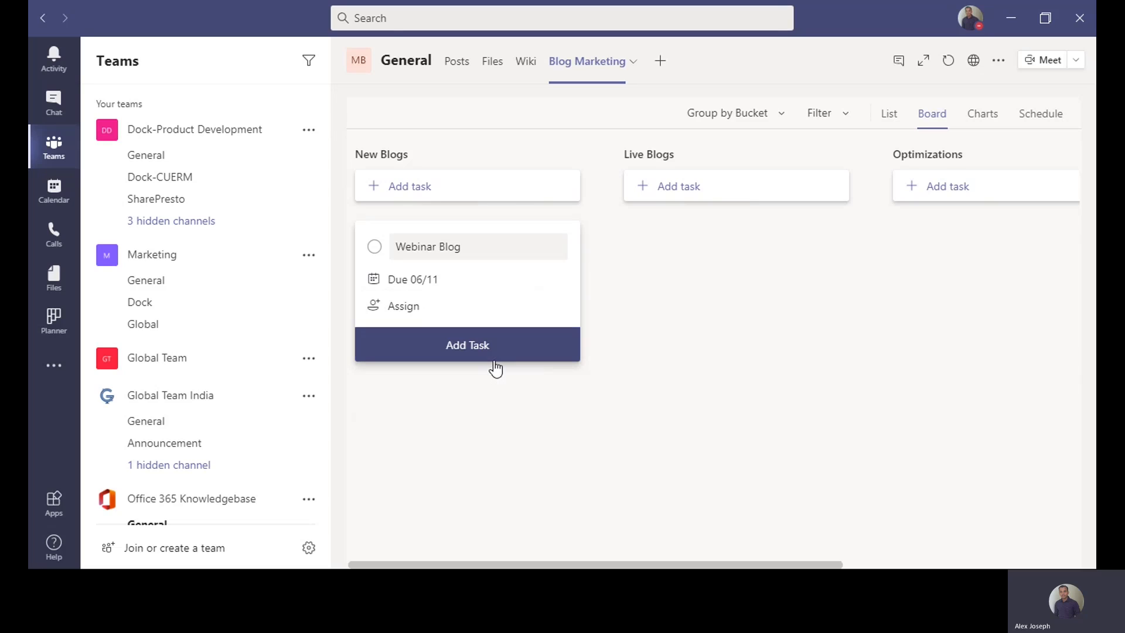
click(405, 306)
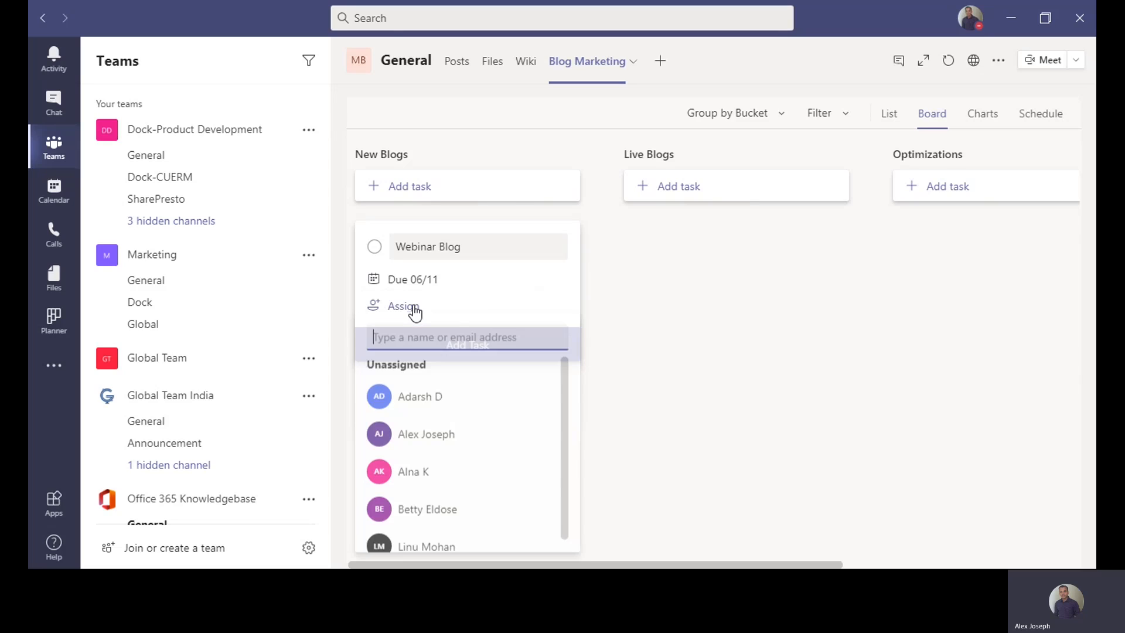
click(437, 404)
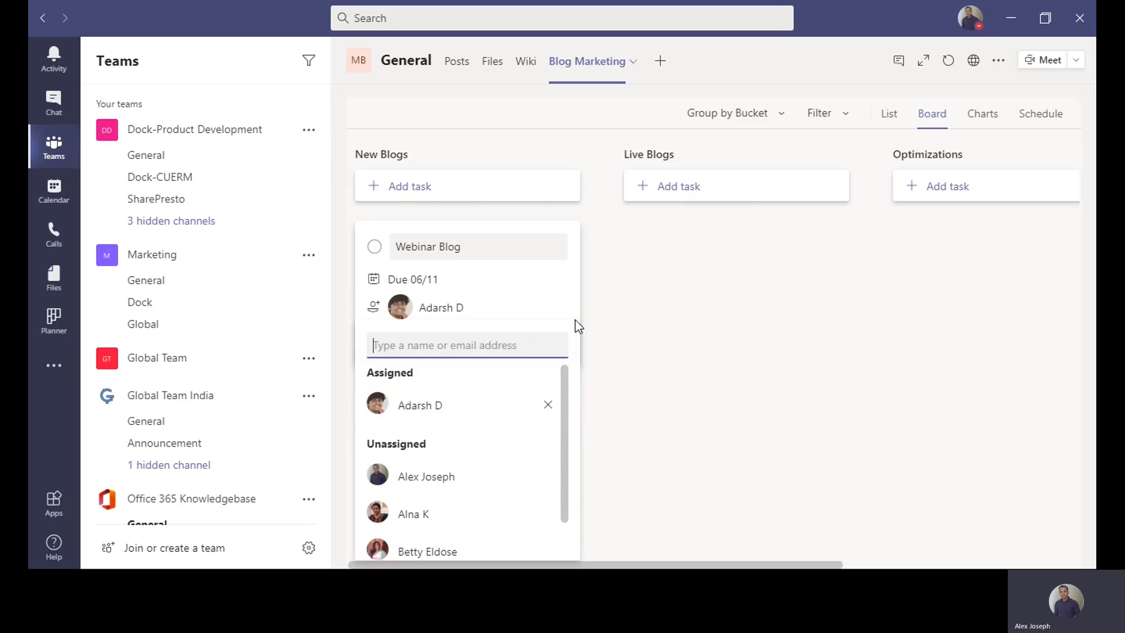
click(580, 350)
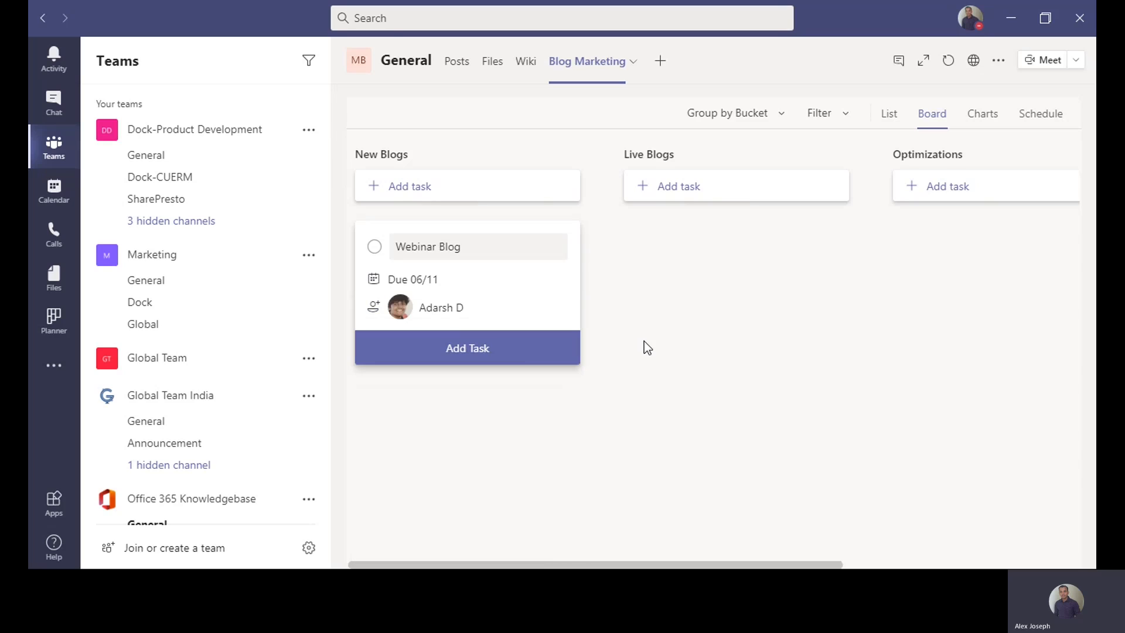
click(522, 348)
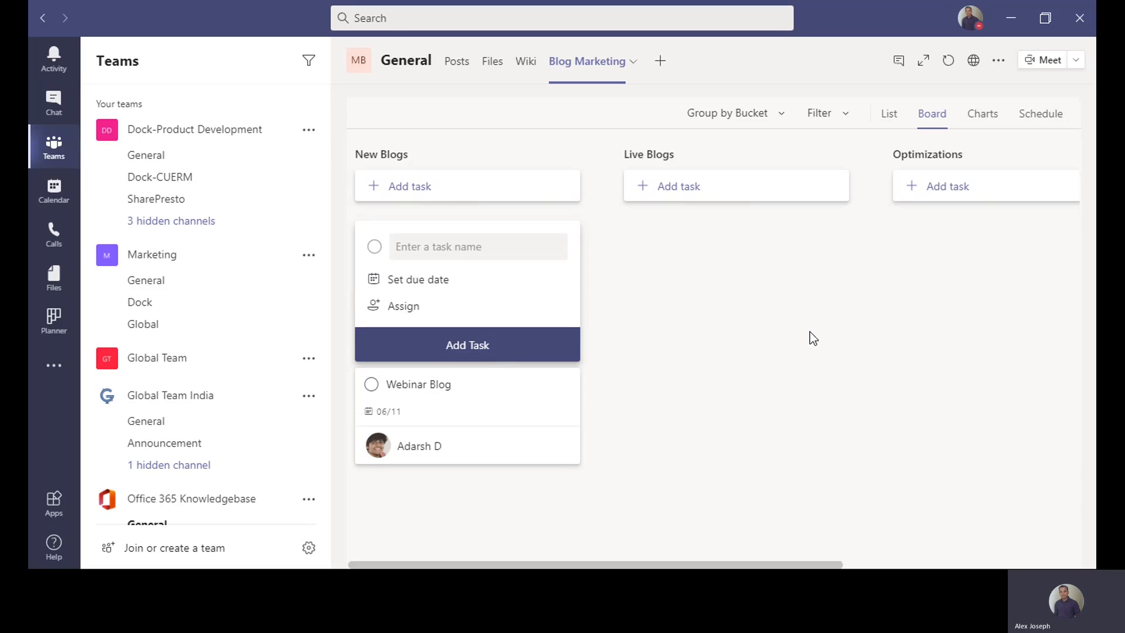
click(504, 245)
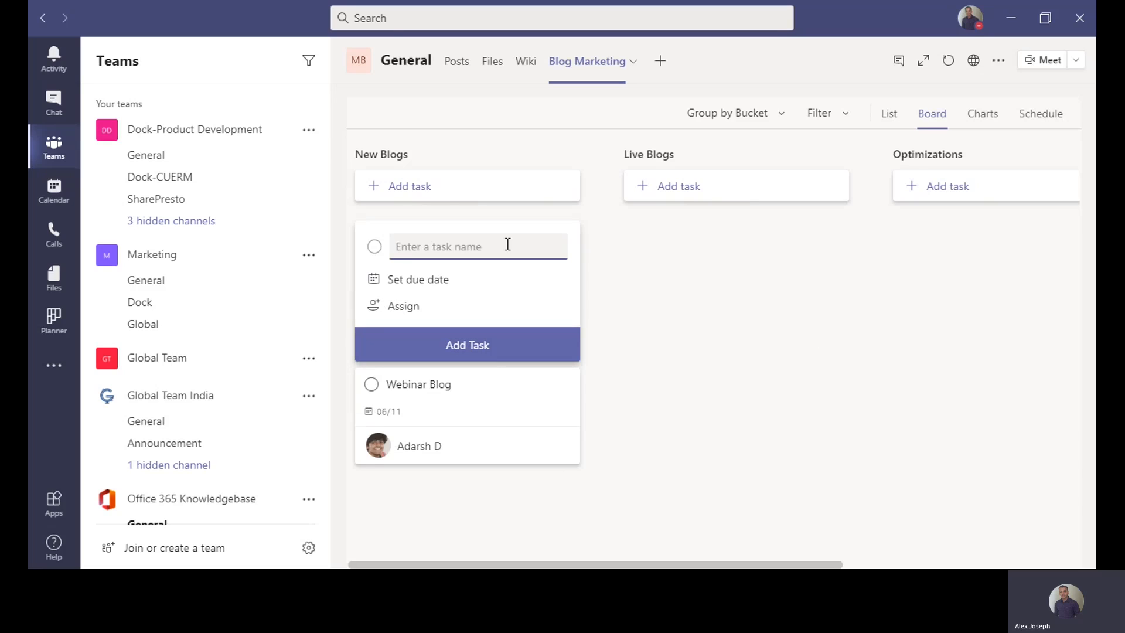
text(Betty)
key(BackSpace)
key(BackSpace)
key(BackSpace)
key(BackSpace)
key(BackSpace)
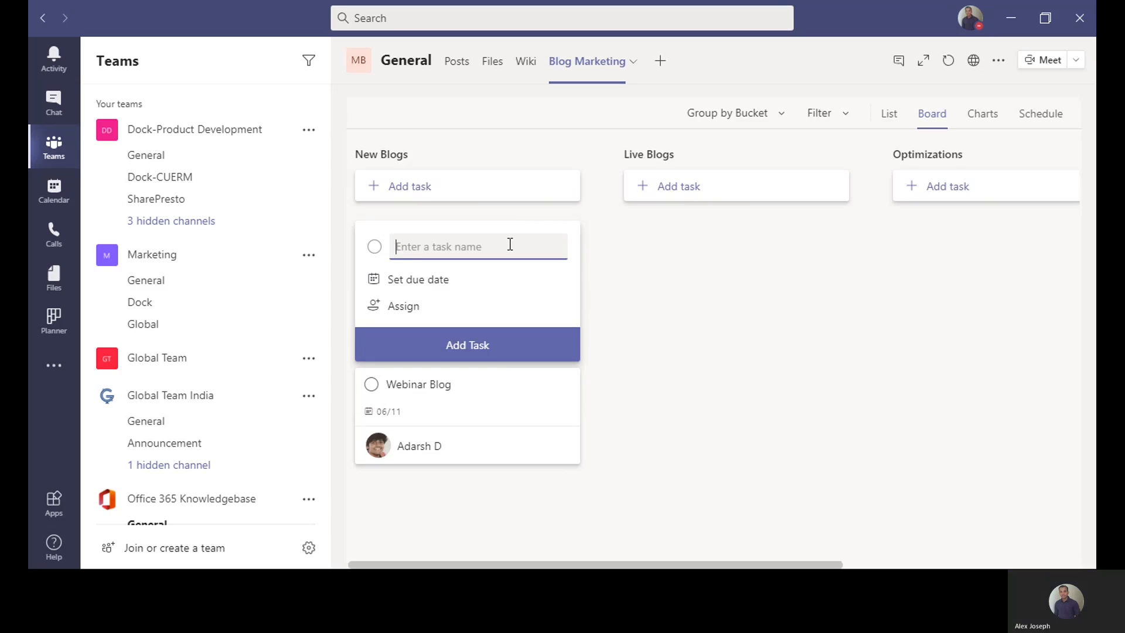
Add a KW research task to the New Blogs bucket, due 4 November 2020 and assigned to the fourth listed member
text(KW research)
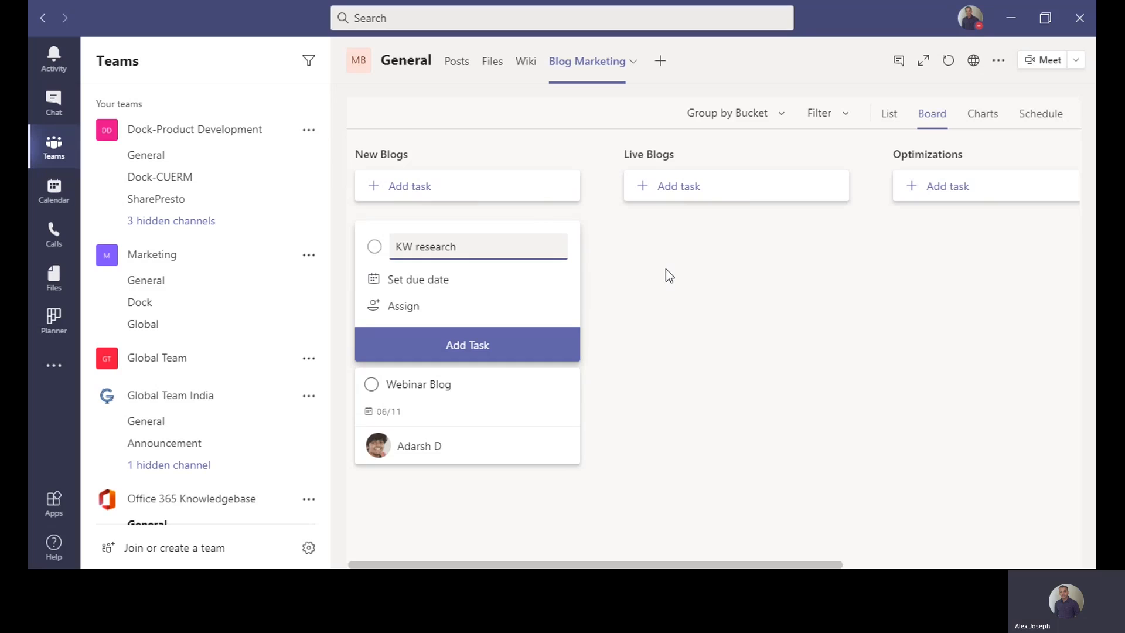
click(428, 281)
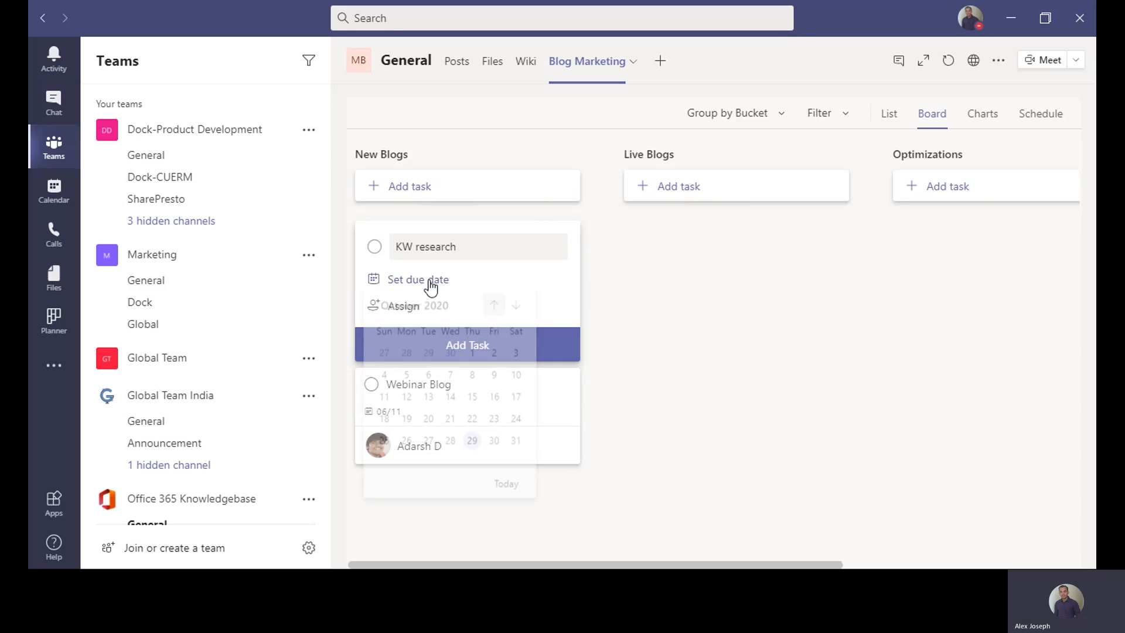
click(517, 310)
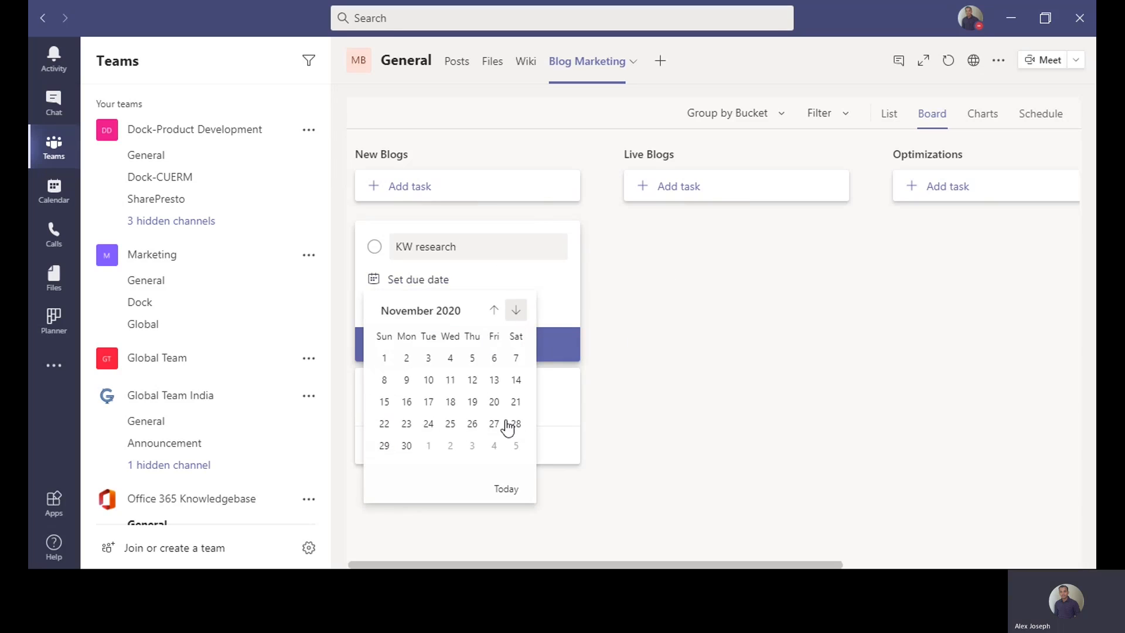
click(452, 359)
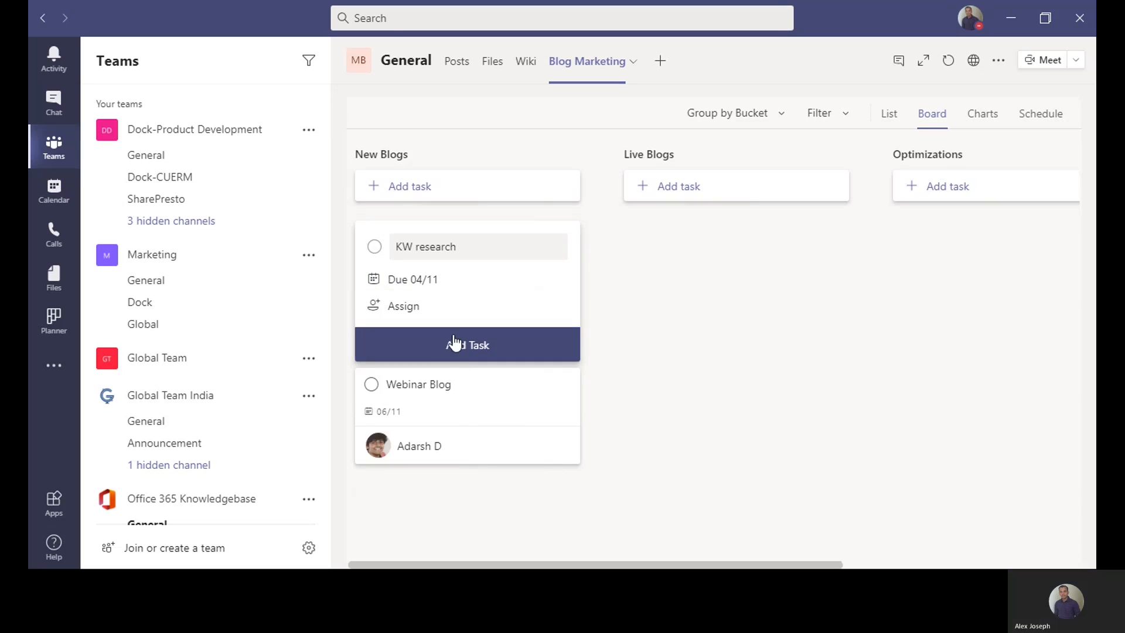
click(415, 313)
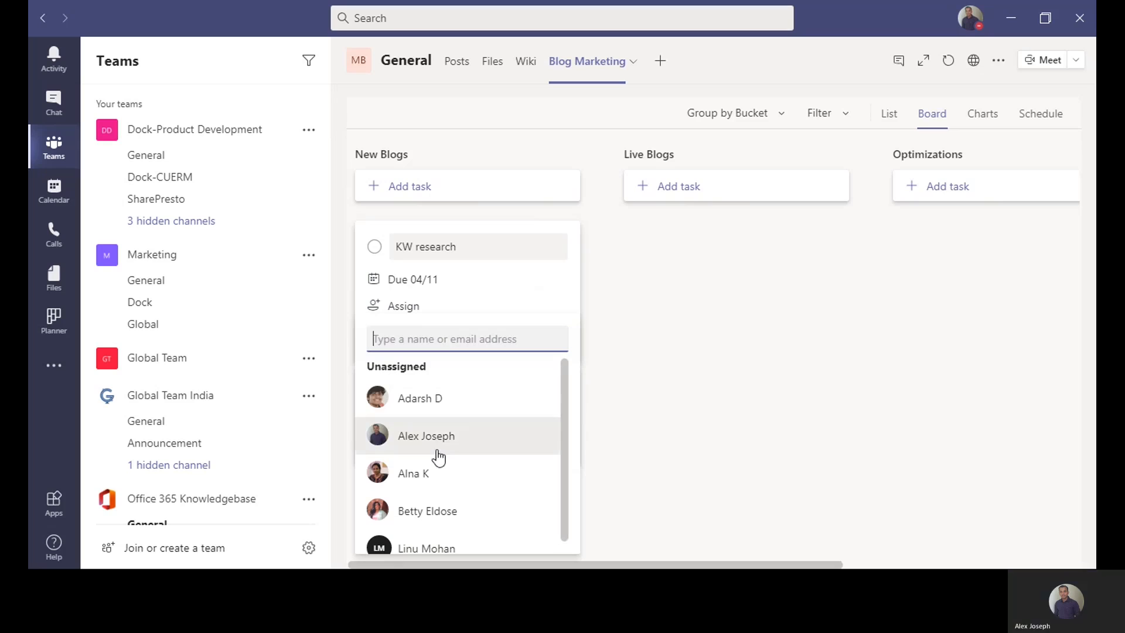
click(408, 522)
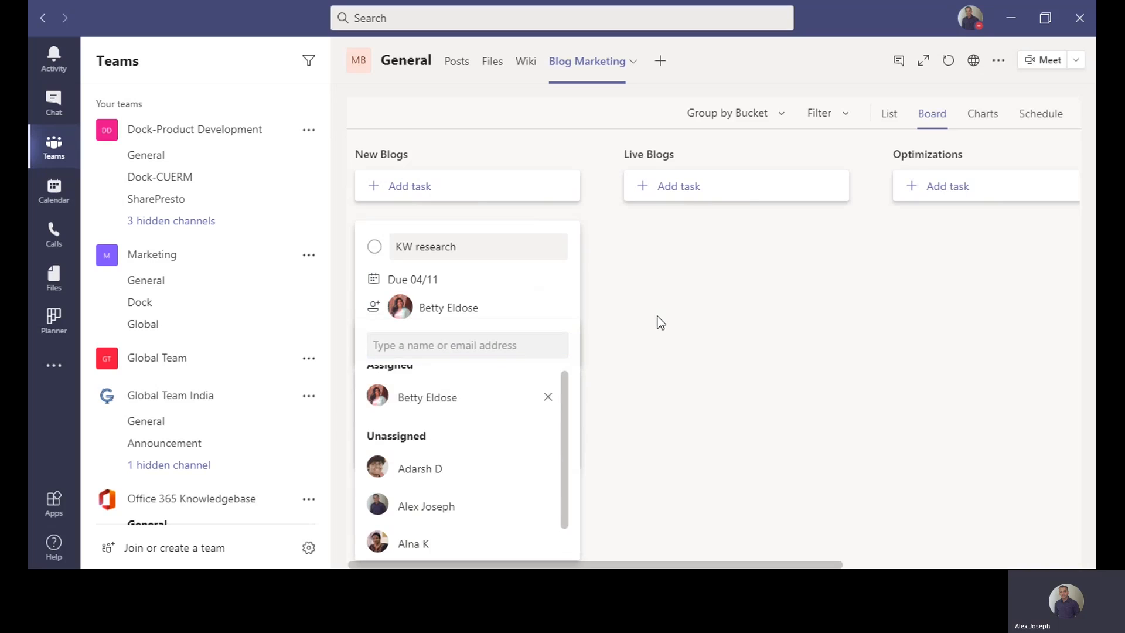
click(620, 309)
click(518, 352)
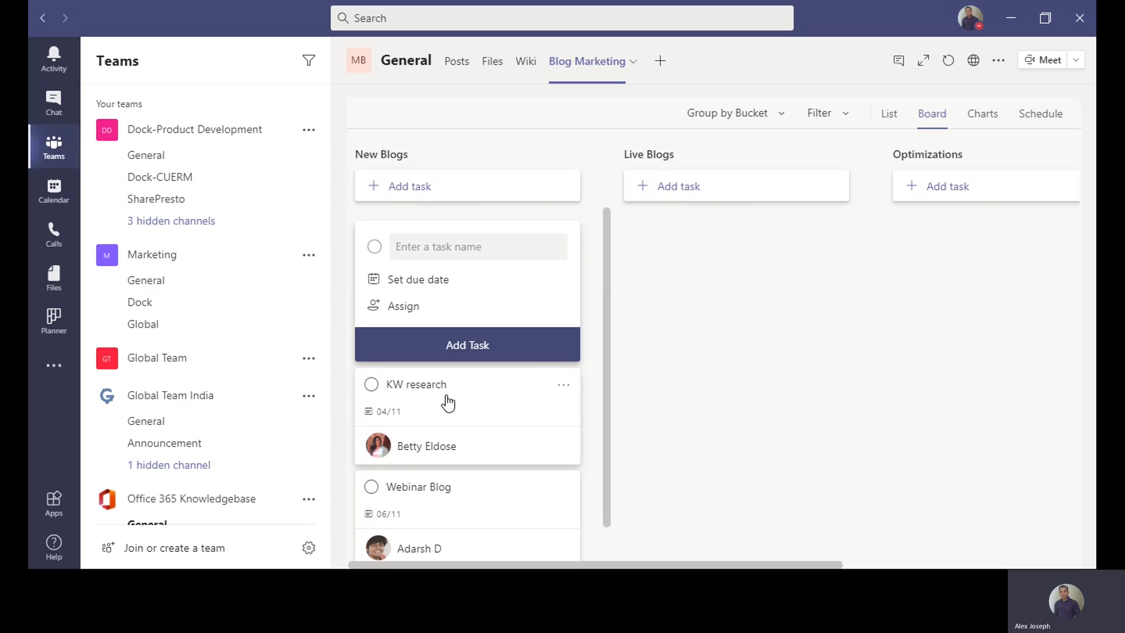
click(737, 283)
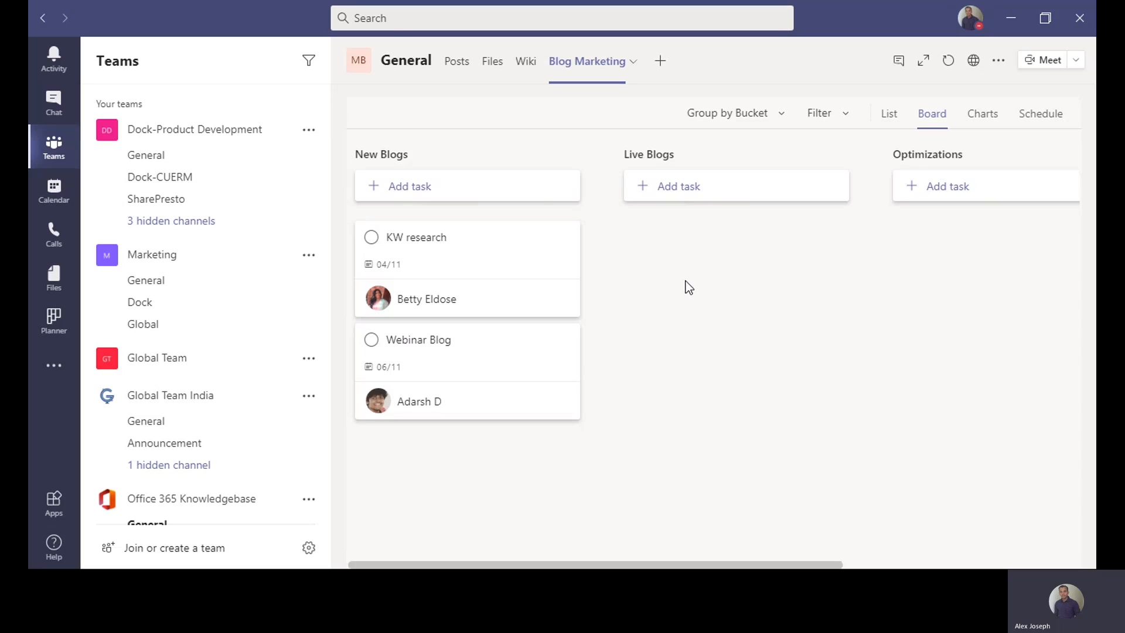
Add a task named Check live blogs to the Live Blogs bucket, due 4 November 2020 and assigned to the third listed member
click(678, 188)
text(Check live blogs)
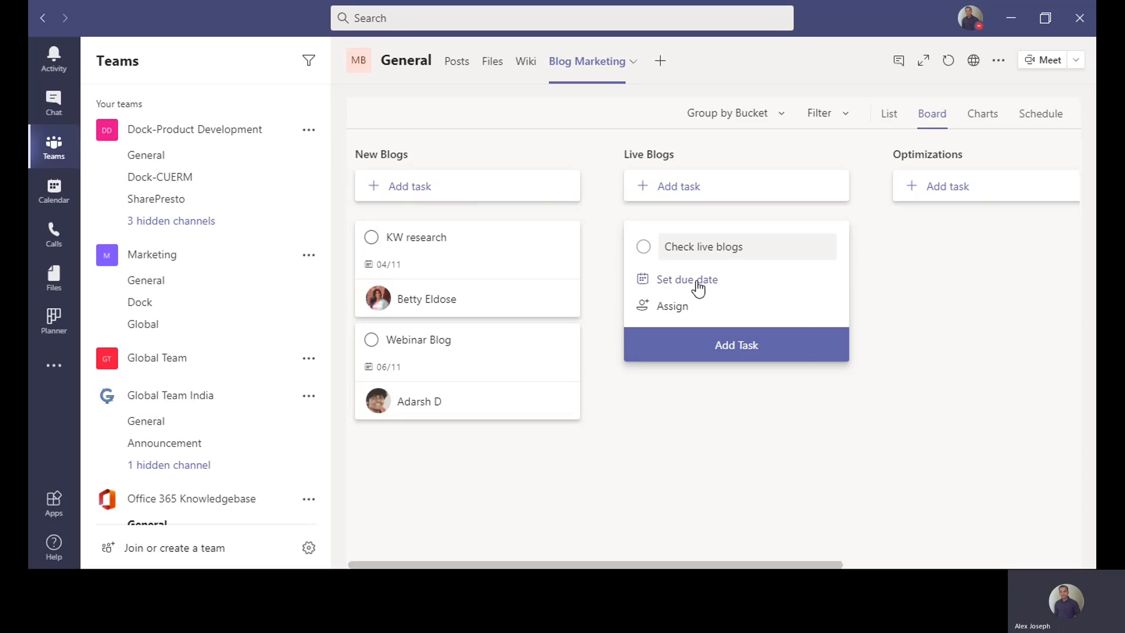
click(697, 284)
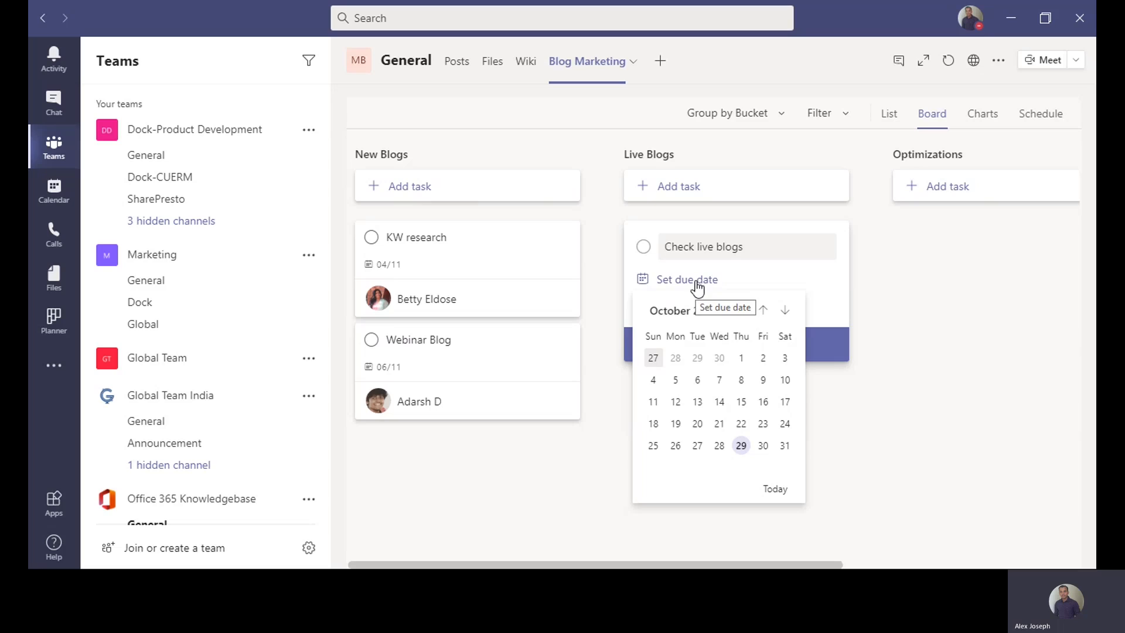
click(786, 314)
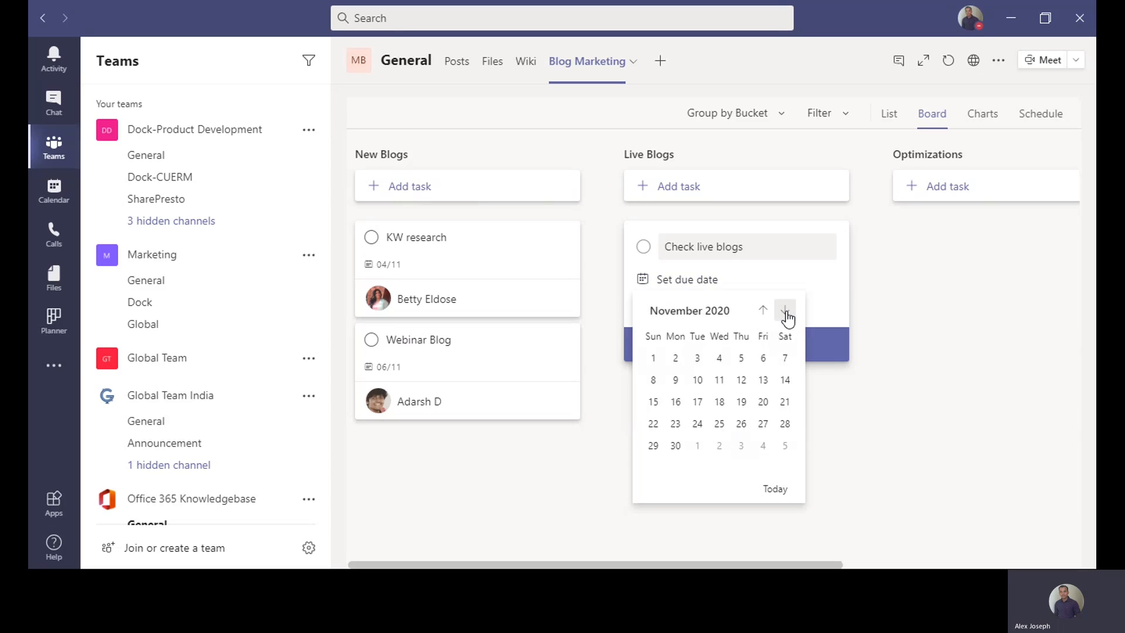
click(719, 361)
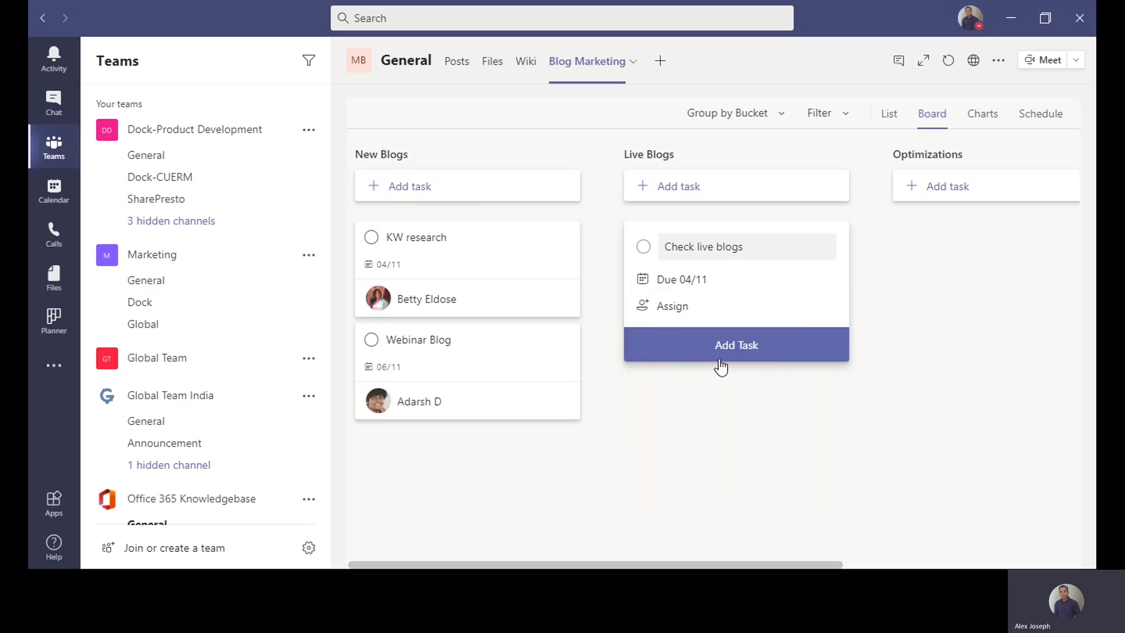
click(682, 309)
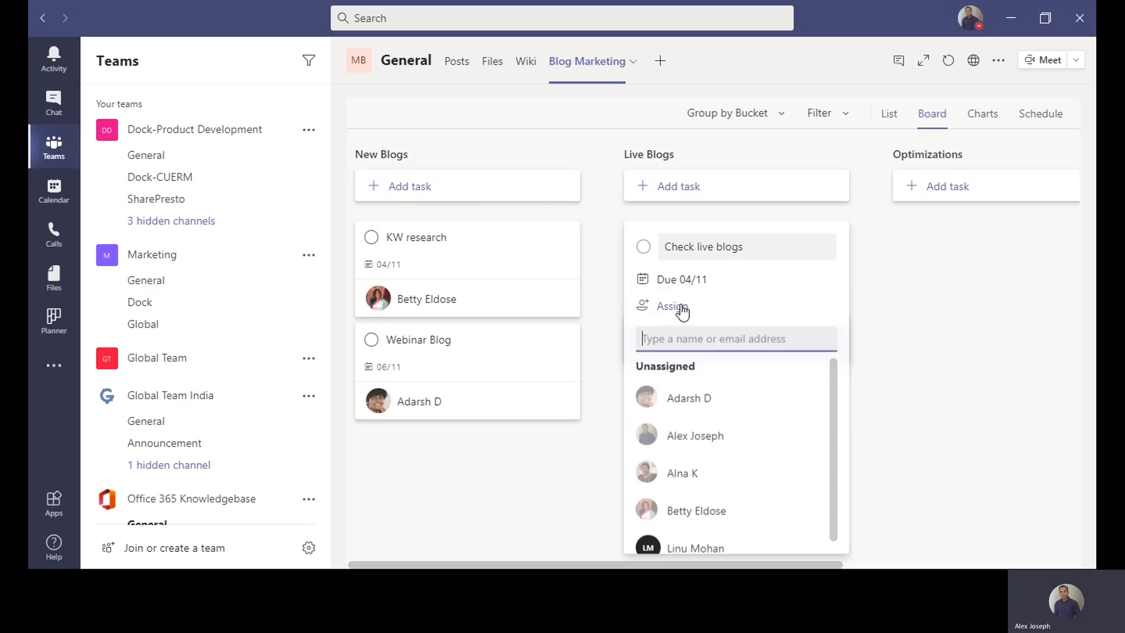
click(697, 472)
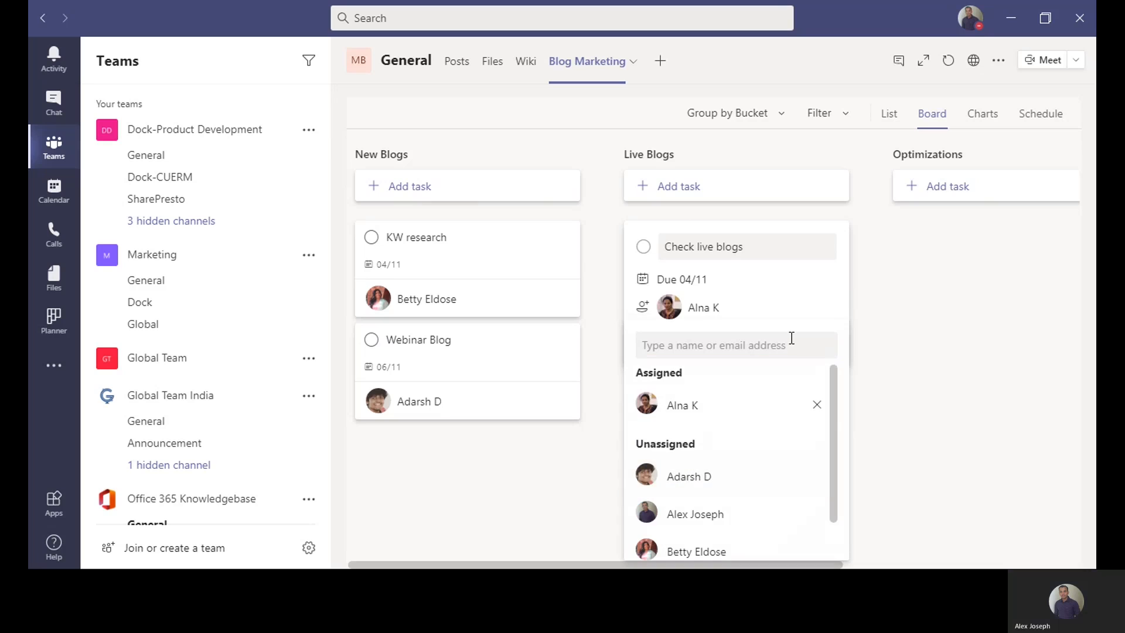
click(836, 295)
click(845, 304)
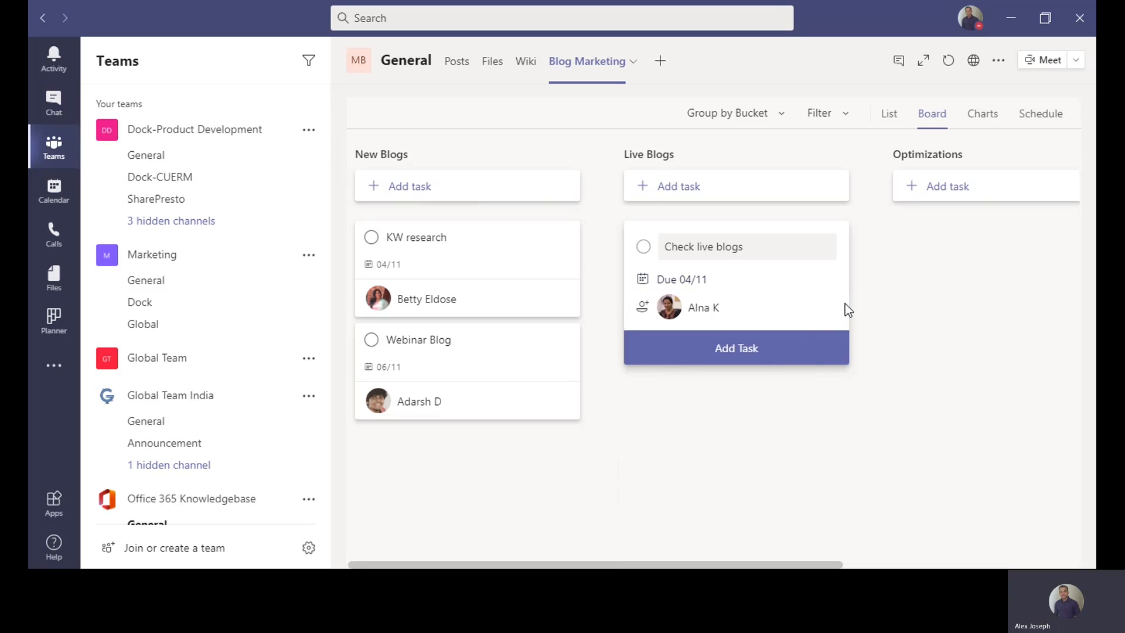
click(749, 351)
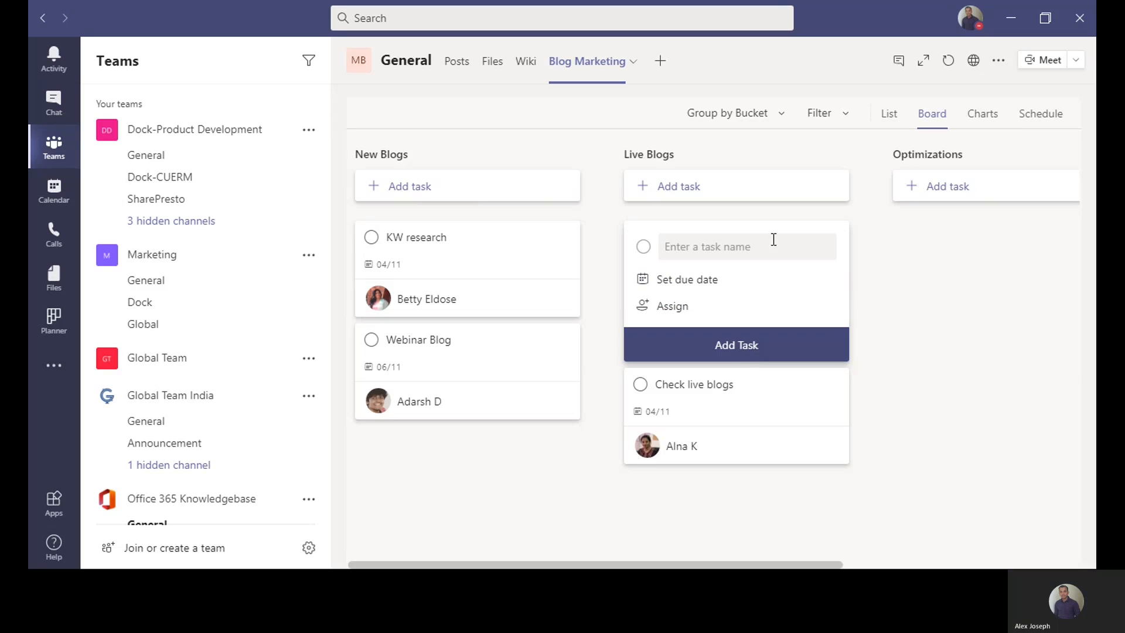
Add a Generate a report task to the Live Blogs bucket, due 8 October 2020 and assigned to the third listed member
click(747, 241)
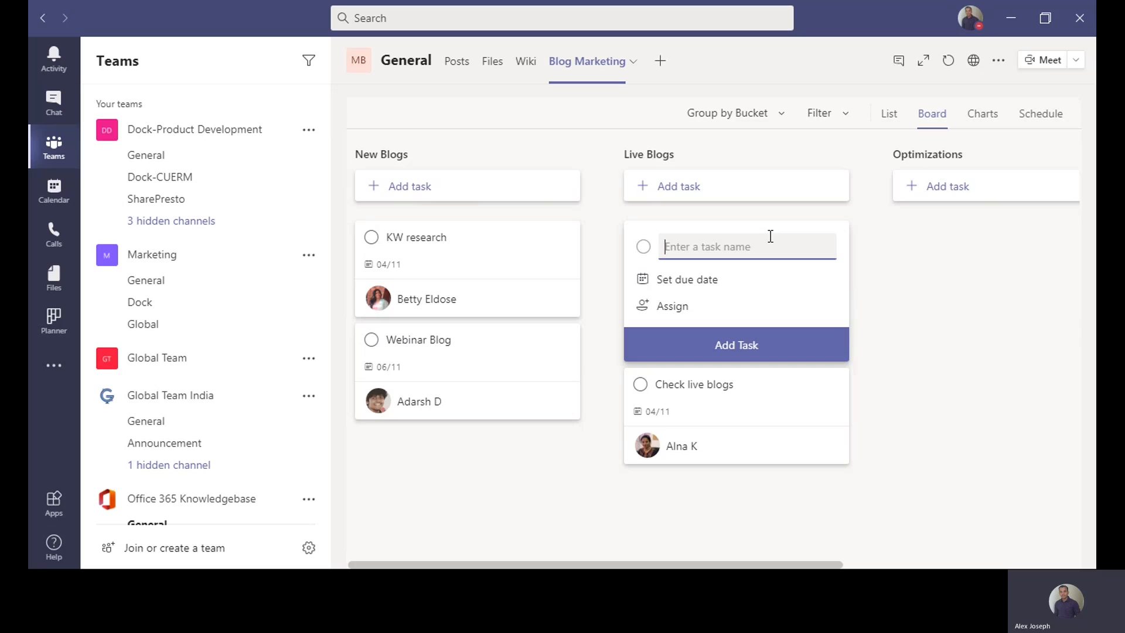
text(R)
key(BackSpace)
text(Generate )
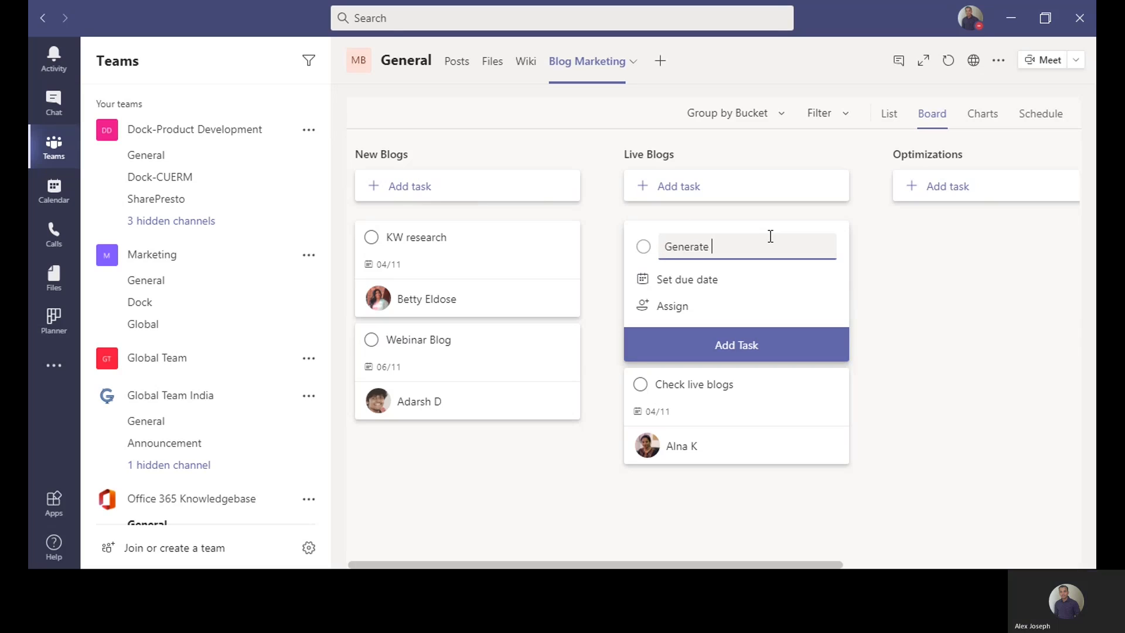
text(a report)
click(714, 284)
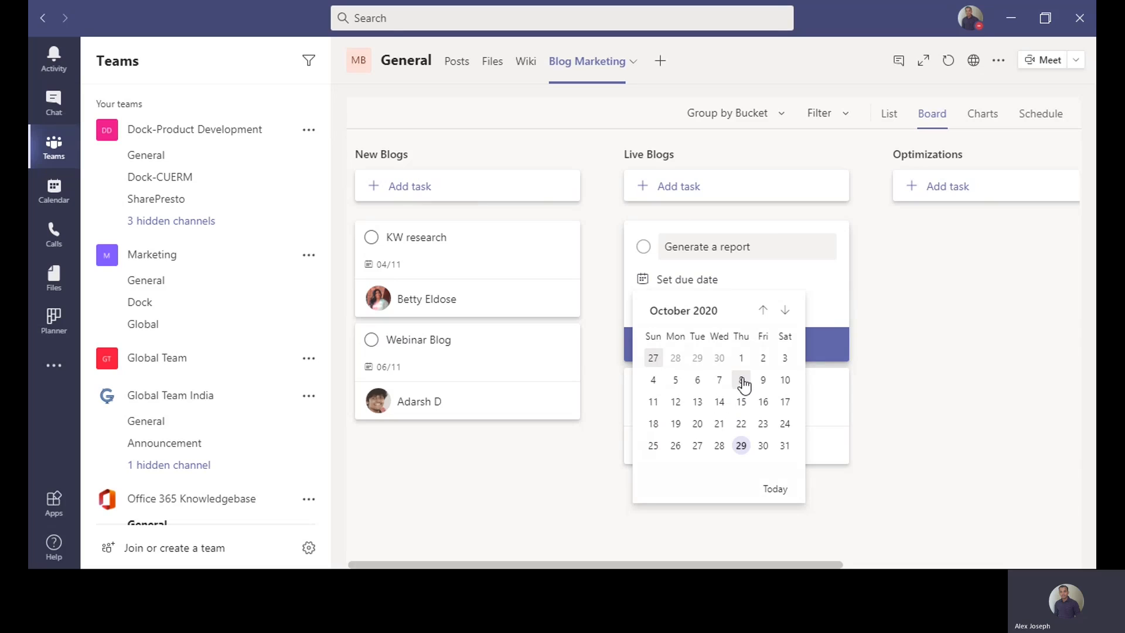
click(742, 382)
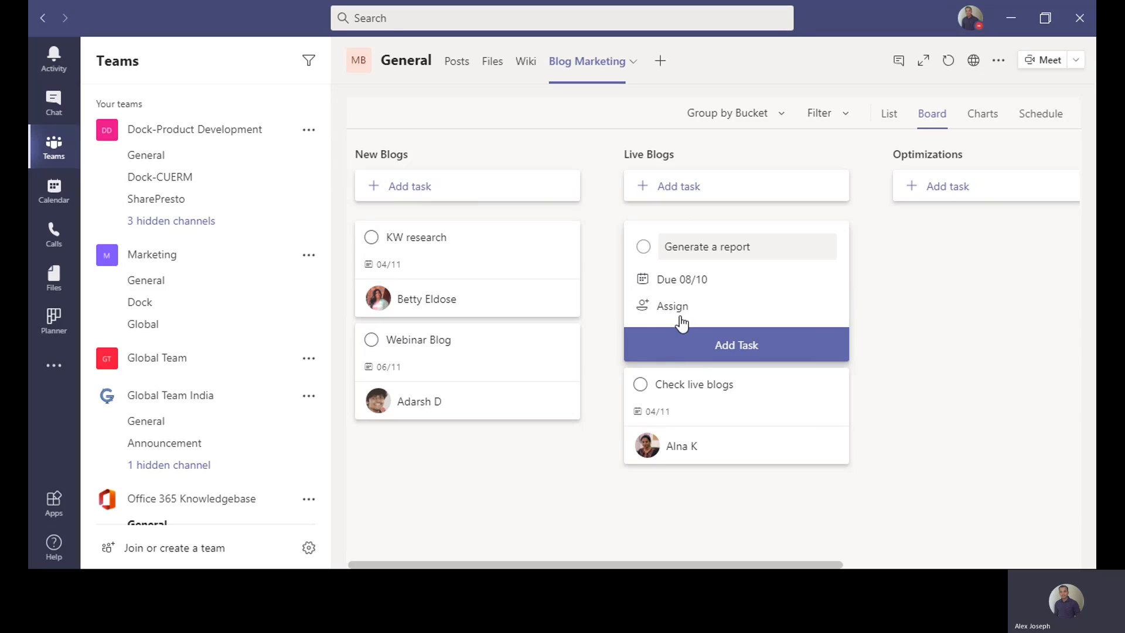
click(681, 317)
click(693, 481)
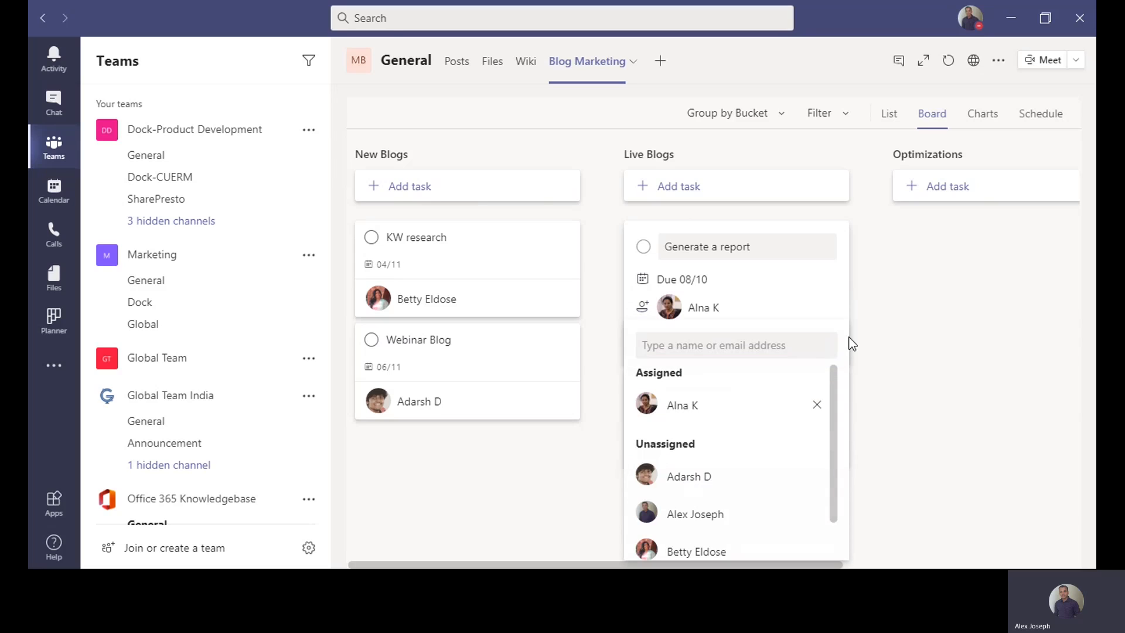
click(834, 304)
click(768, 349)
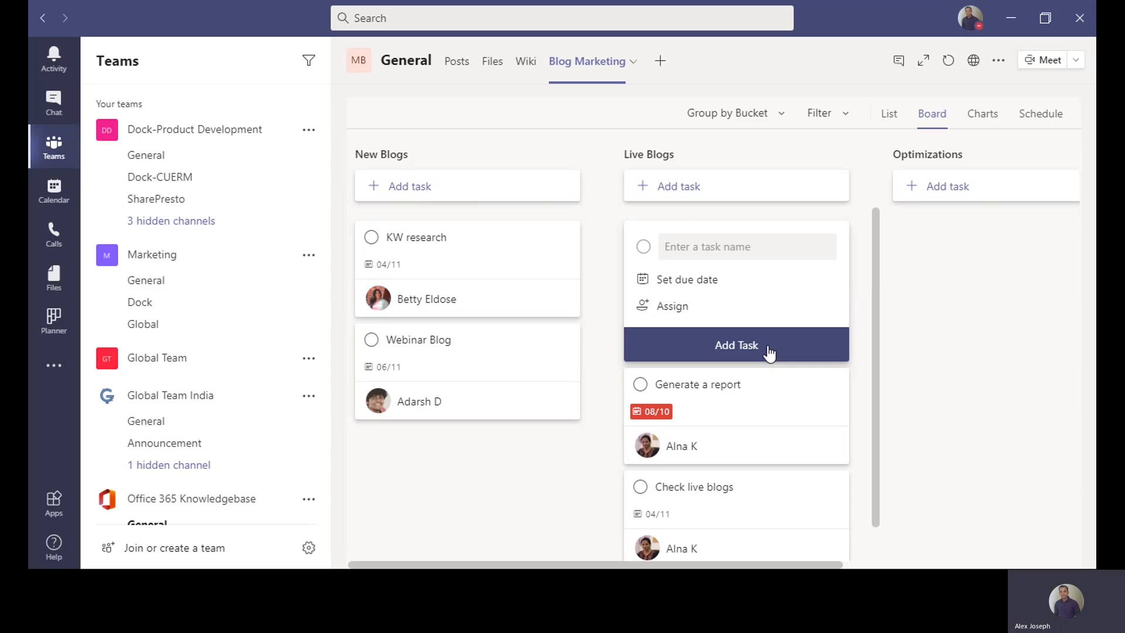
click(964, 320)
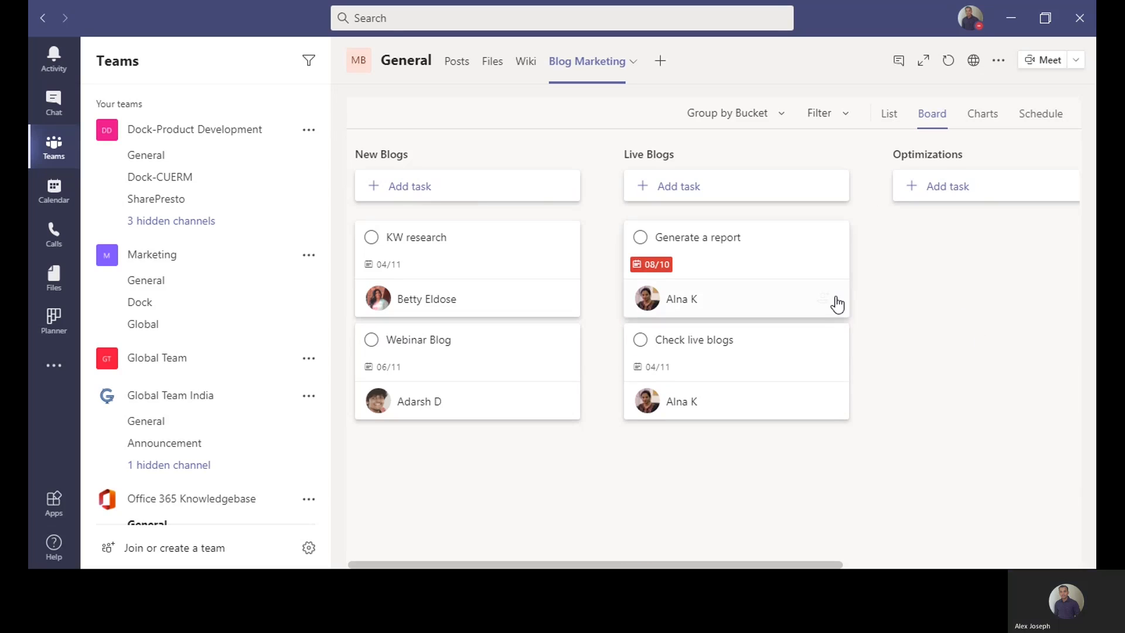
Add a task named Optimize the best blogs to the Optimizations bucket, due 13 November 2020 and assigned to the fourth listed member
click(968, 191)
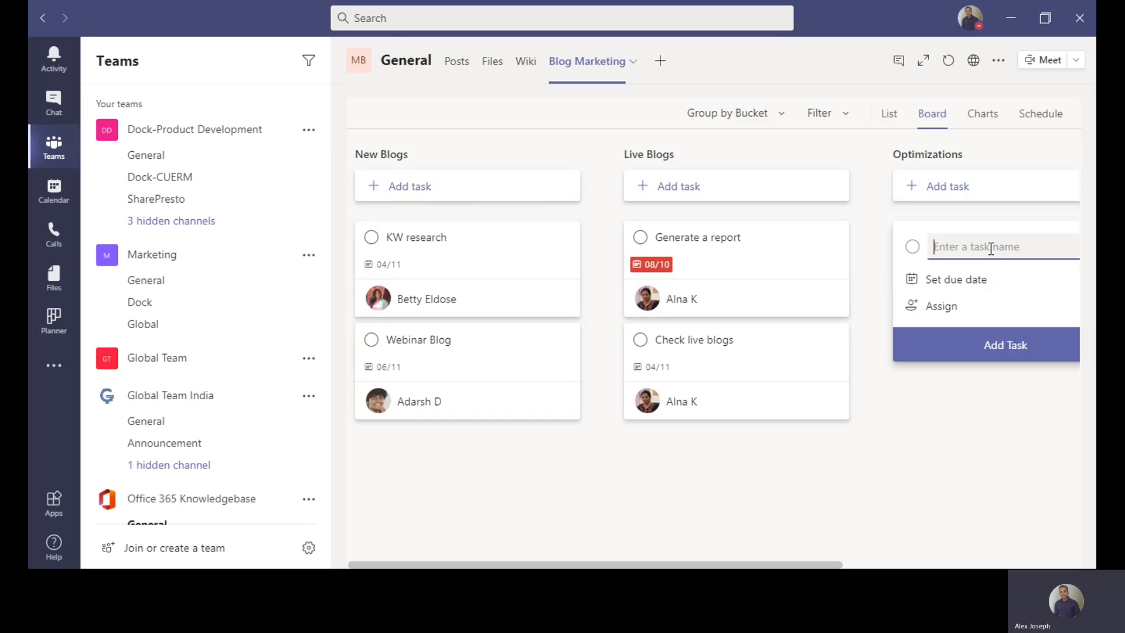
text(Optimize )
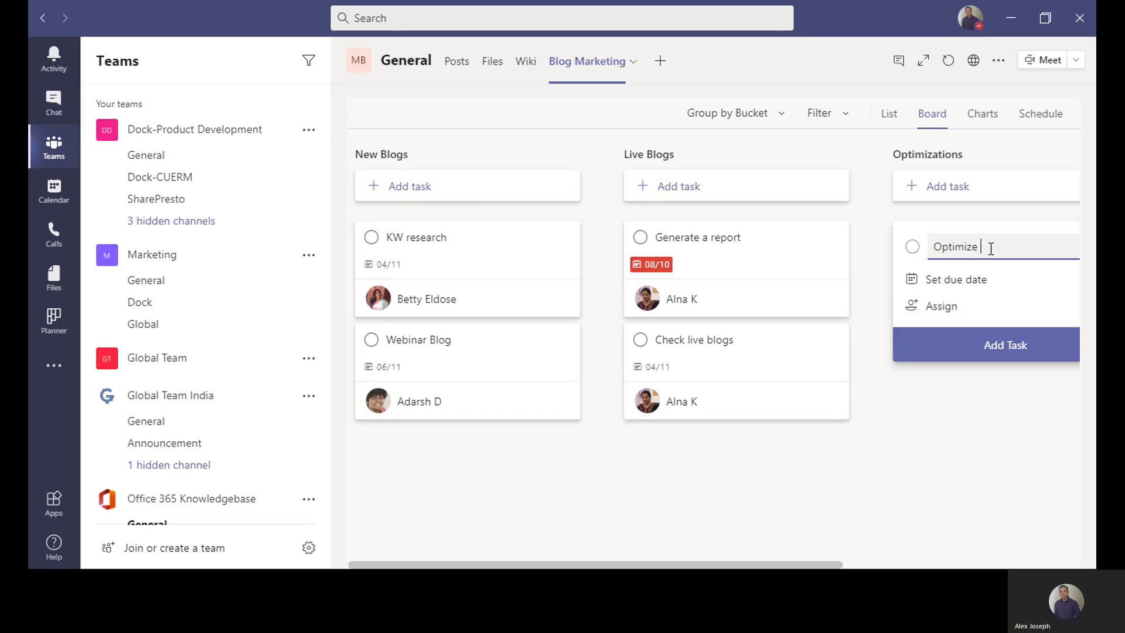
text(the best blogs)
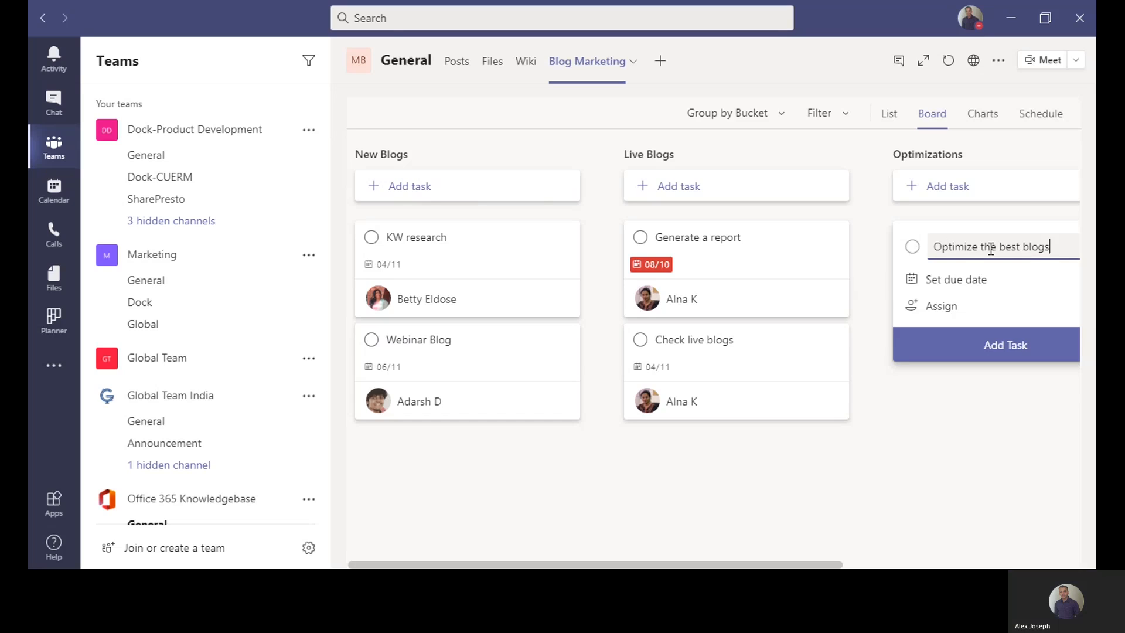
click(968, 286)
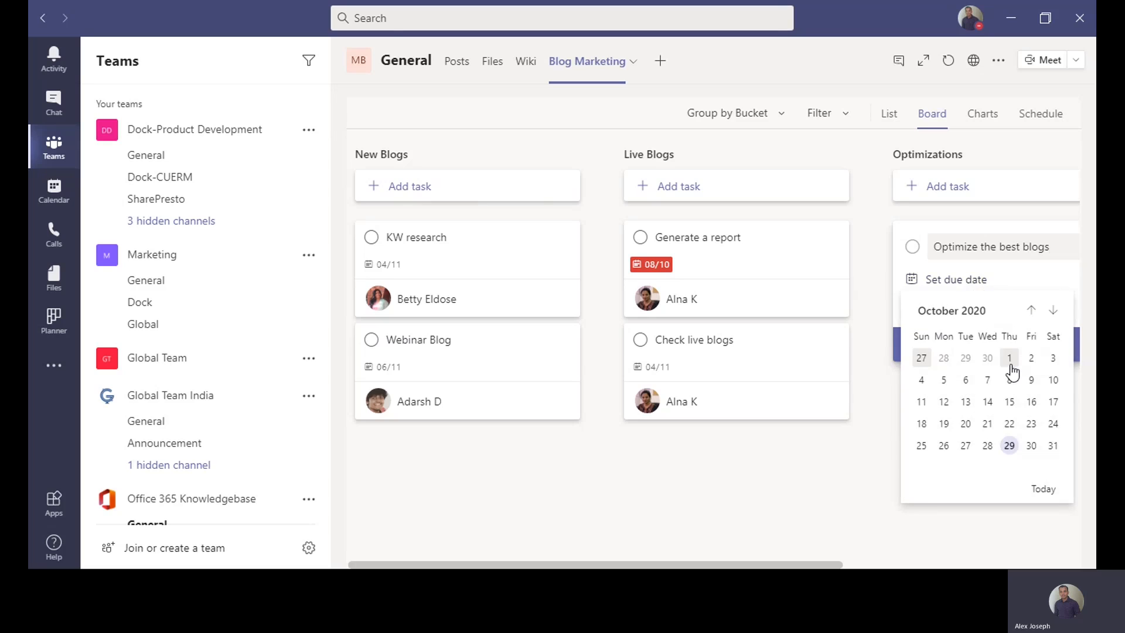
click(1054, 310)
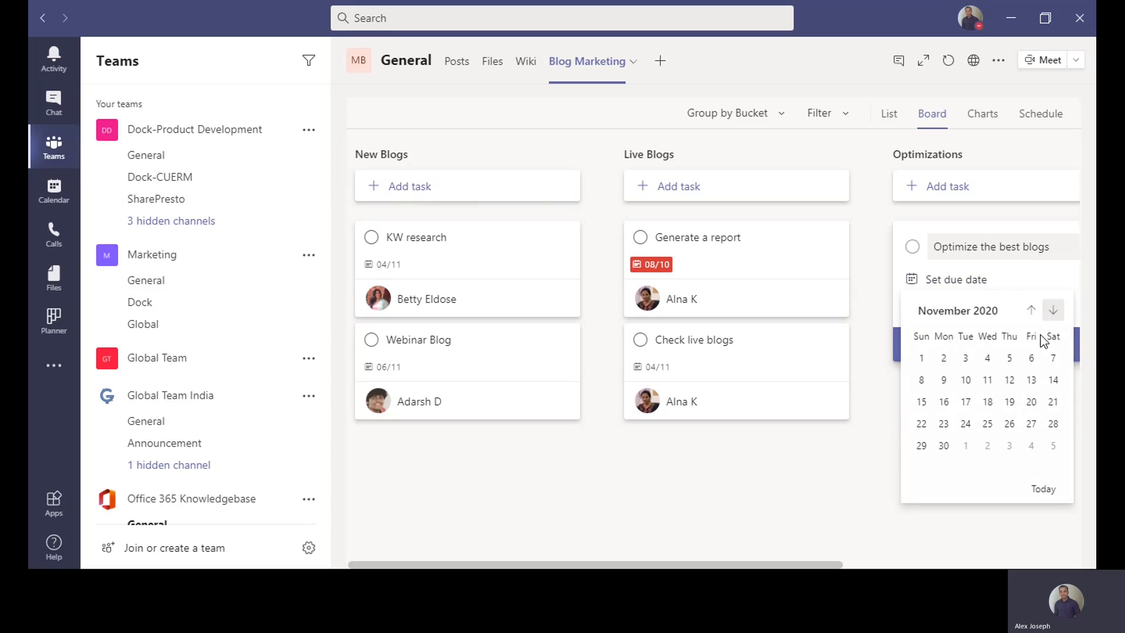
click(1032, 381)
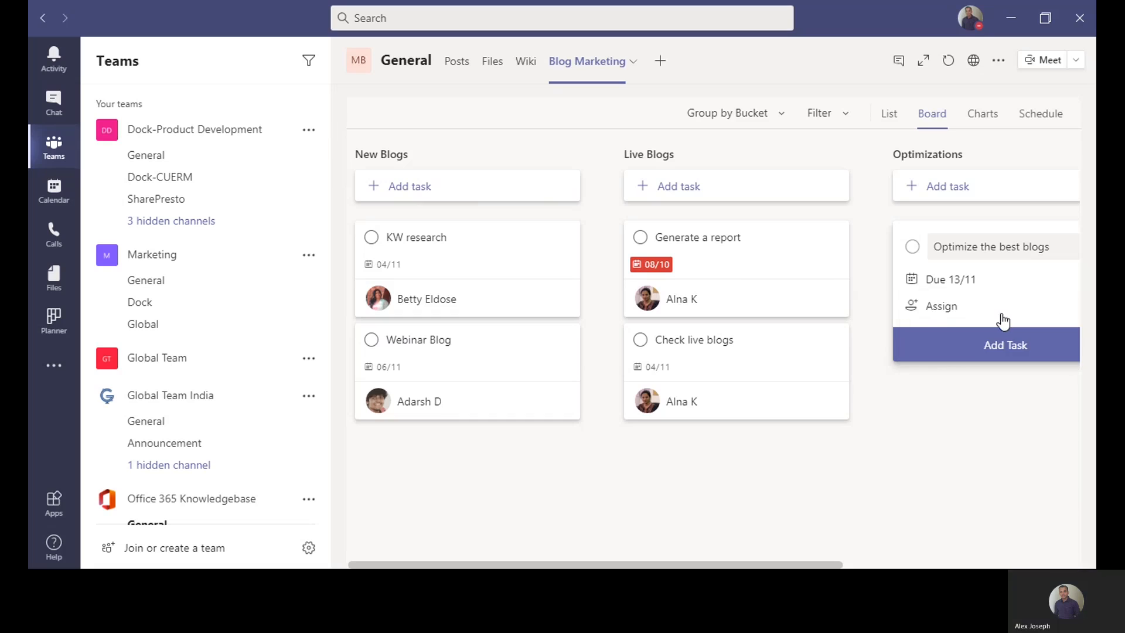
click(942, 307)
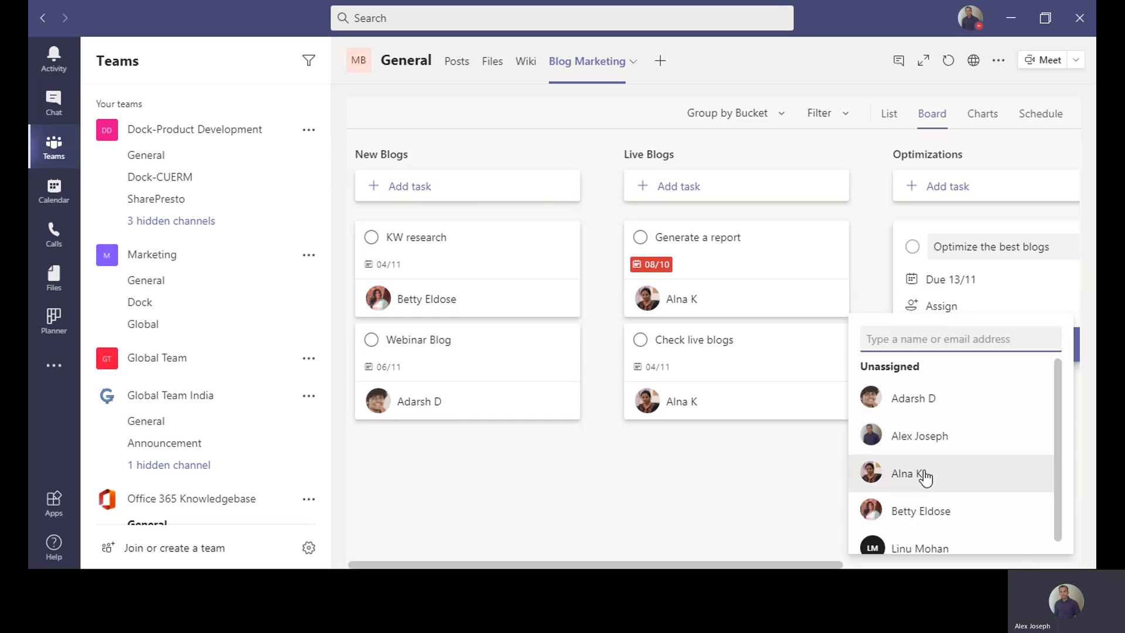
click(916, 516)
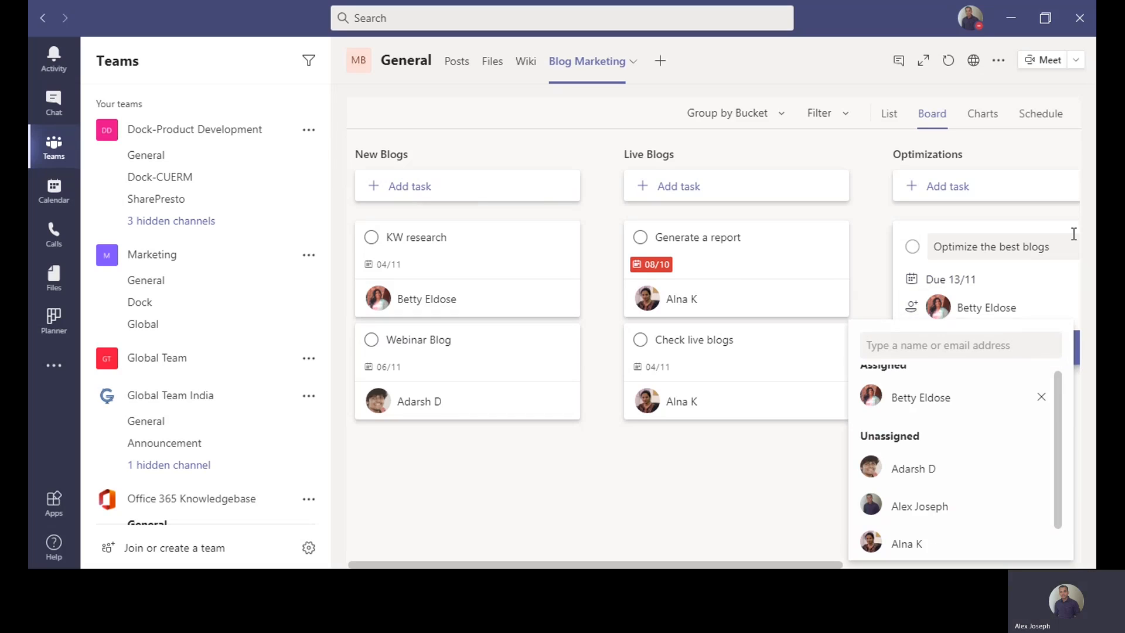
click(1070, 223)
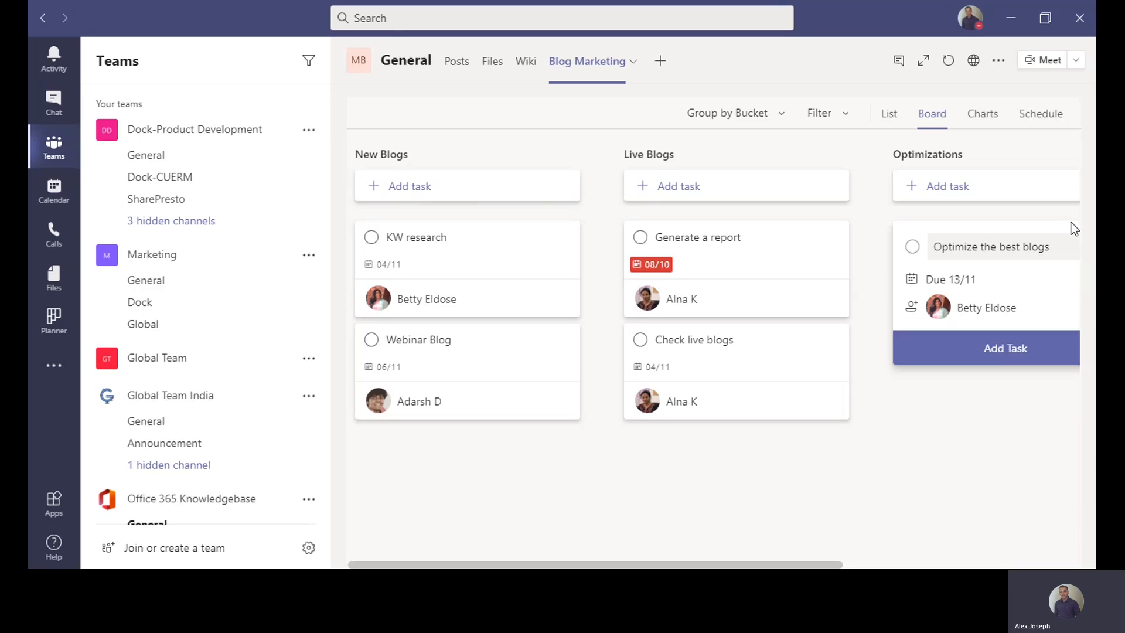
click(1016, 347)
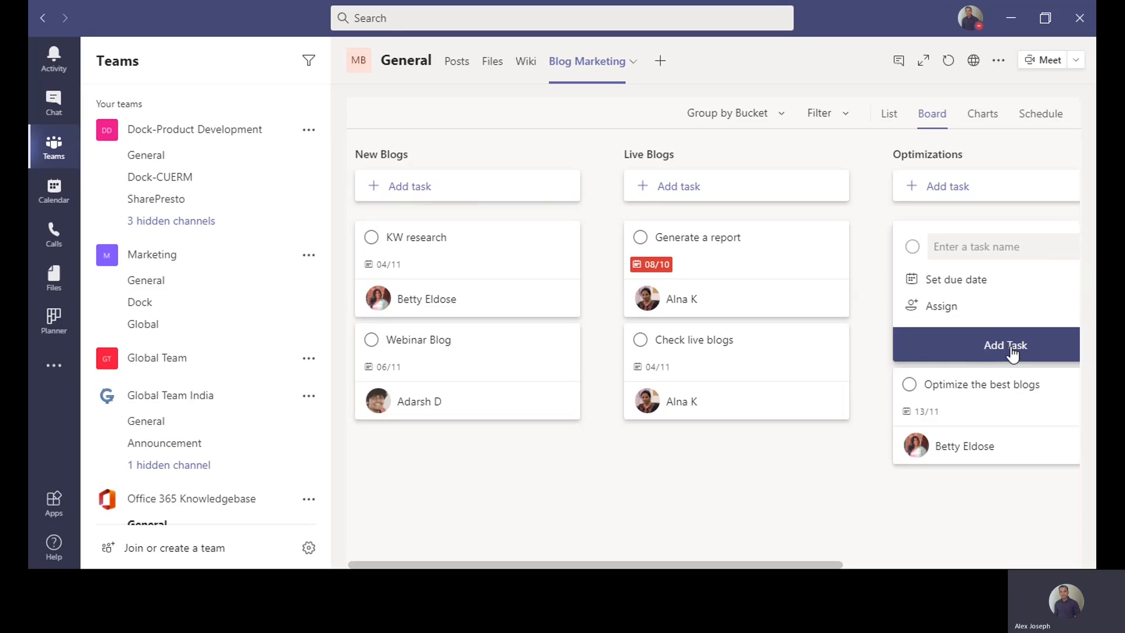
click(870, 326)
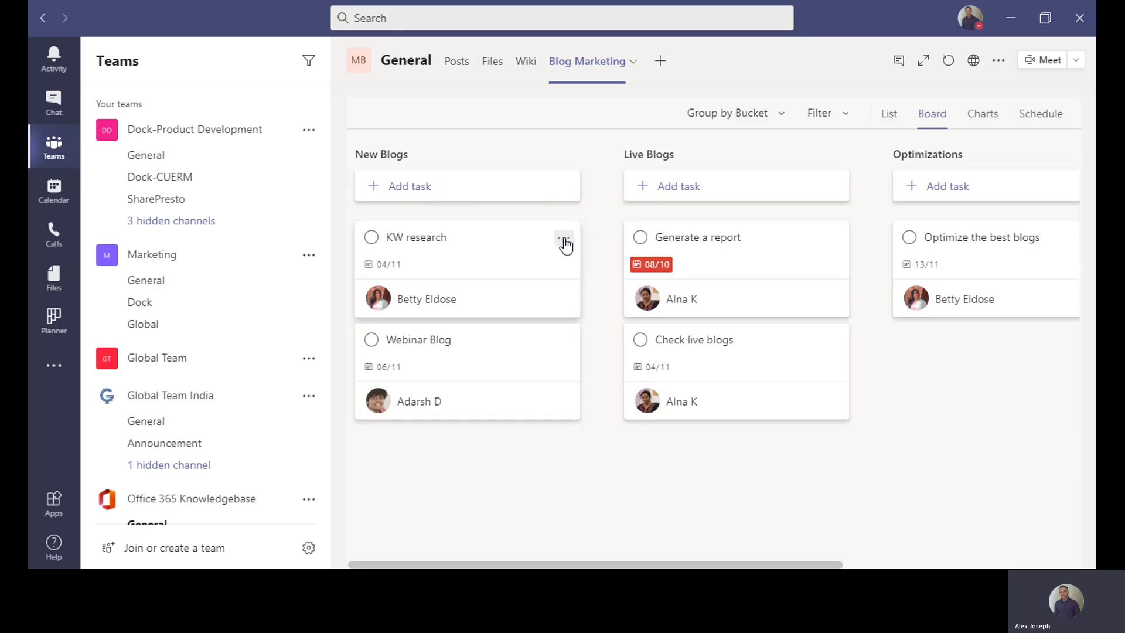
Give the KW research task in the New Blogs bucket a Green label
click(564, 240)
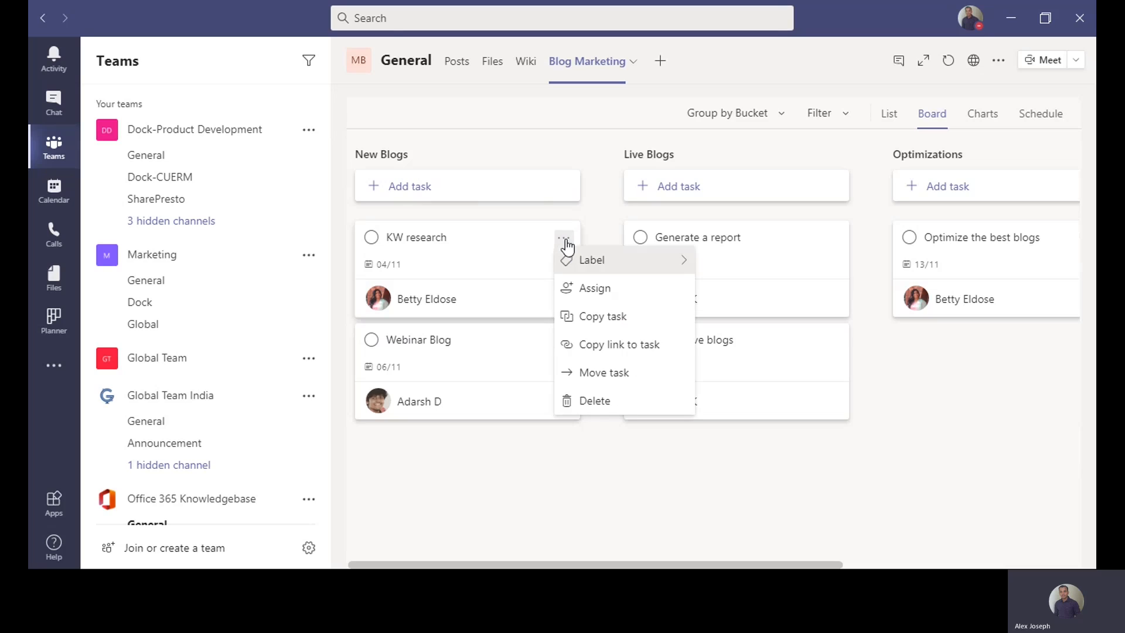
click(639, 266)
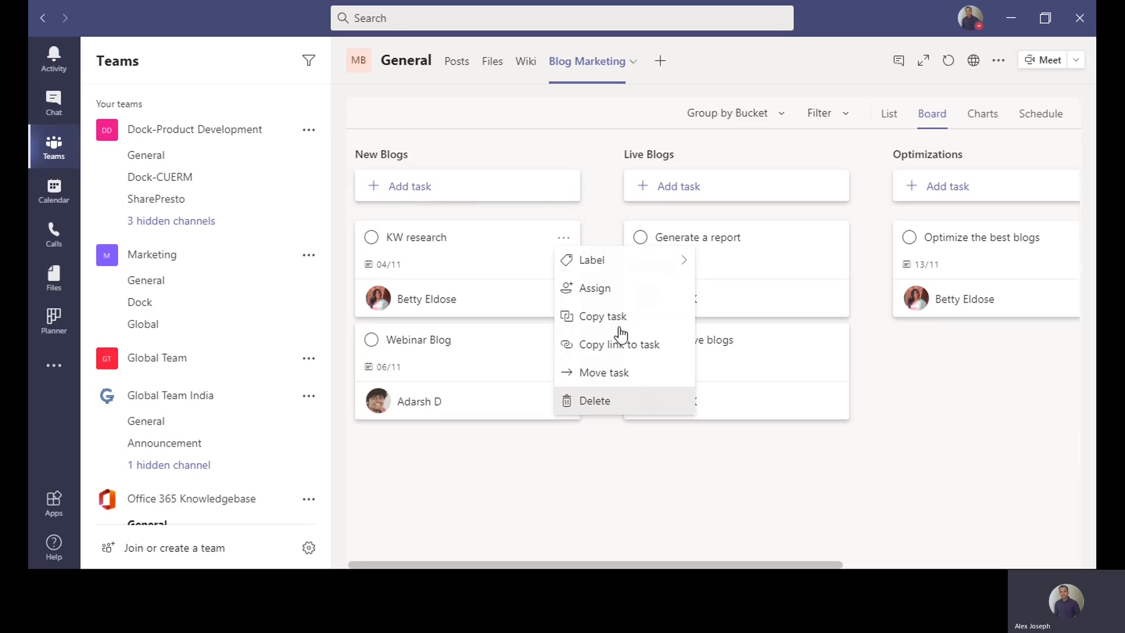
mouse_move(619, 265)
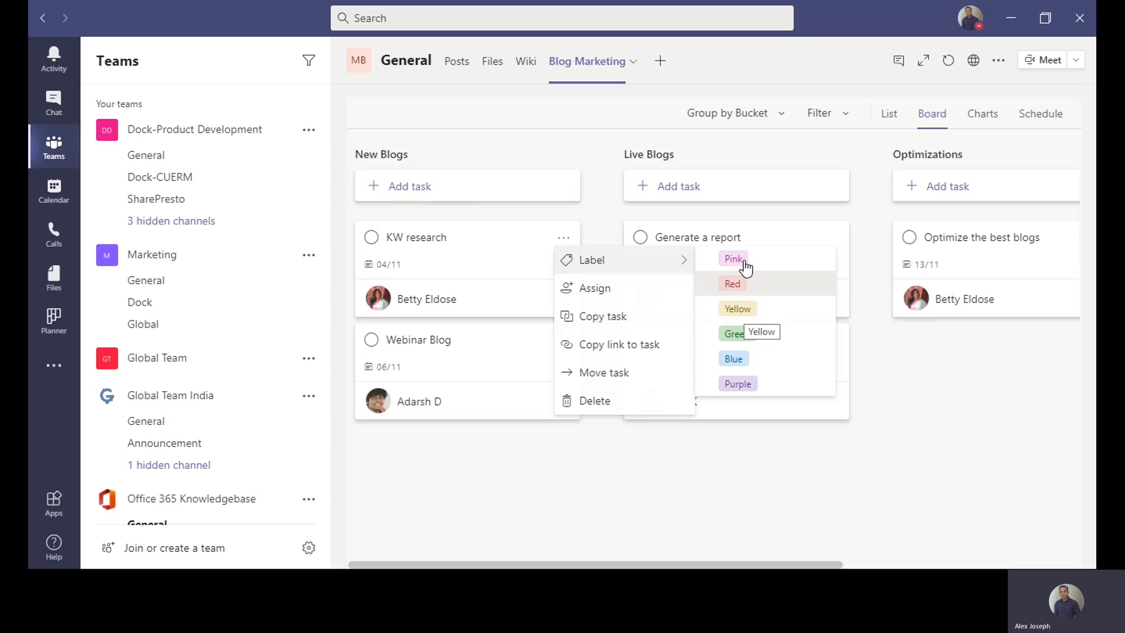
click(738, 334)
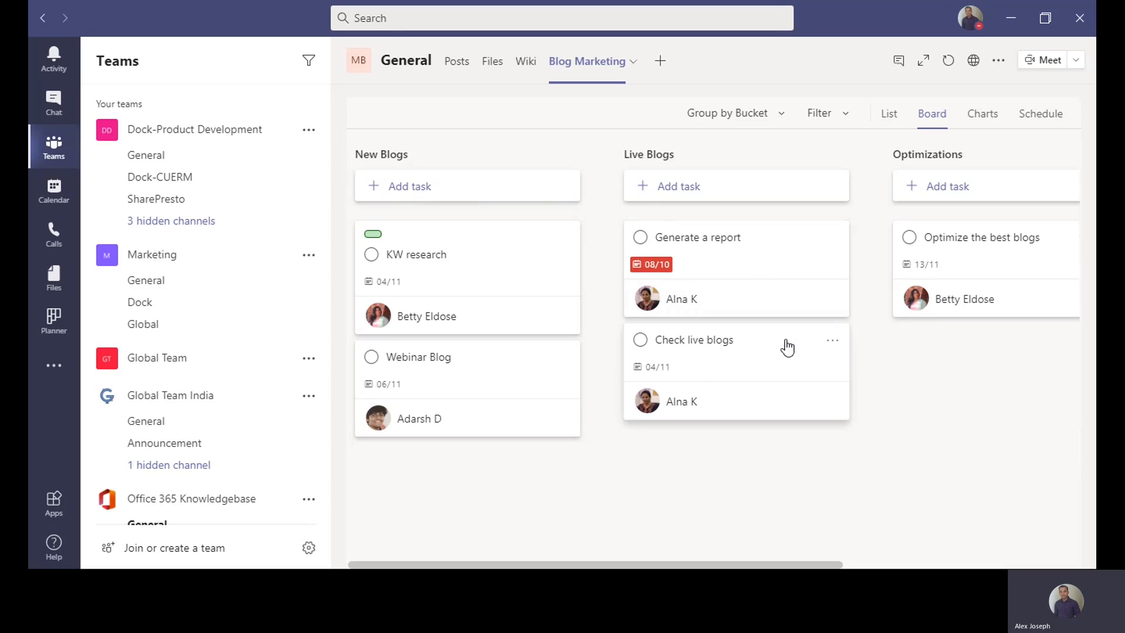
Give the Check live blogs task in the Live Blogs bucket a Red label
click(833, 342)
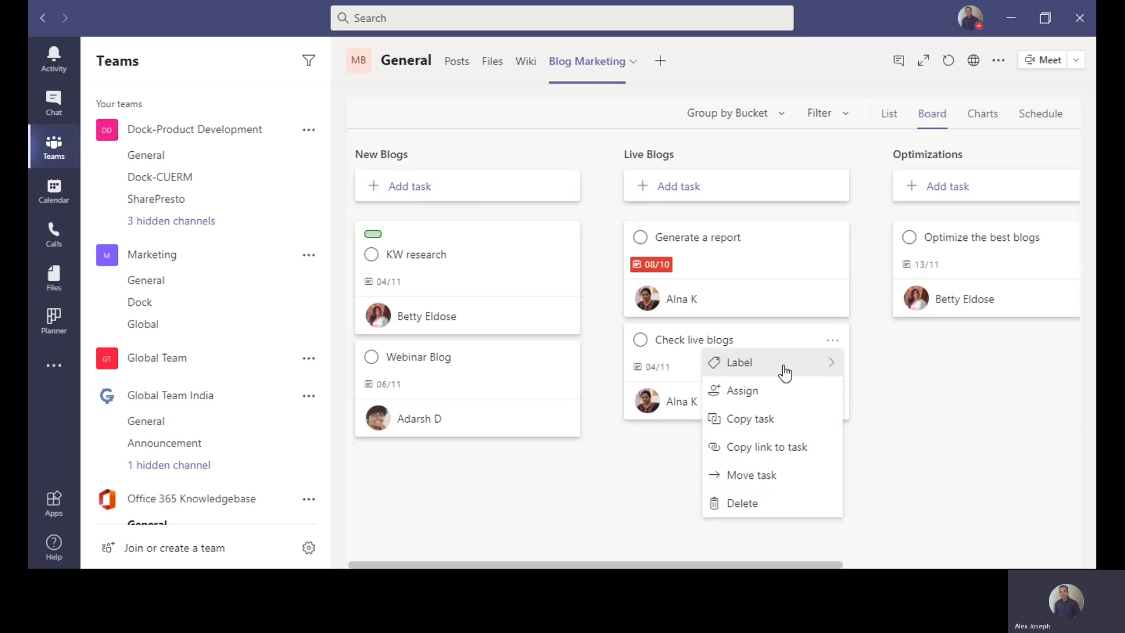
mouse_move(785, 367)
click(888, 386)
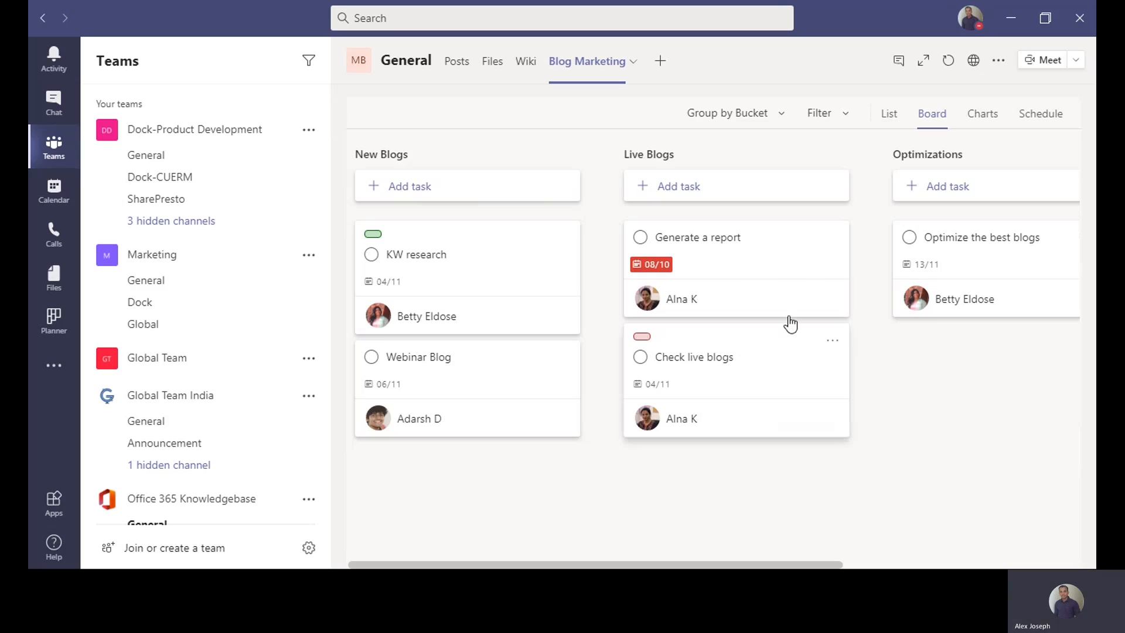
Assign the first unassigned member to the Webinar Blog task as an additional assignee
click(567, 239)
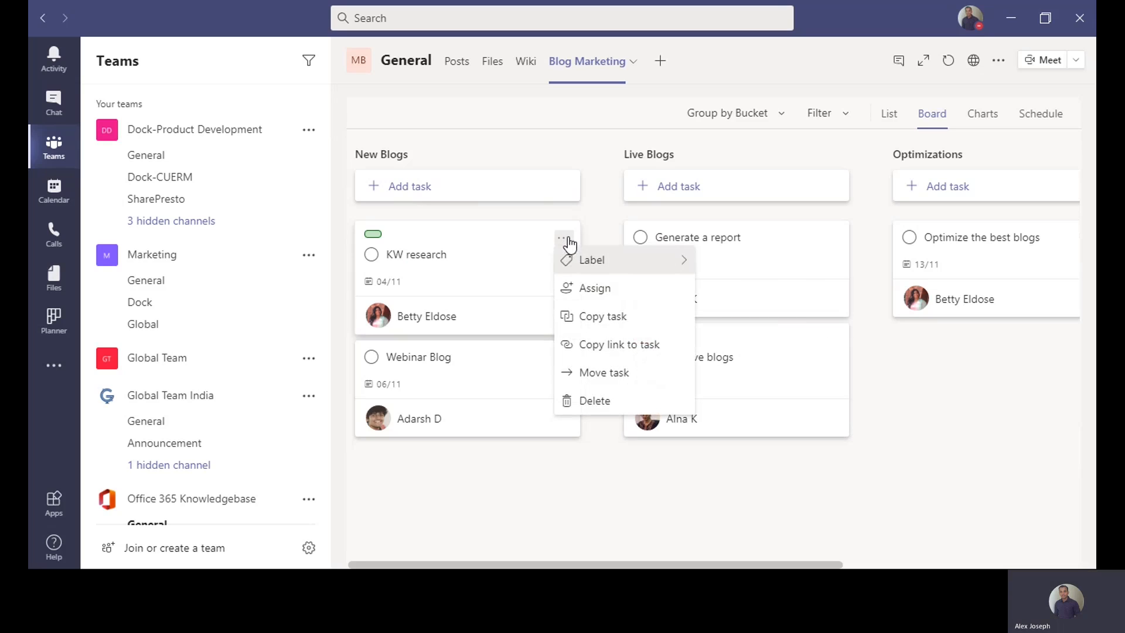
click(567, 243)
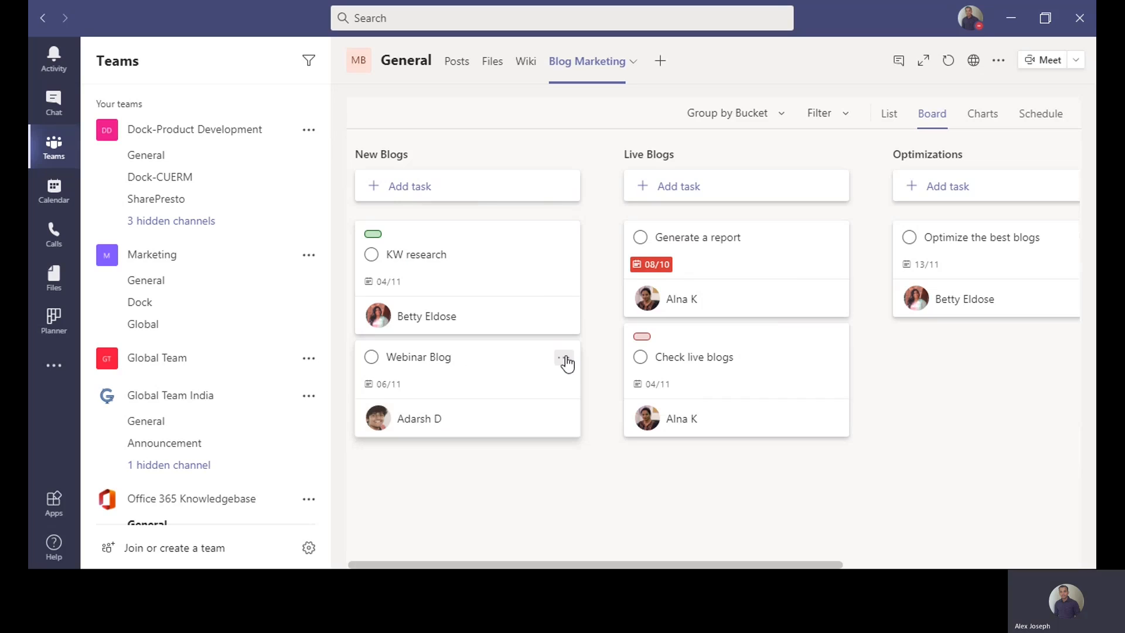
click(565, 360)
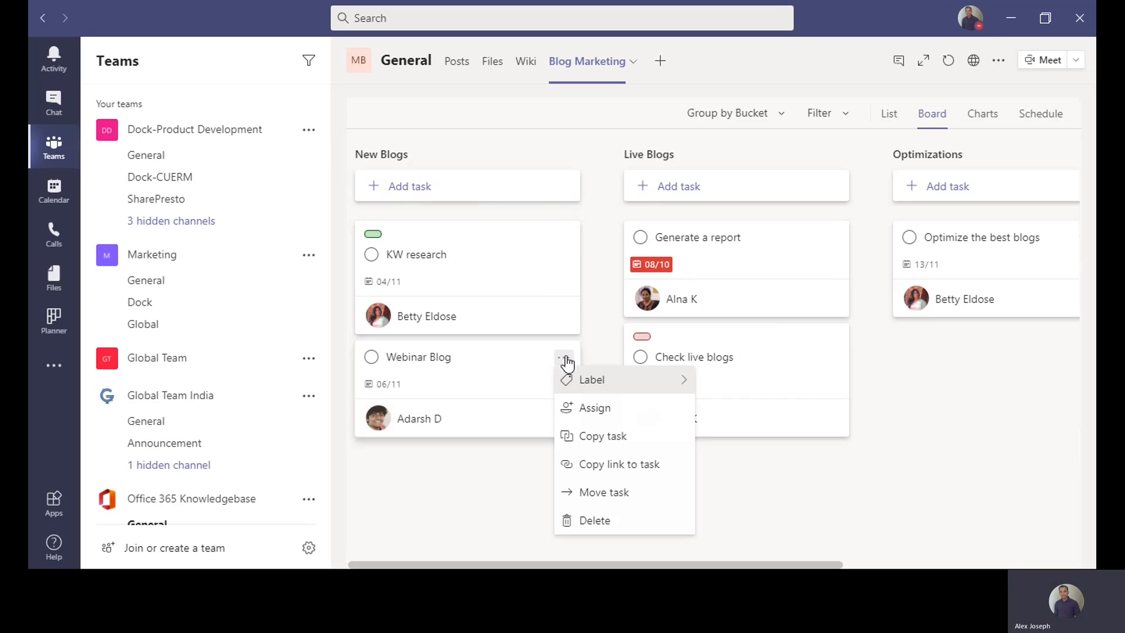
click(595, 408)
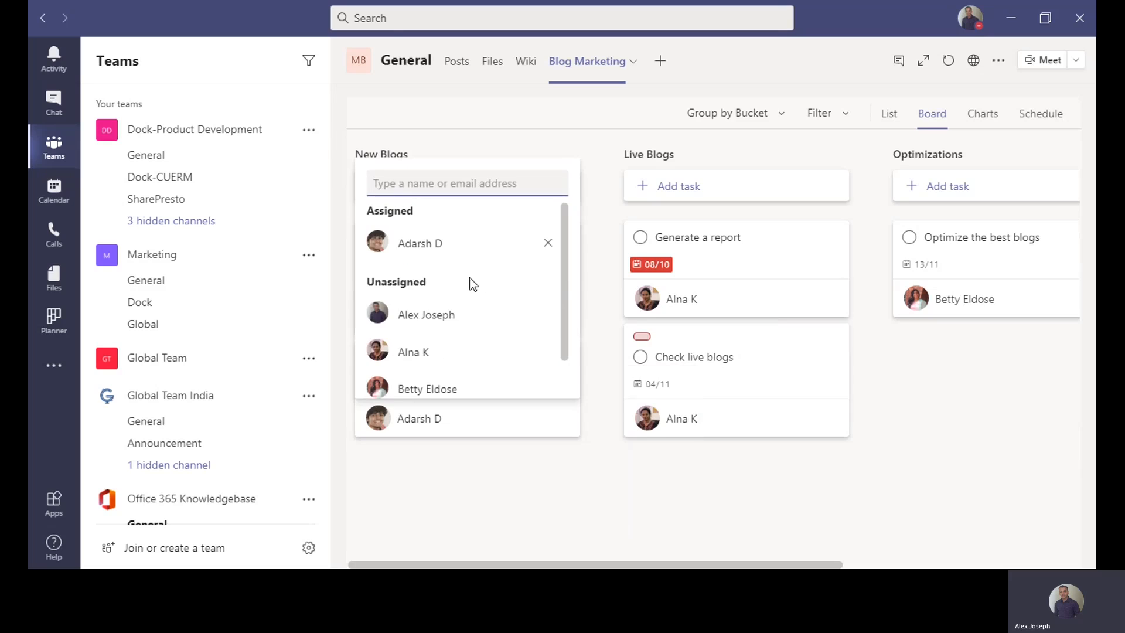
click(448, 319)
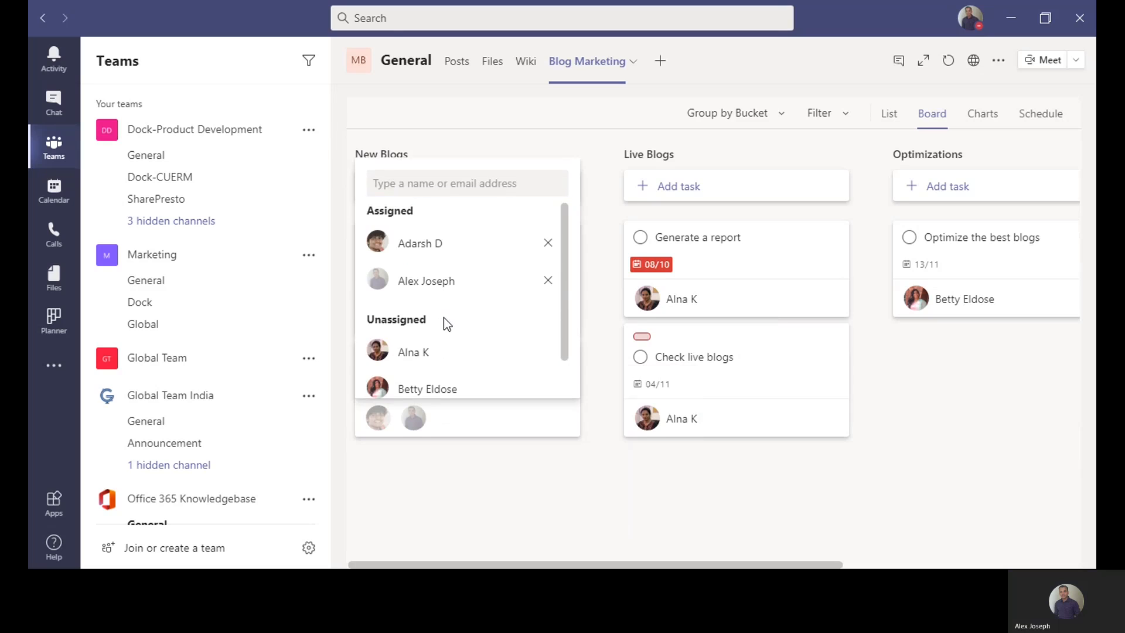
click(586, 188)
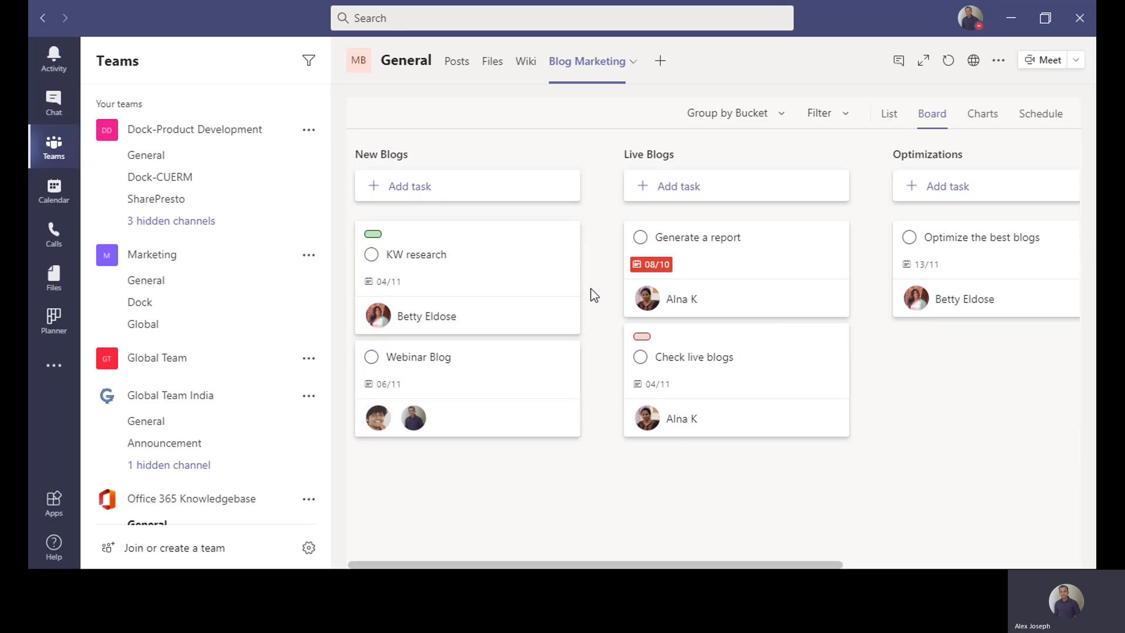
mouse_move(494, 224)
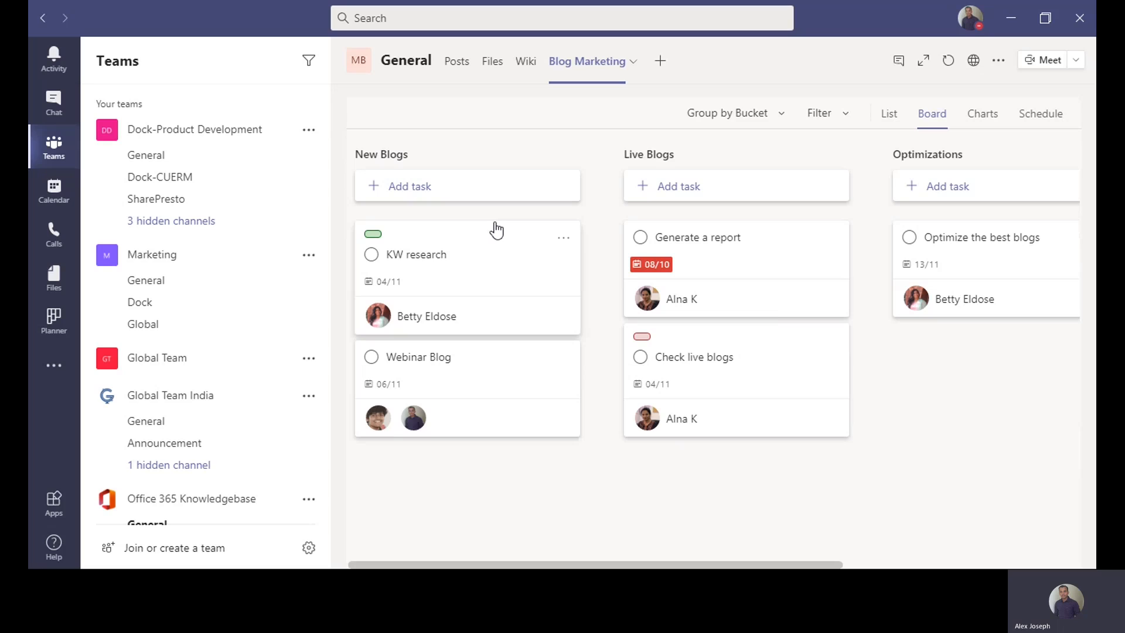
click(565, 239)
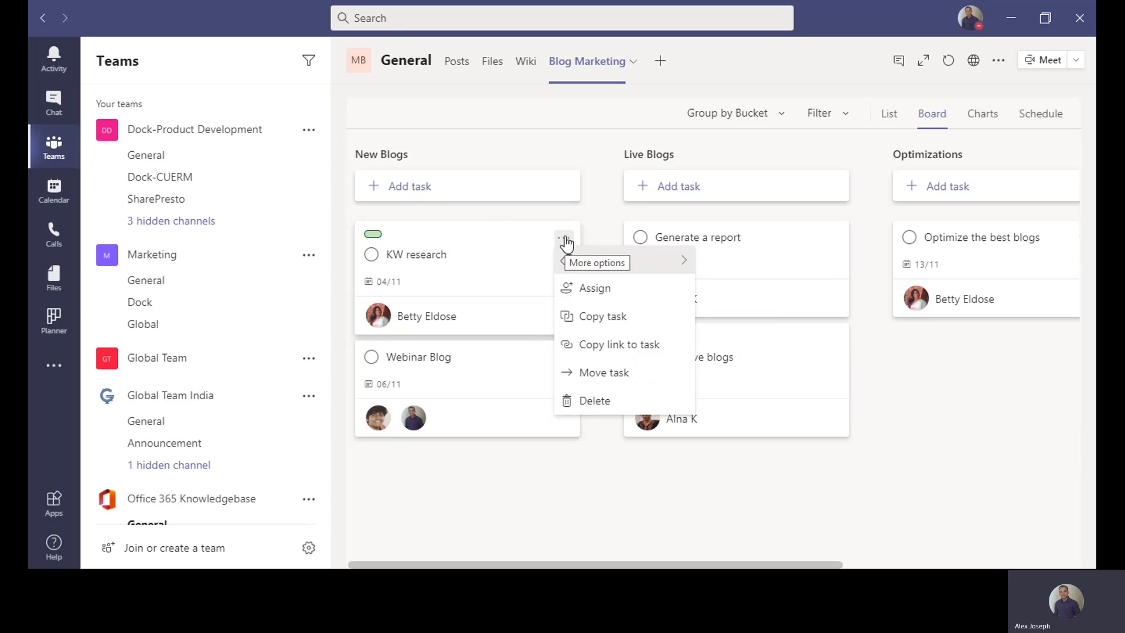
click(992, 383)
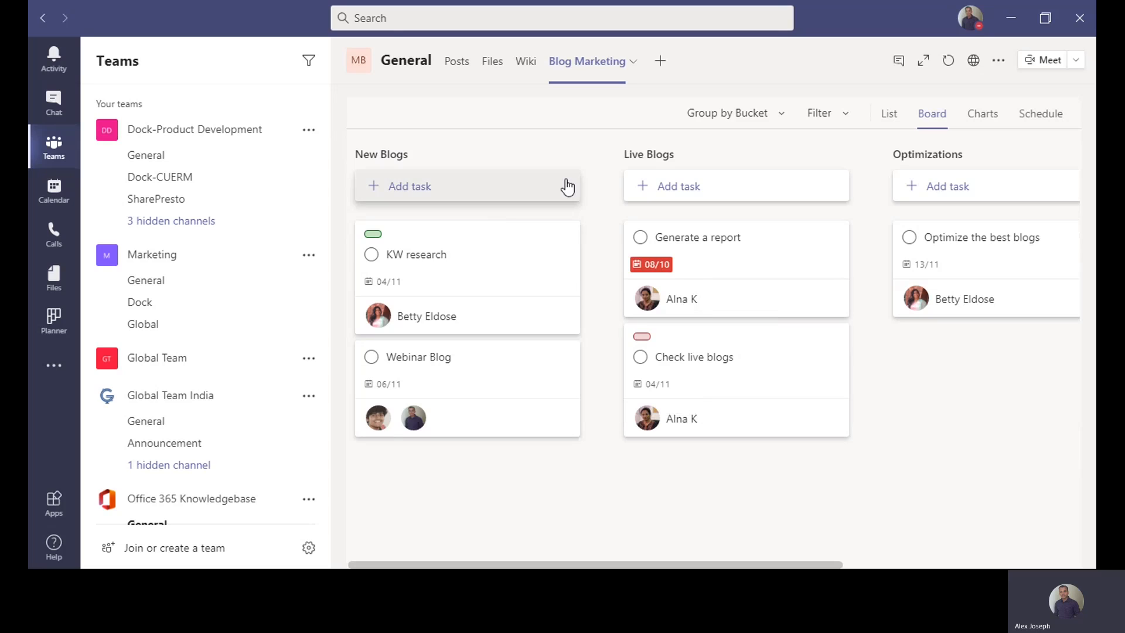
click(565, 239)
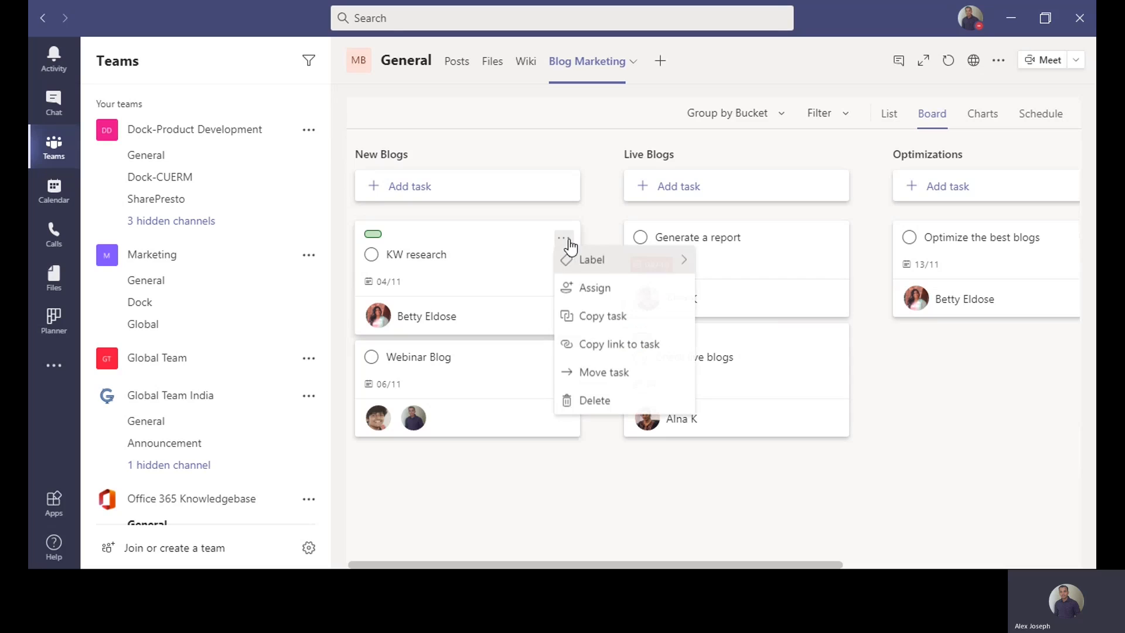
click(953, 371)
drag(751, 347, 771, 369)
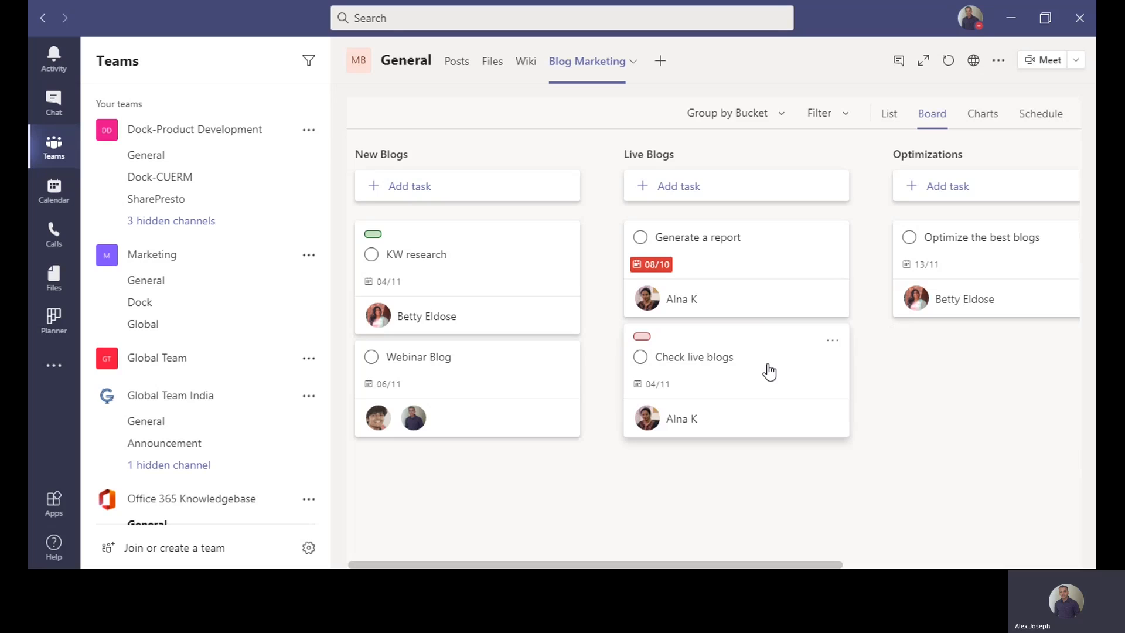
Copy the link to the Check live blogs task in the Live Blogs bucket
click(832, 342)
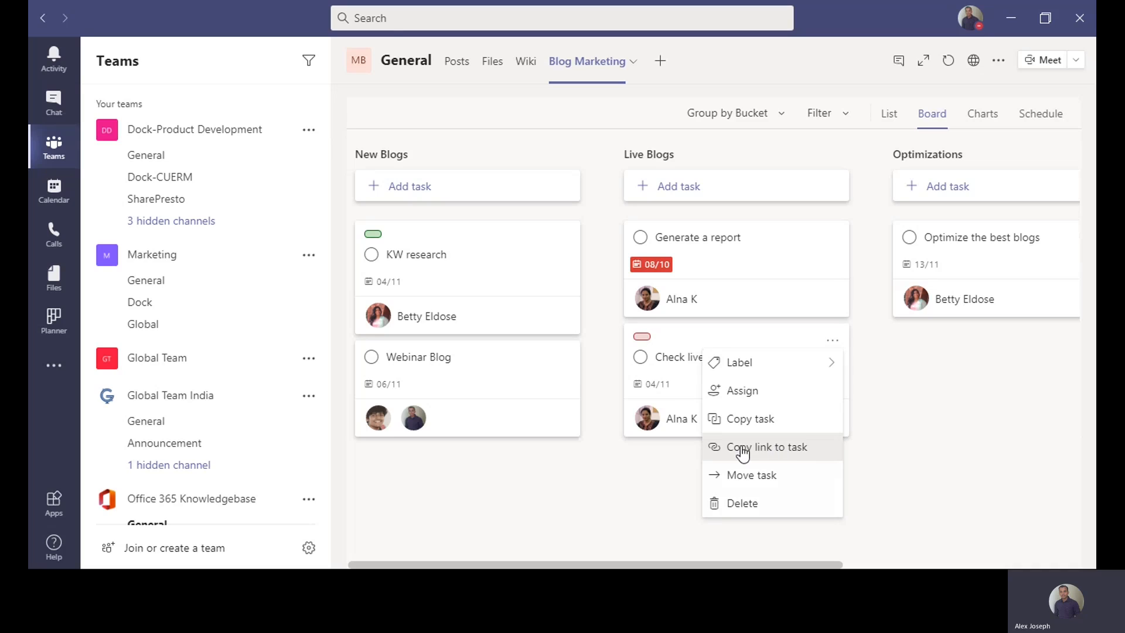
click(772, 453)
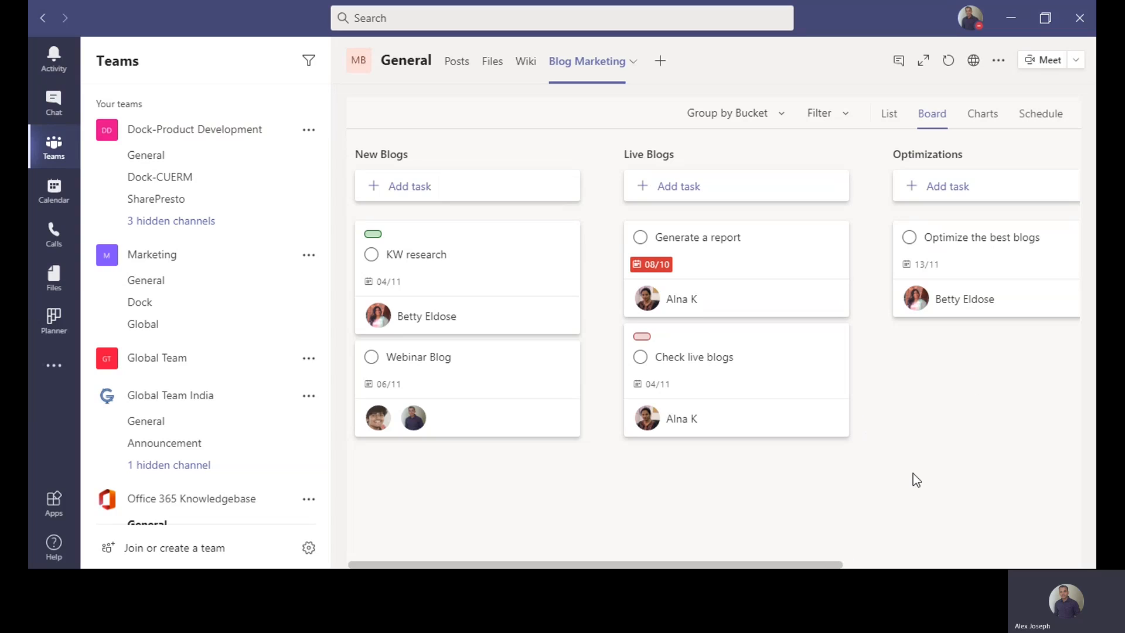
Review the plan's tasks in List view and examine its Status, Bucket, Priority and Members charts
click(889, 115)
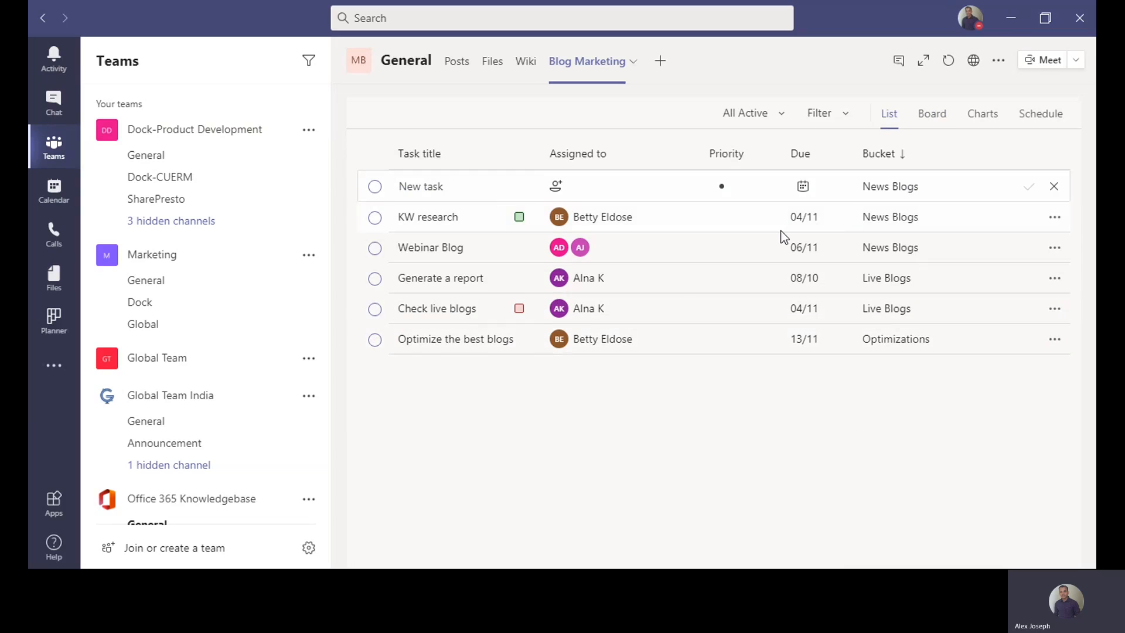
click(988, 120)
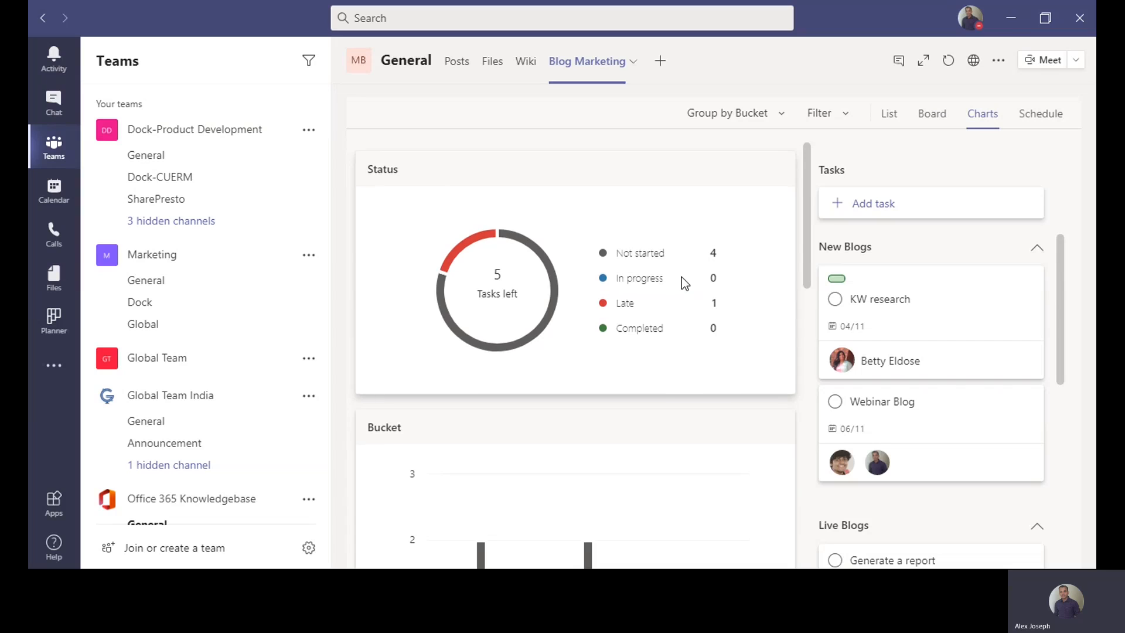
scroll(681, 278, down, 4)
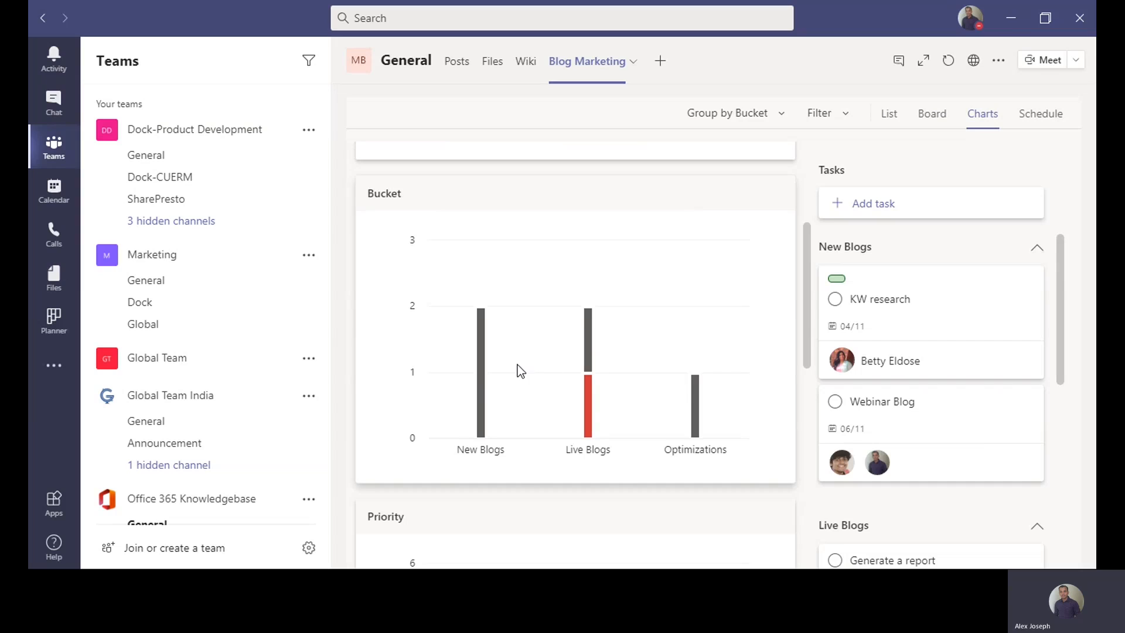
mouse_move(471, 389)
mouse_move(587, 352)
scroll(714, 441, down, 5)
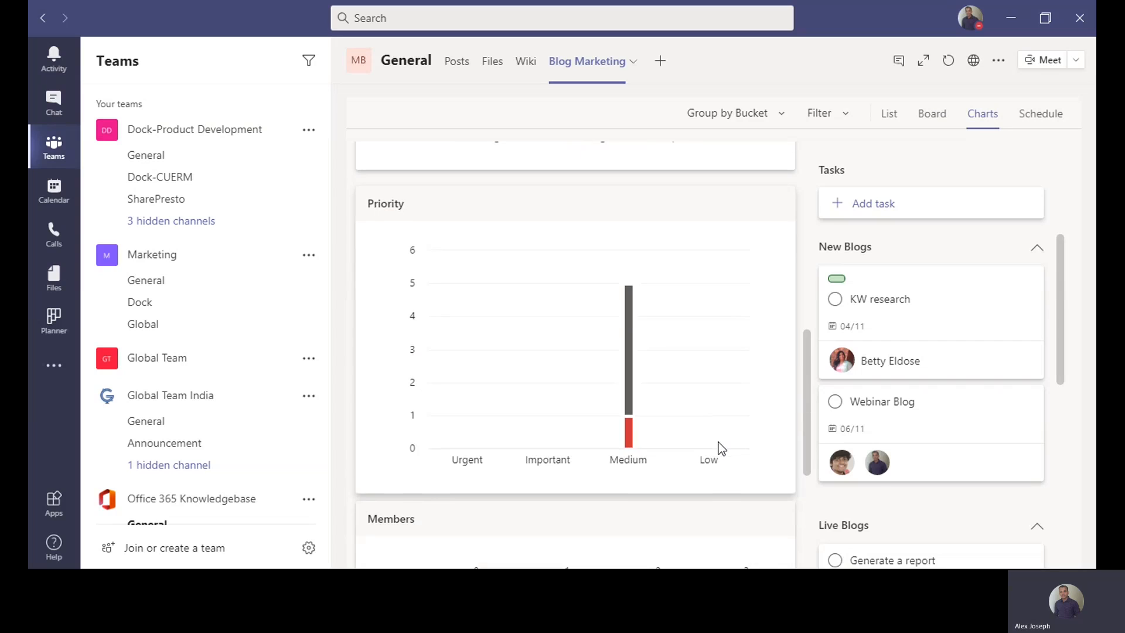
mouse_move(633, 443)
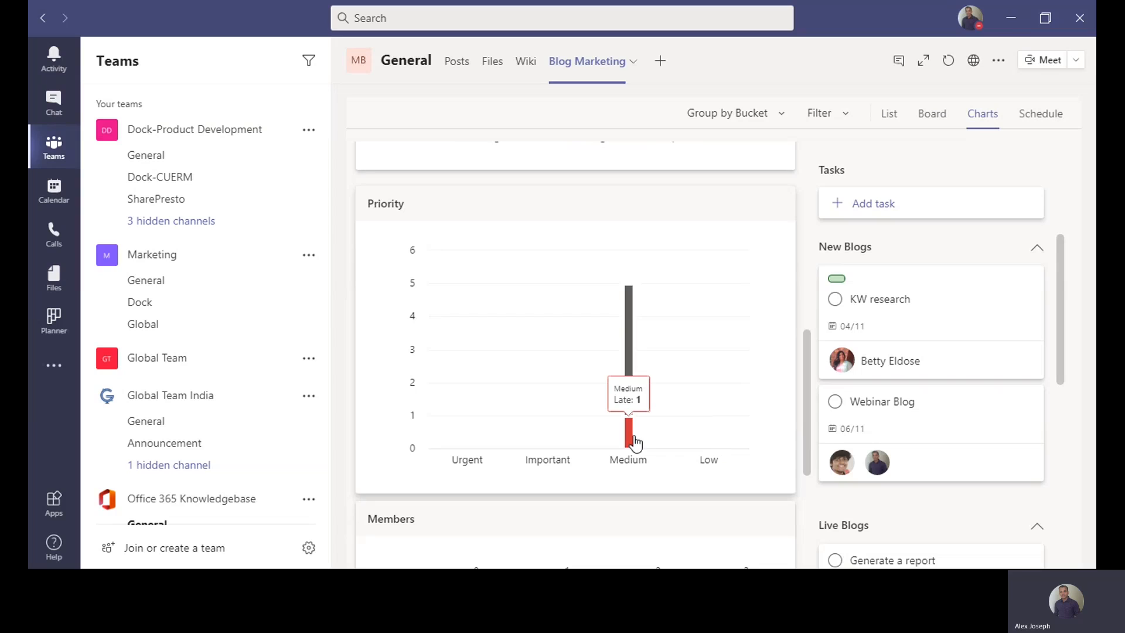
mouse_move(629, 321)
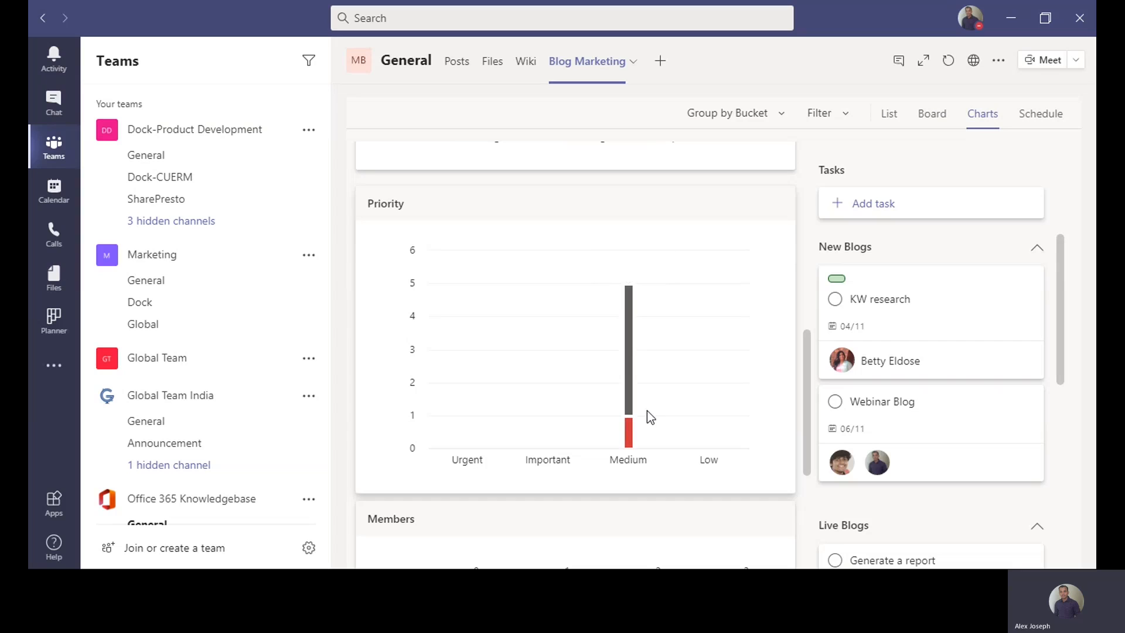
scroll(668, 430, down, 4)
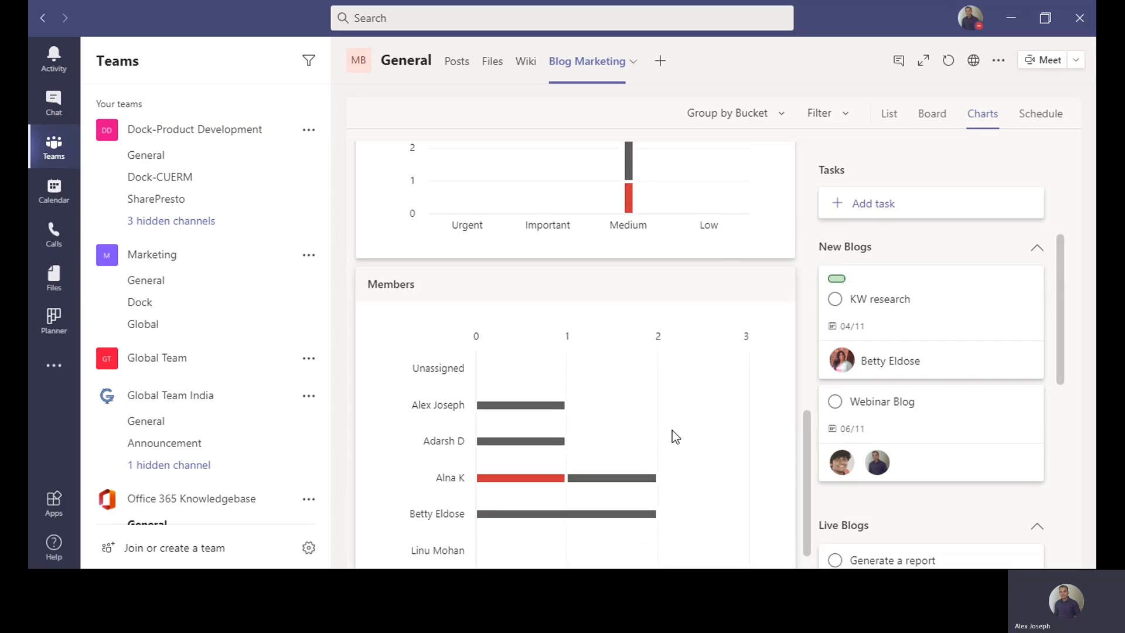
scroll(675, 437, down, 1)
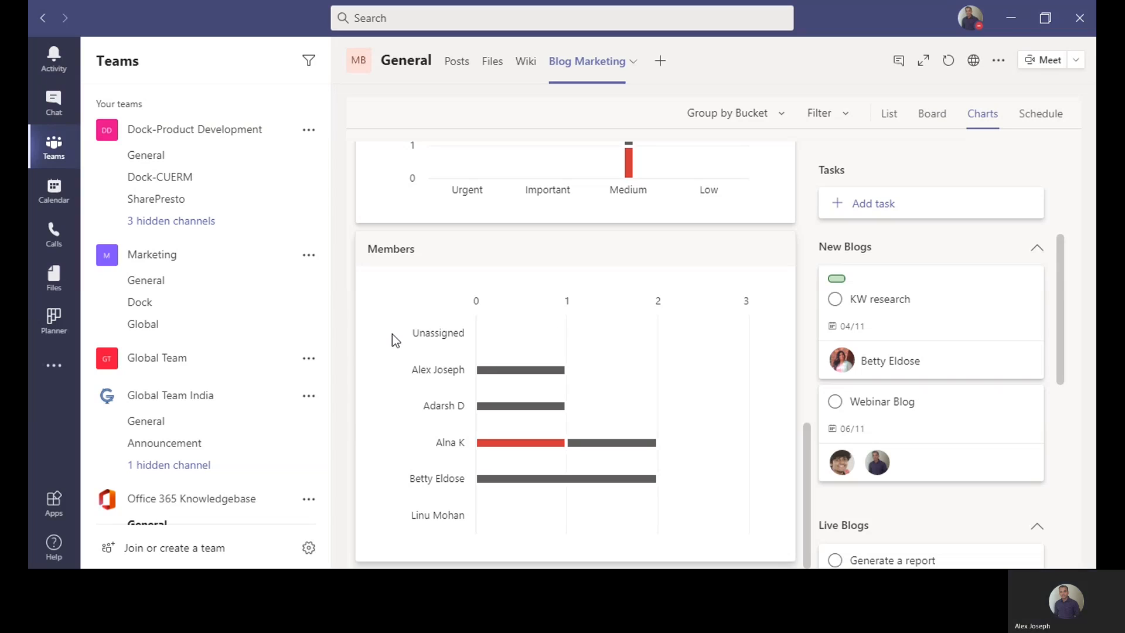
scroll(441, 354, up, 10)
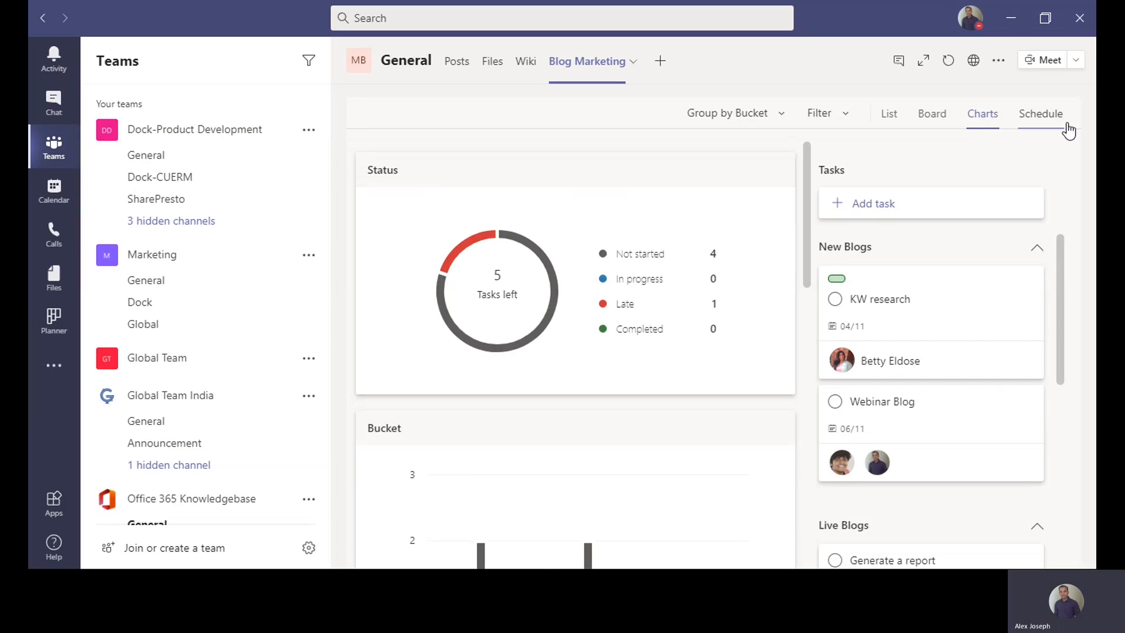
Show the plan's schedule for November 2020 and view the tasks due on 4 November
click(1047, 120)
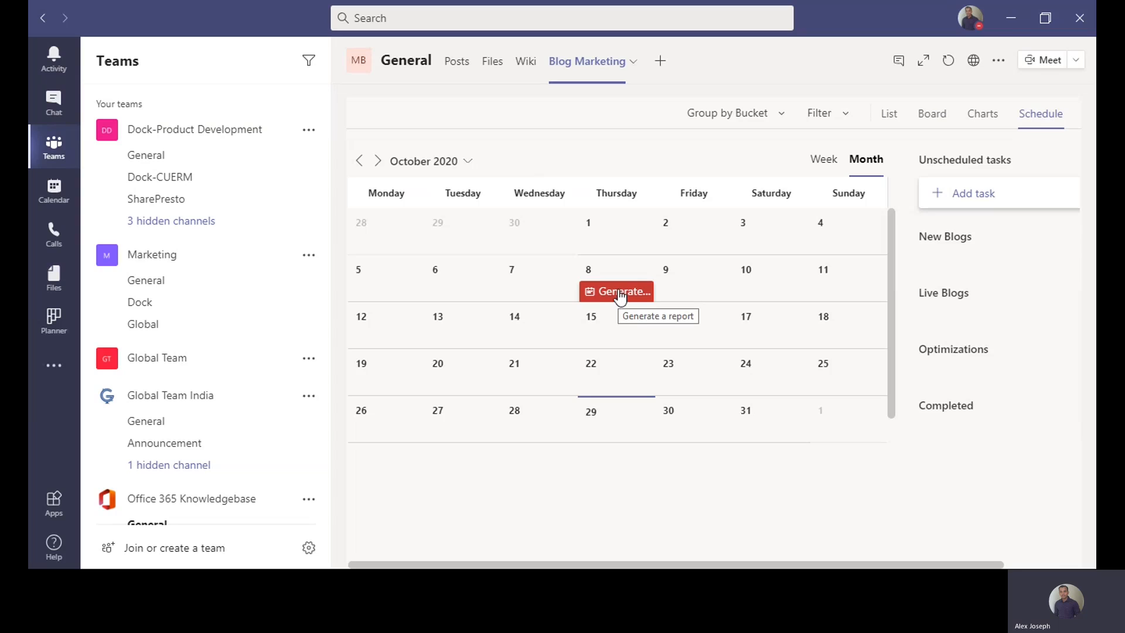
click(378, 161)
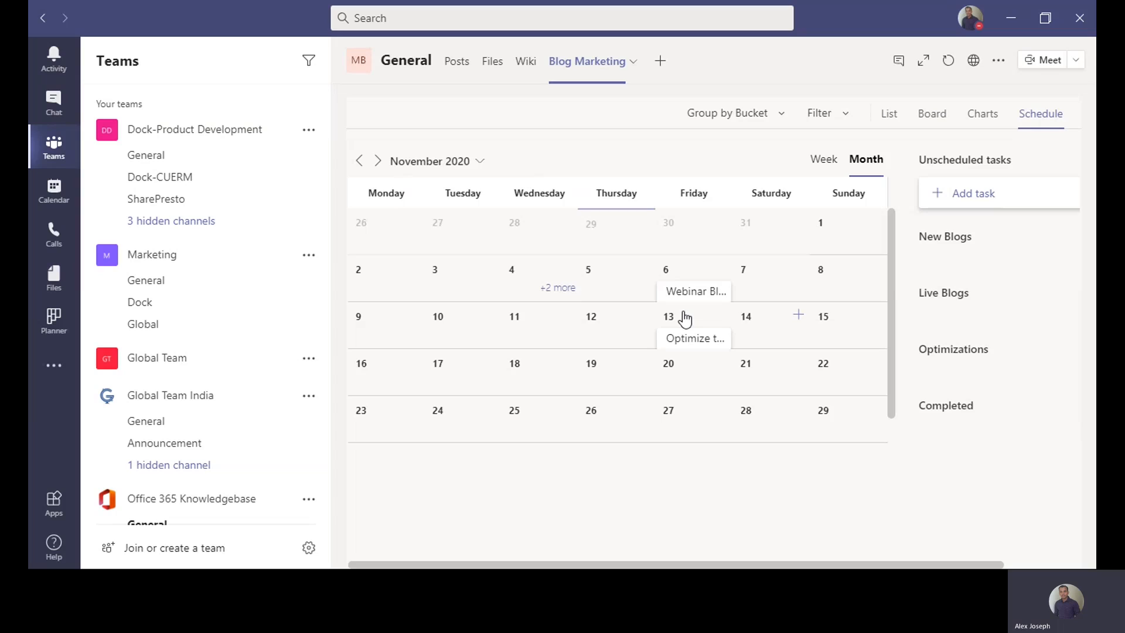
click(555, 290)
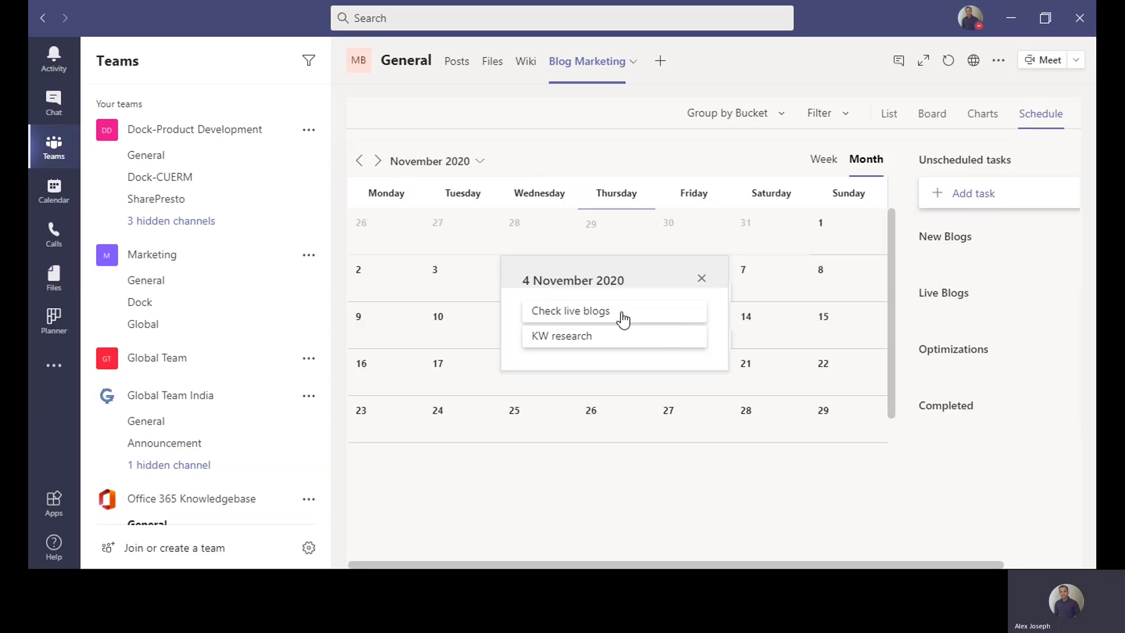
click(701, 281)
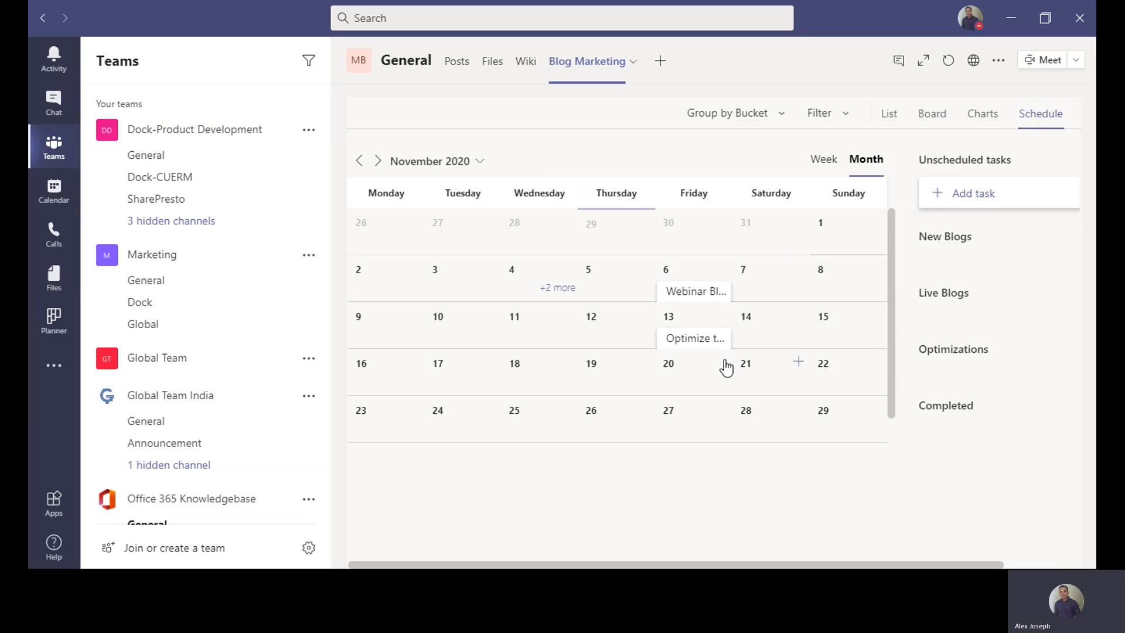
Open a new task entry on 5 November 2020, inspect its bucket and due date options, and dismiss it
click(644, 271)
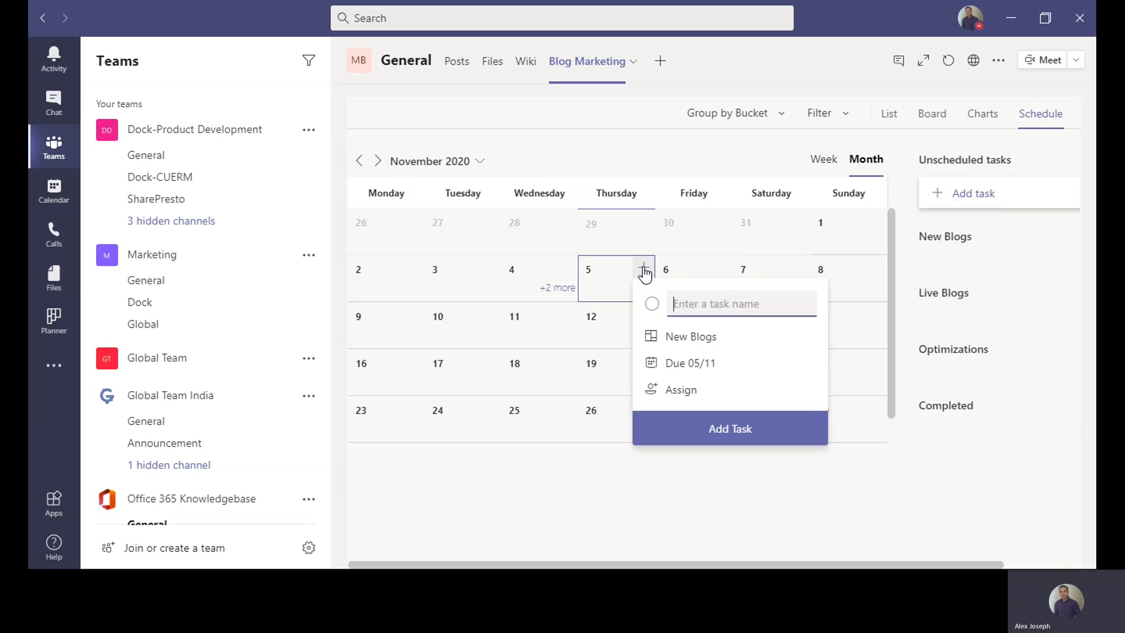
click(698, 344)
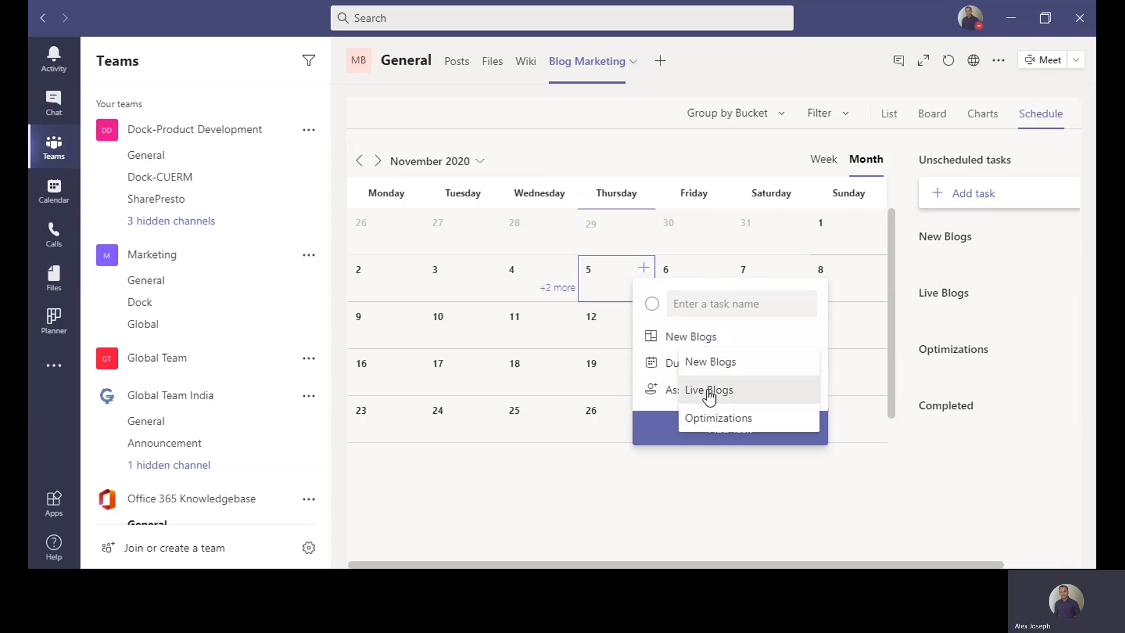
click(691, 338)
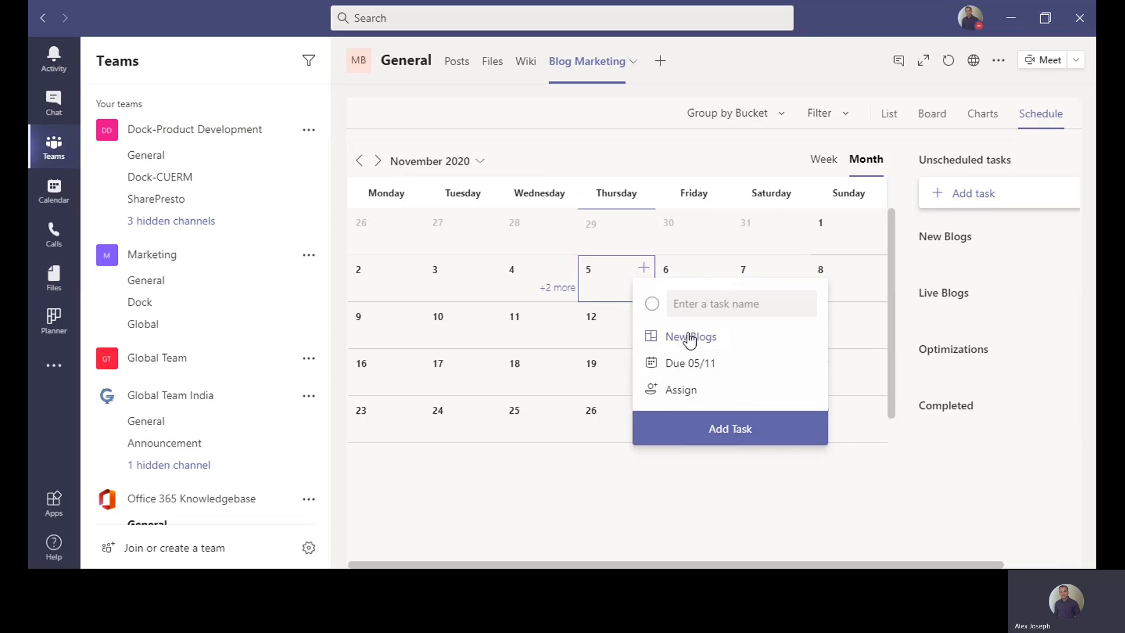
click(687, 364)
click(687, 366)
click(936, 123)
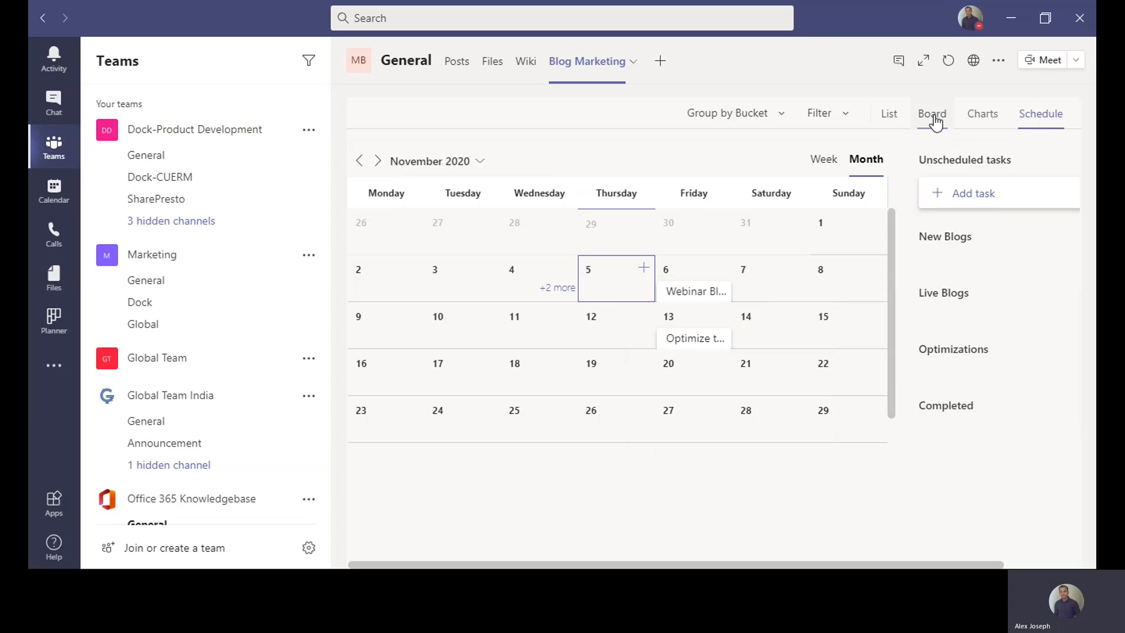
Display the plan as a board and filter it to the tasks assigned to the signed-in member
click(936, 123)
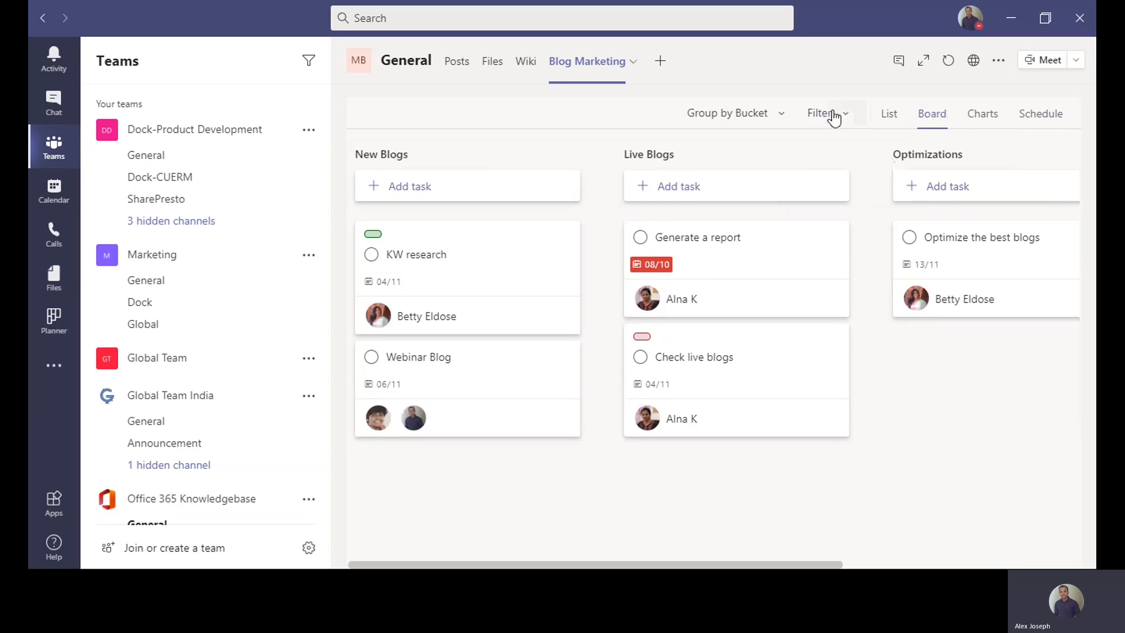
click(833, 115)
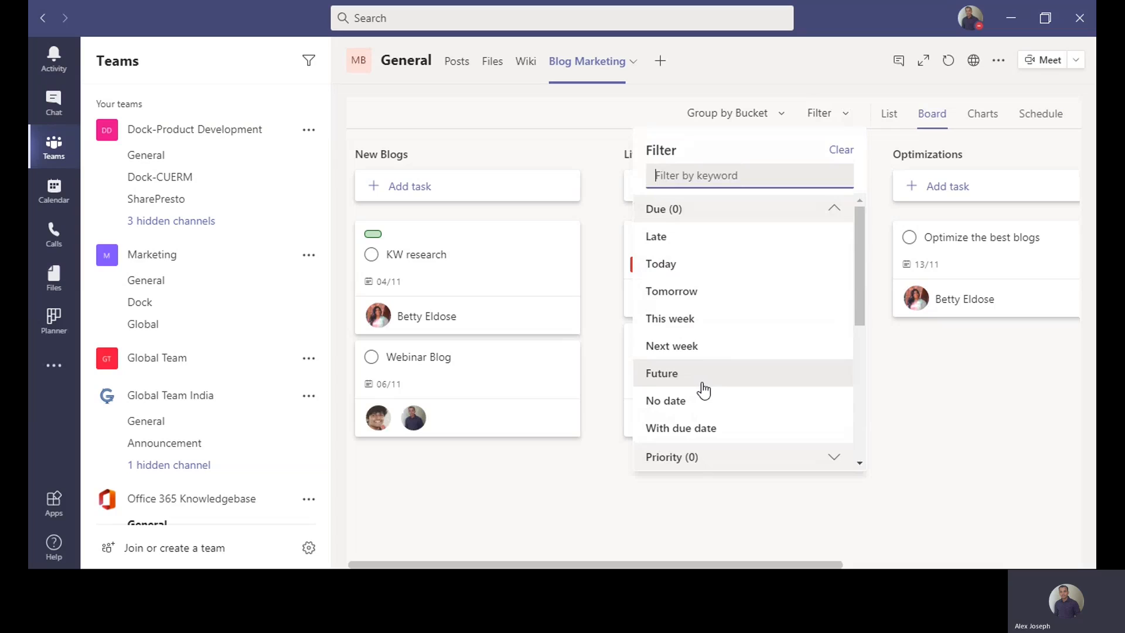
scroll(703, 386, down, 3)
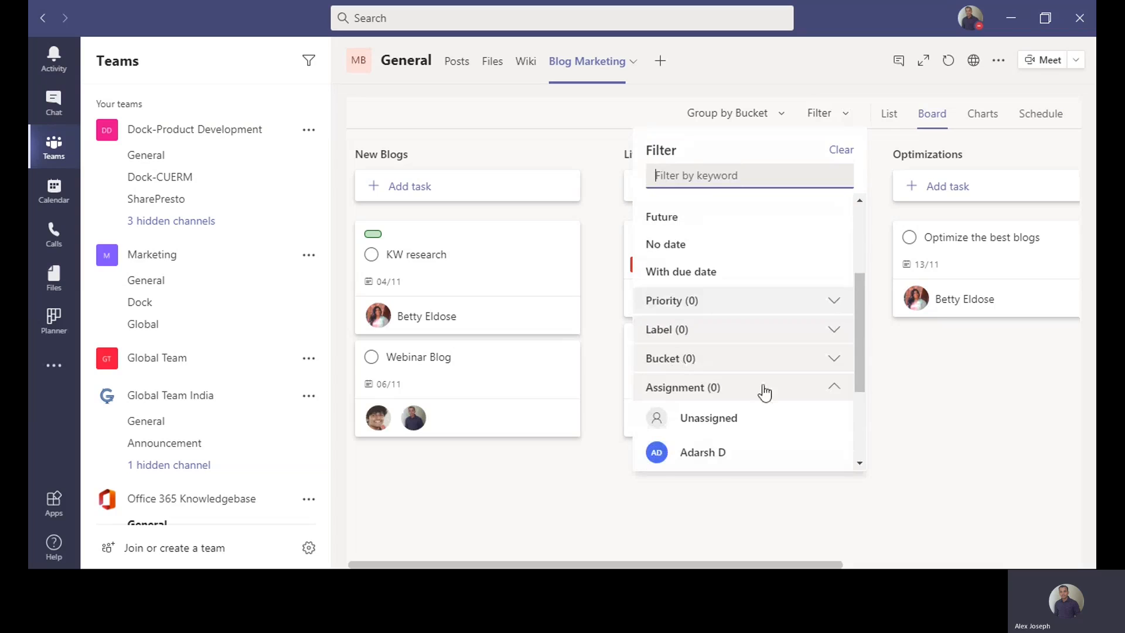
scroll(765, 392, down, 2)
scroll(765, 393, down, 1)
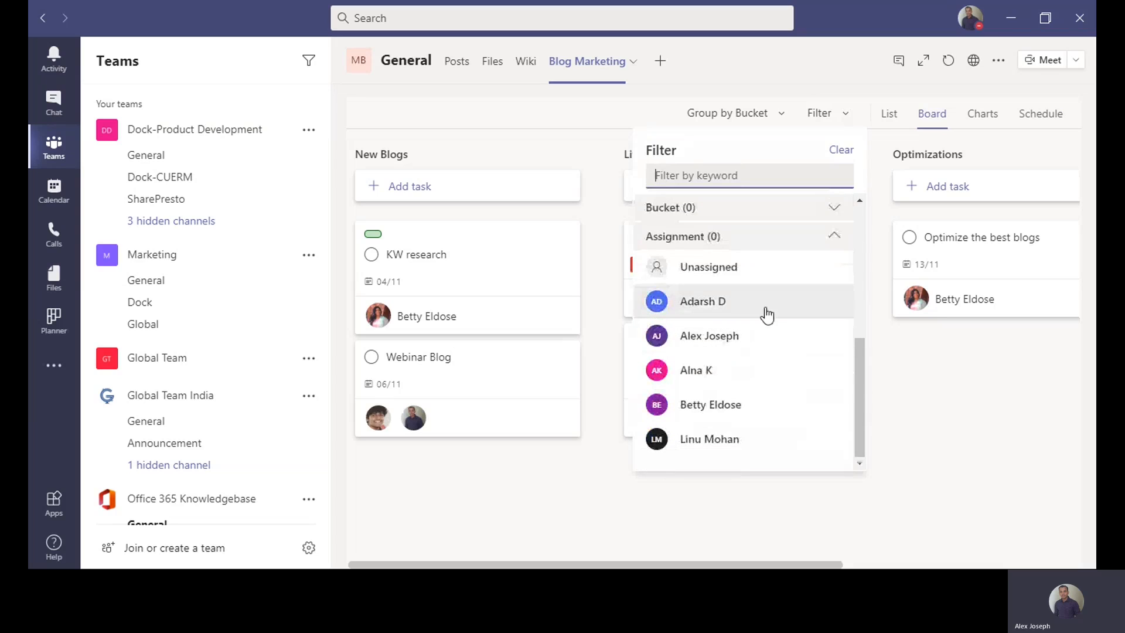
click(722, 345)
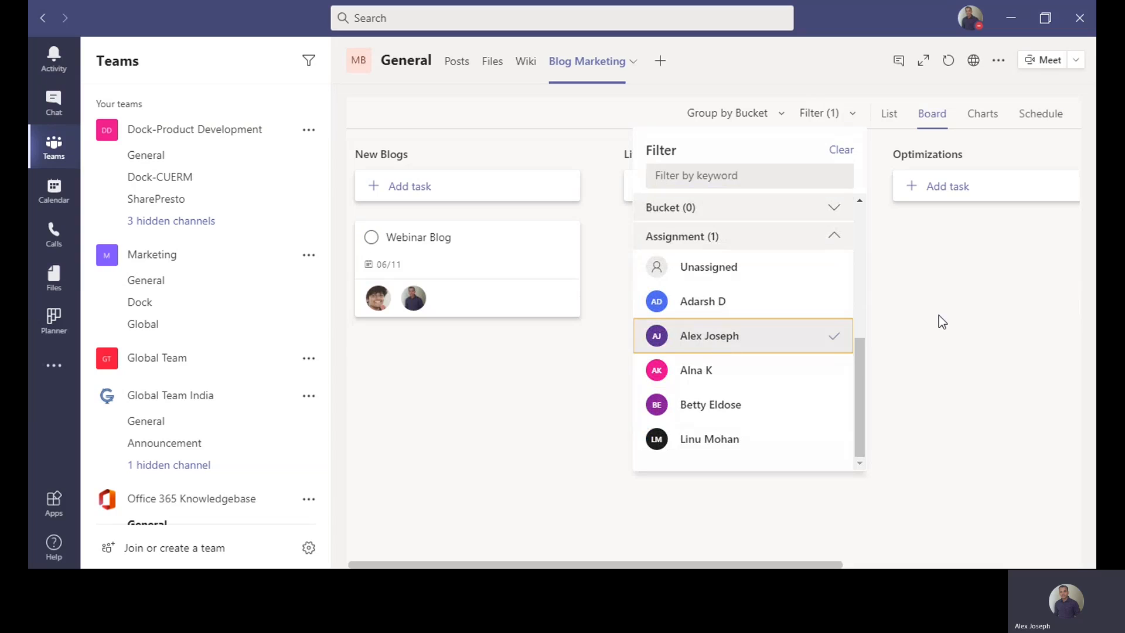
click(939, 316)
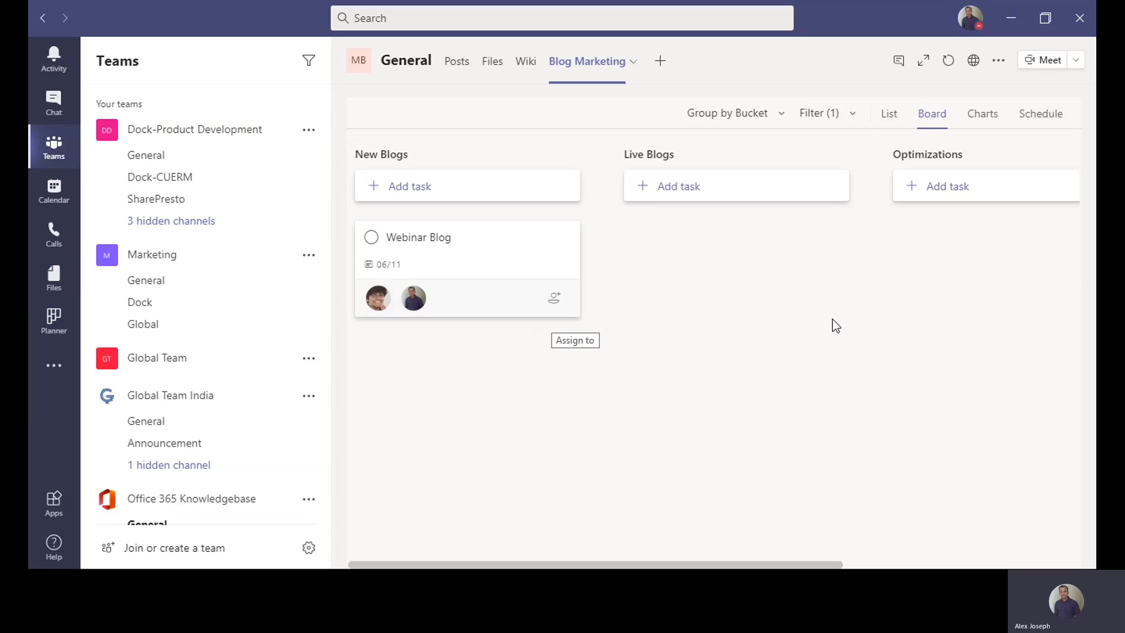
Look through the board's filter criteria again without changing the active assignment filter
click(845, 122)
scroll(761, 316, down, 5)
scroll(762, 316, up, 5)
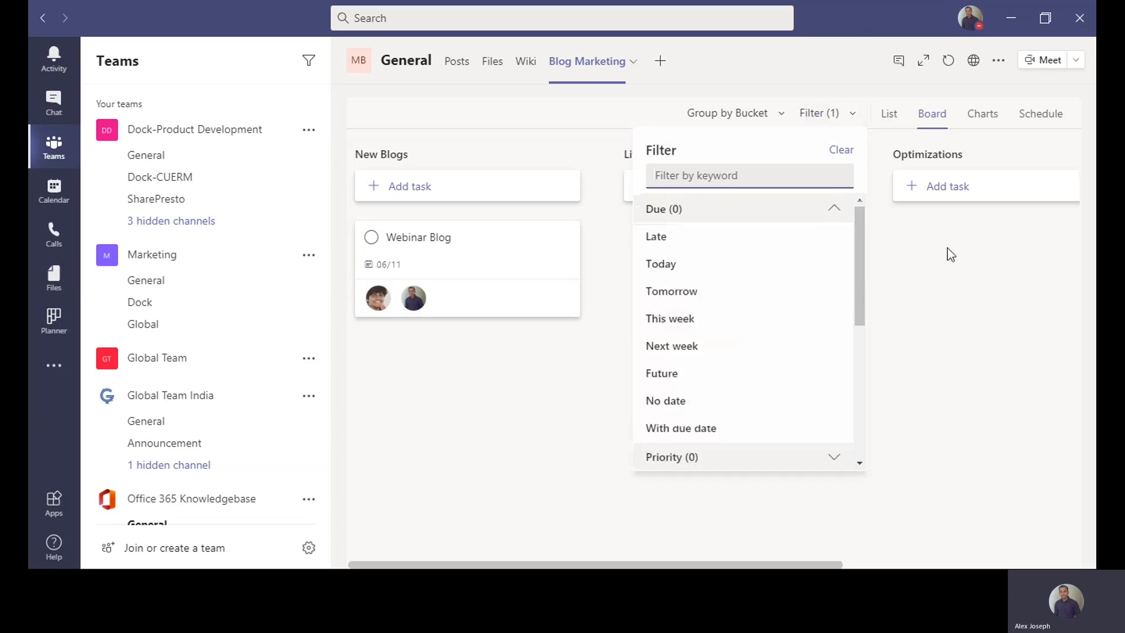
click(877, 251)
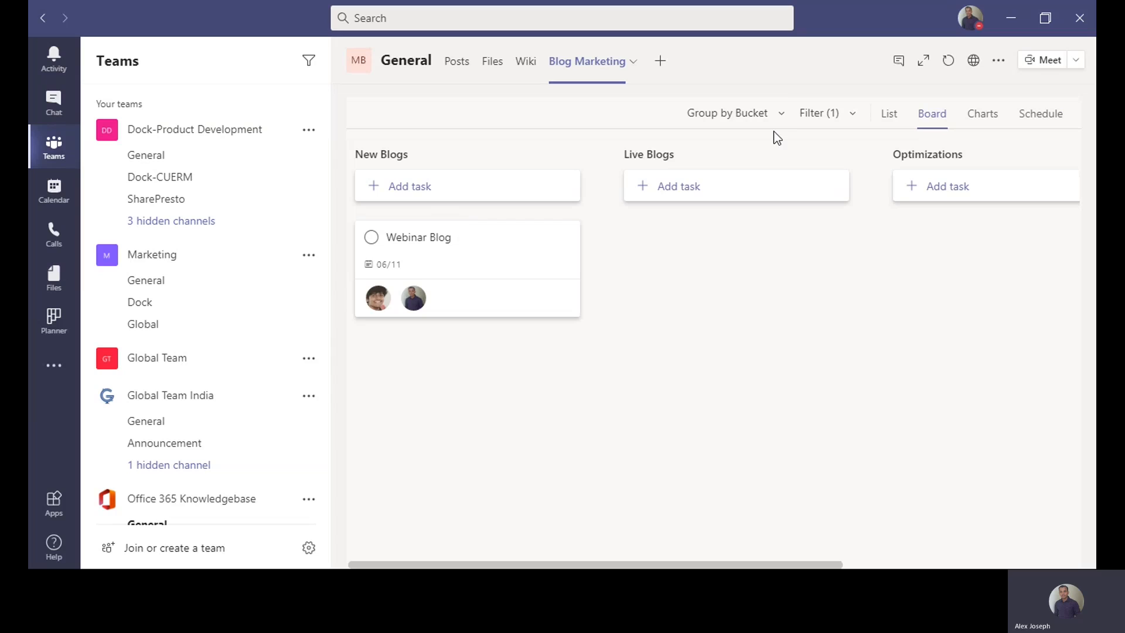
Group the filtered board's tasks by Assigned to and look across the member columns
click(758, 117)
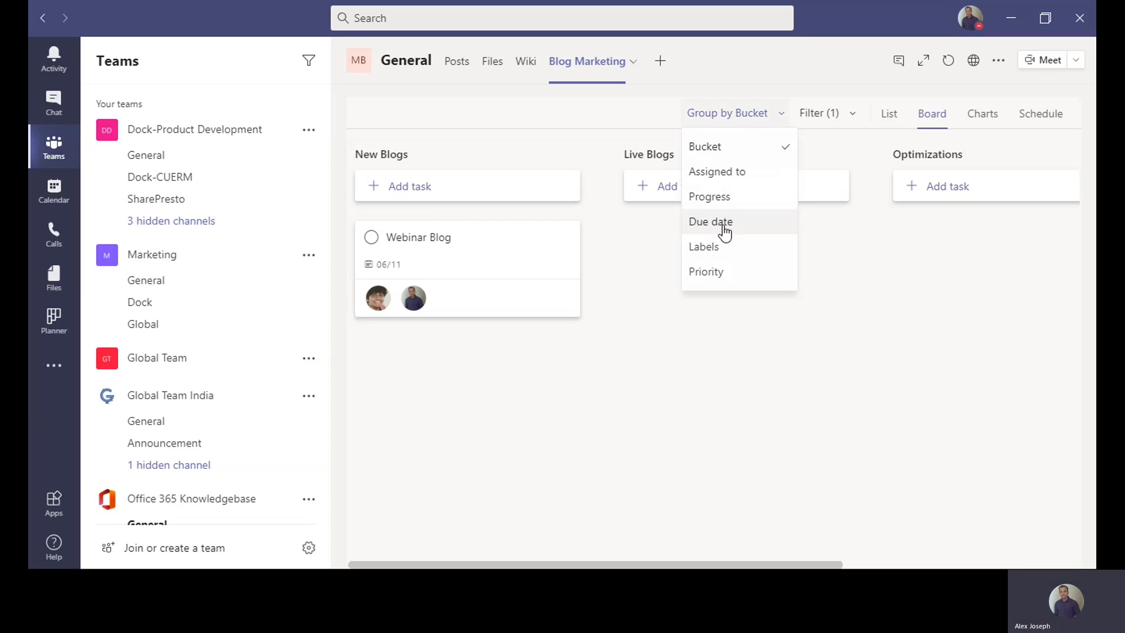
click(740, 174)
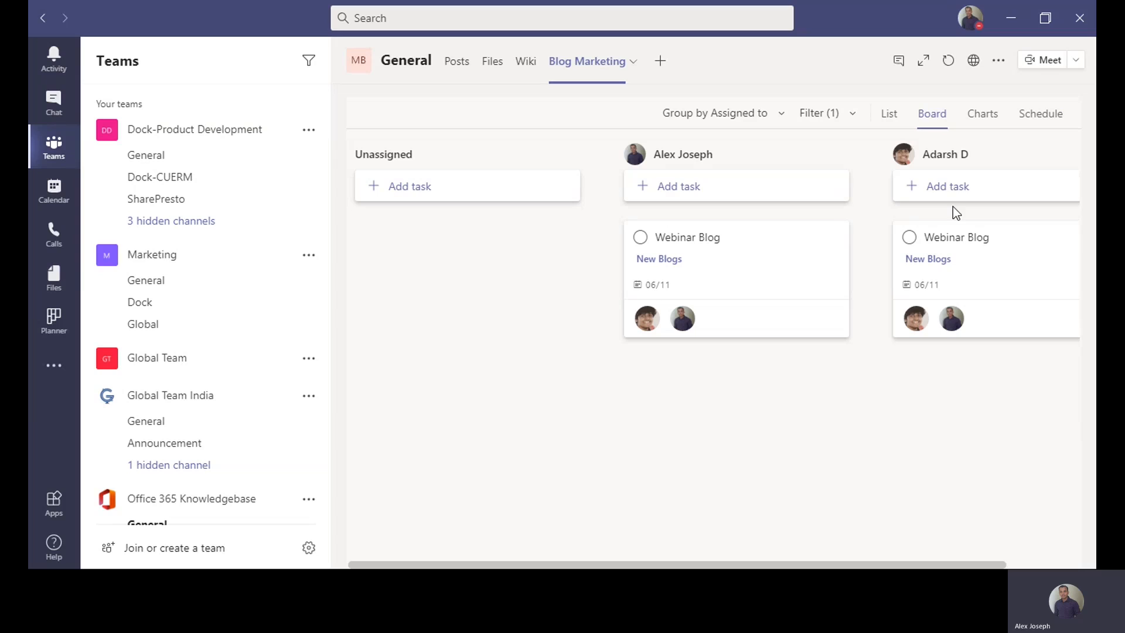
drag(721, 566, 674, 547)
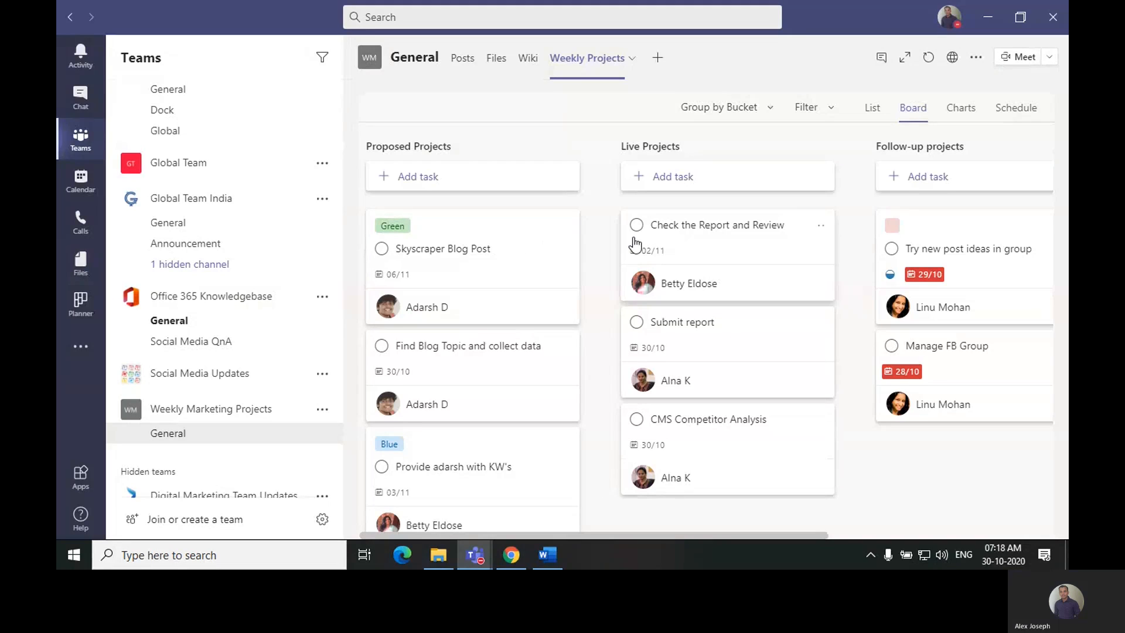
Open the Skyscraper Blog Post task's details and review its progress and priority options without changing them
click(518, 249)
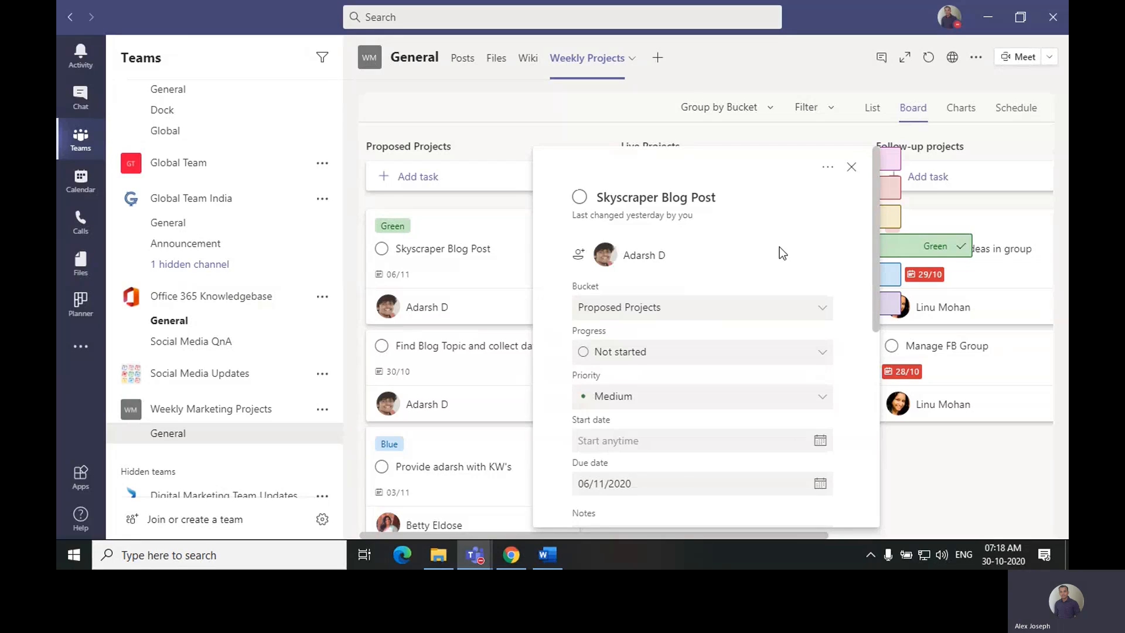
scroll(647, 238, down, 1)
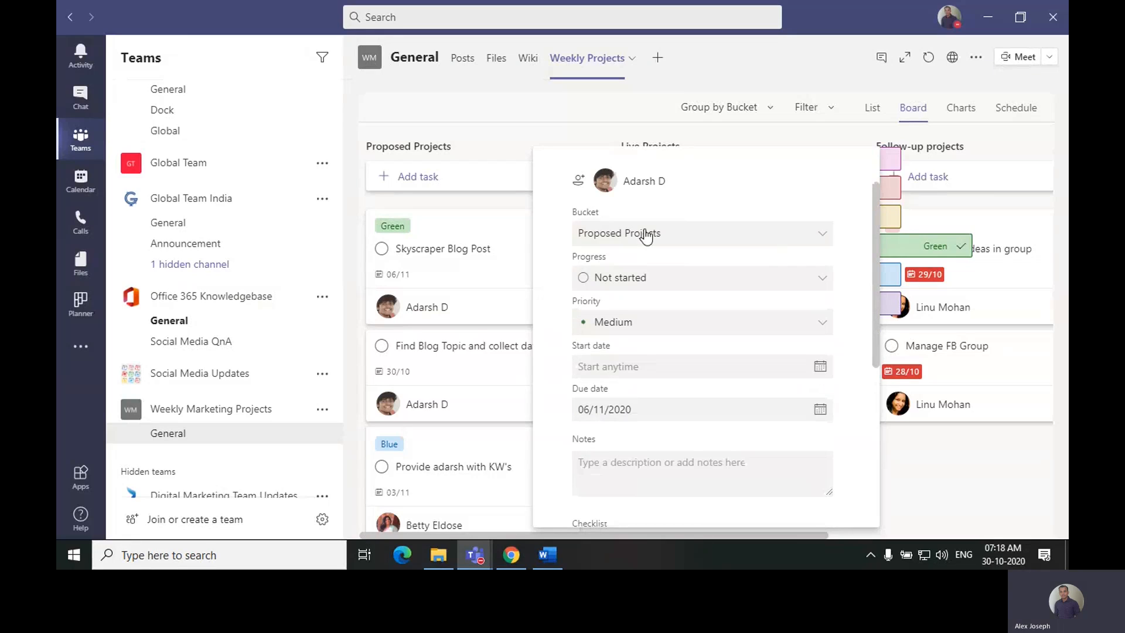
click(636, 286)
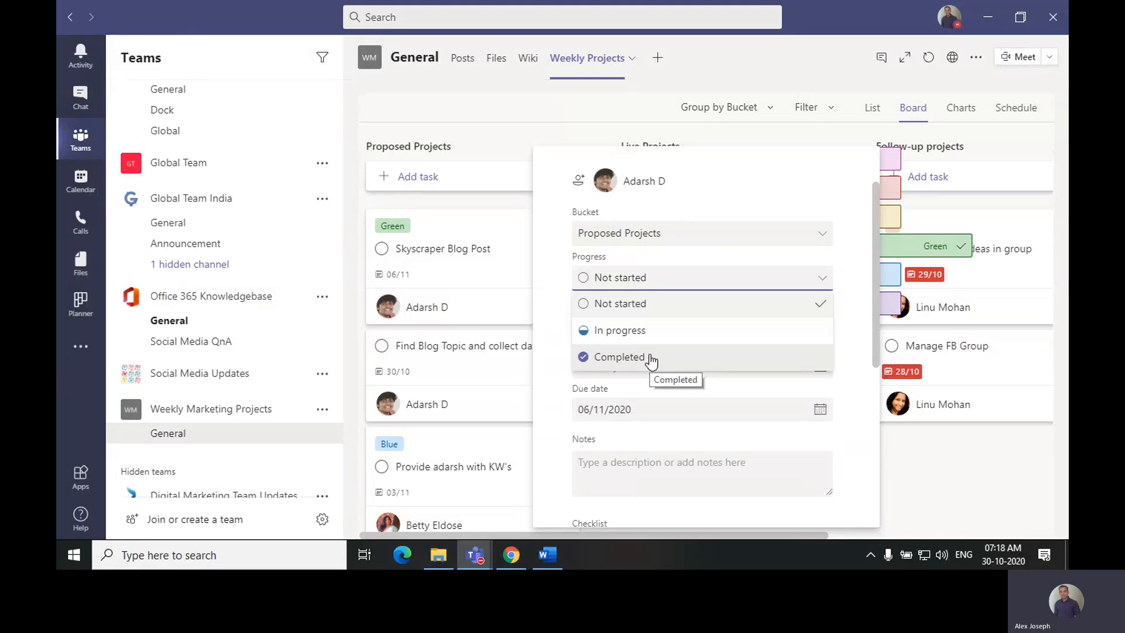
click(779, 192)
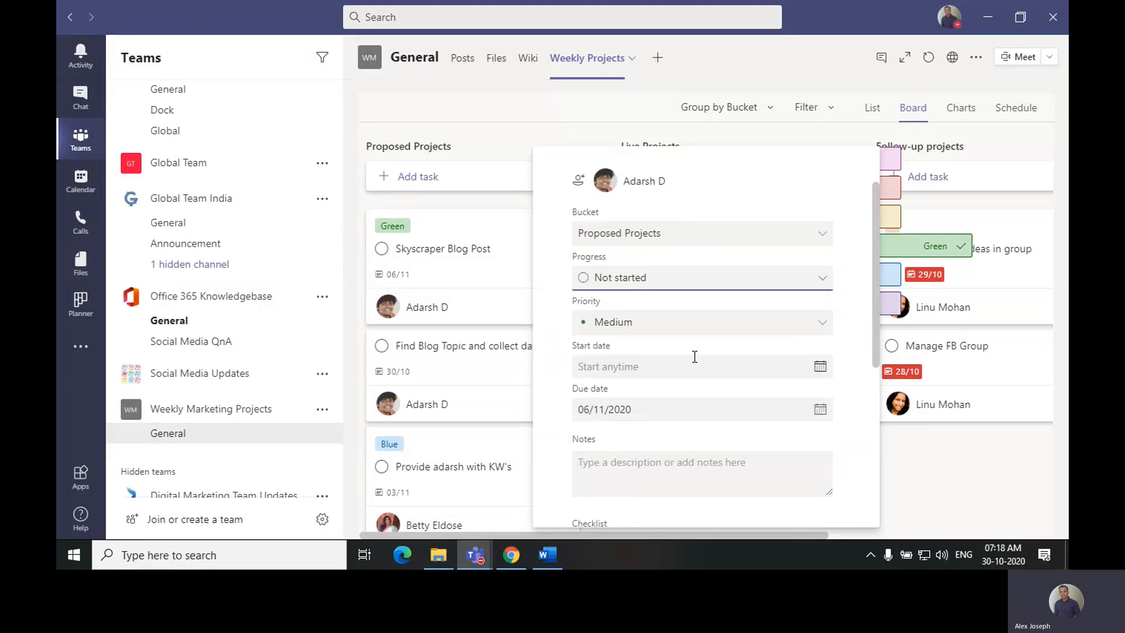
click(660, 330)
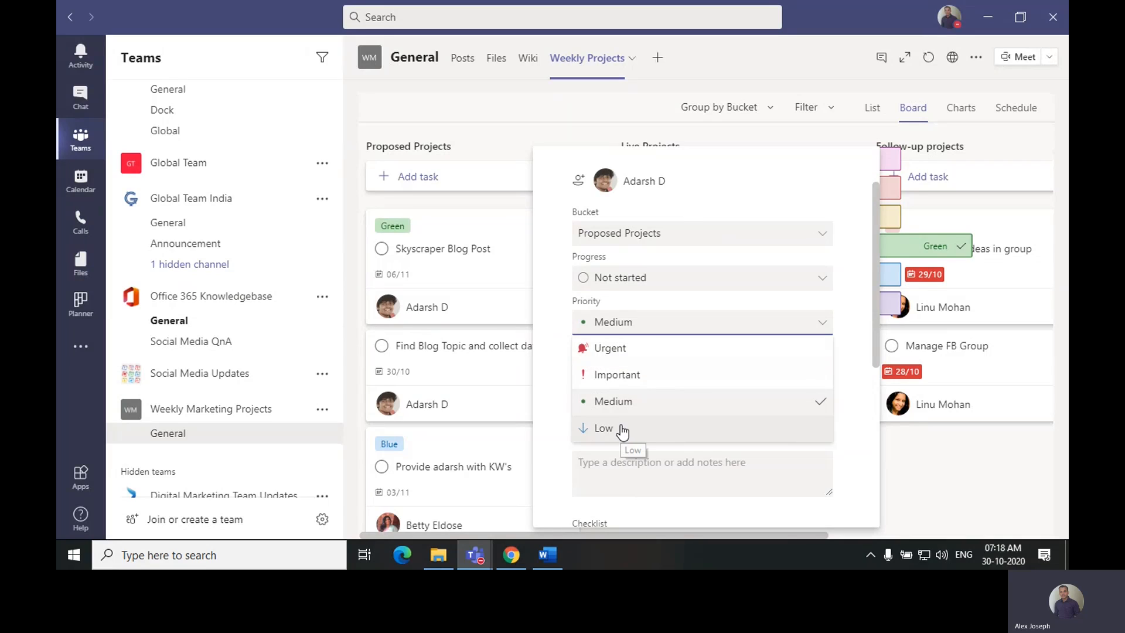
click(835, 185)
Examine the task's date, notes, checklist, attachment and comment fields without entering anything, and return to the start of its details
scroll(733, 364, down, 2)
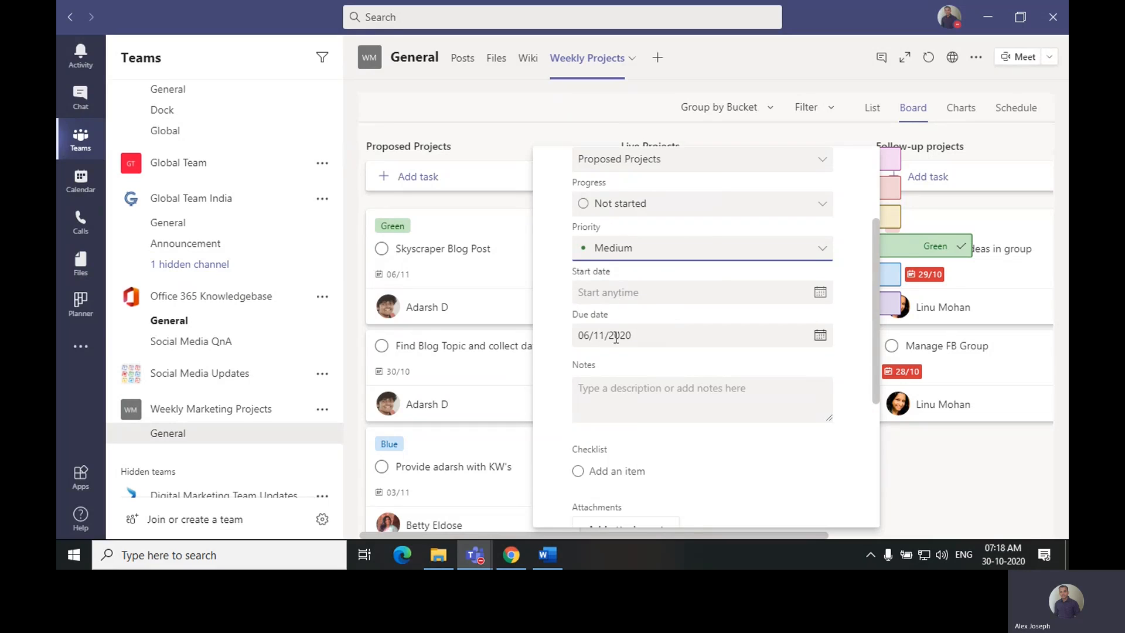
click(628, 390)
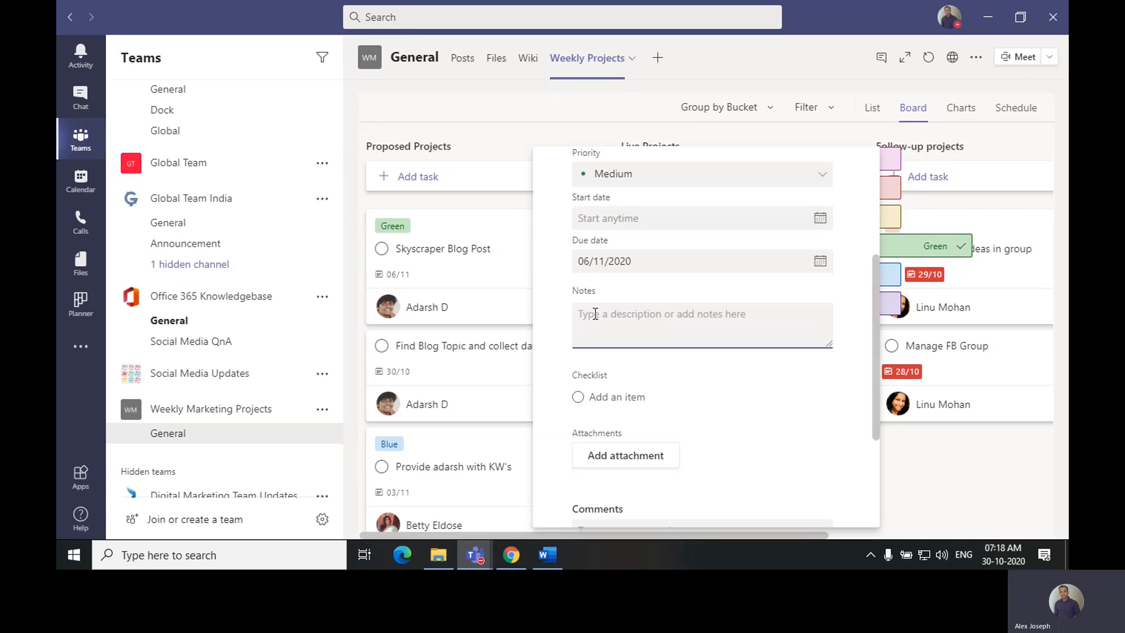
scroll(626, 315, down, 1)
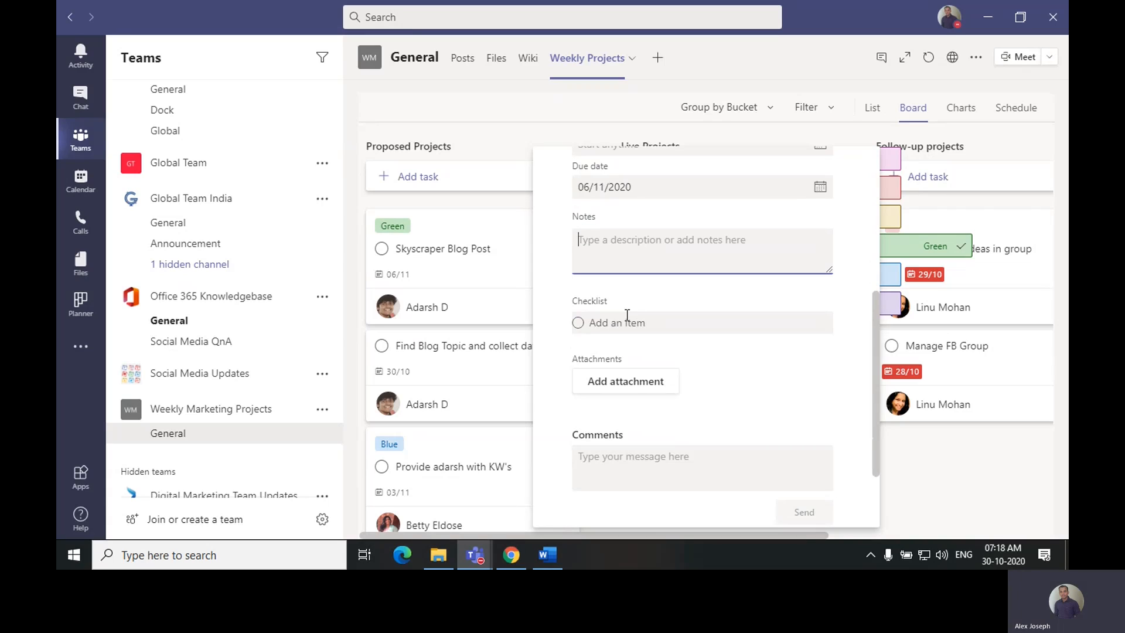
click(582, 333)
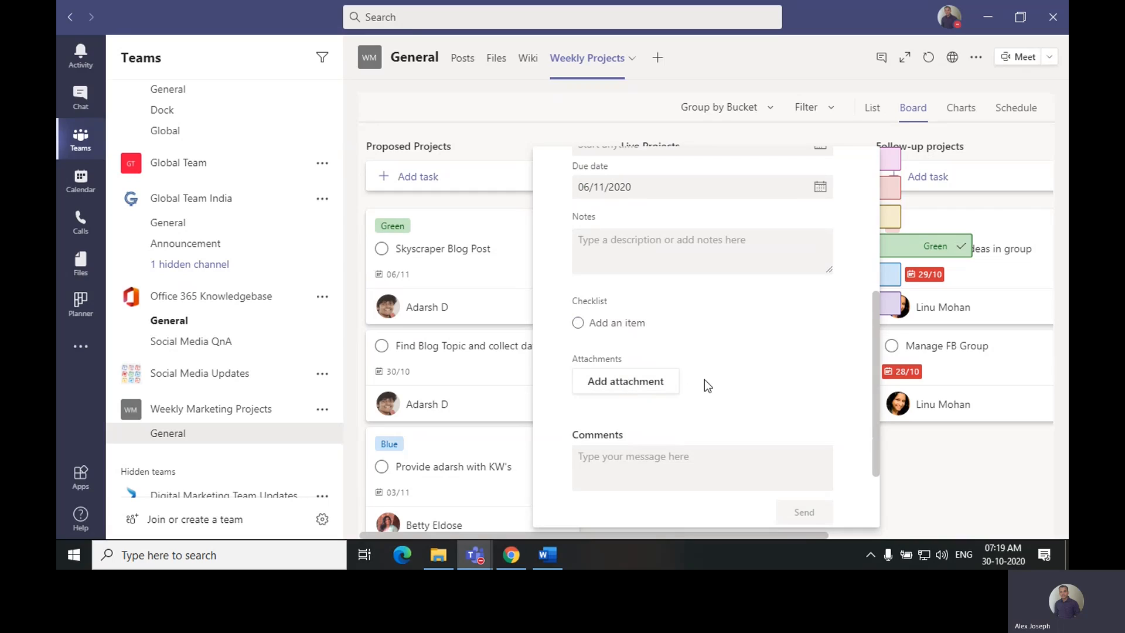
scroll(704, 379, down, 1)
click(661, 384)
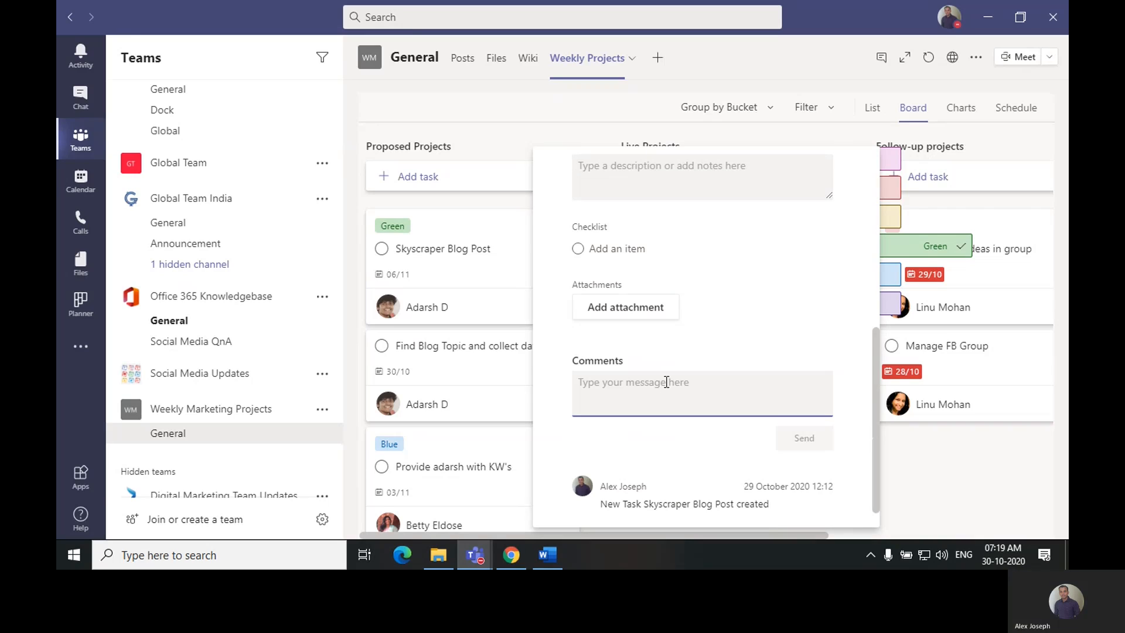
scroll(661, 385, down, 1)
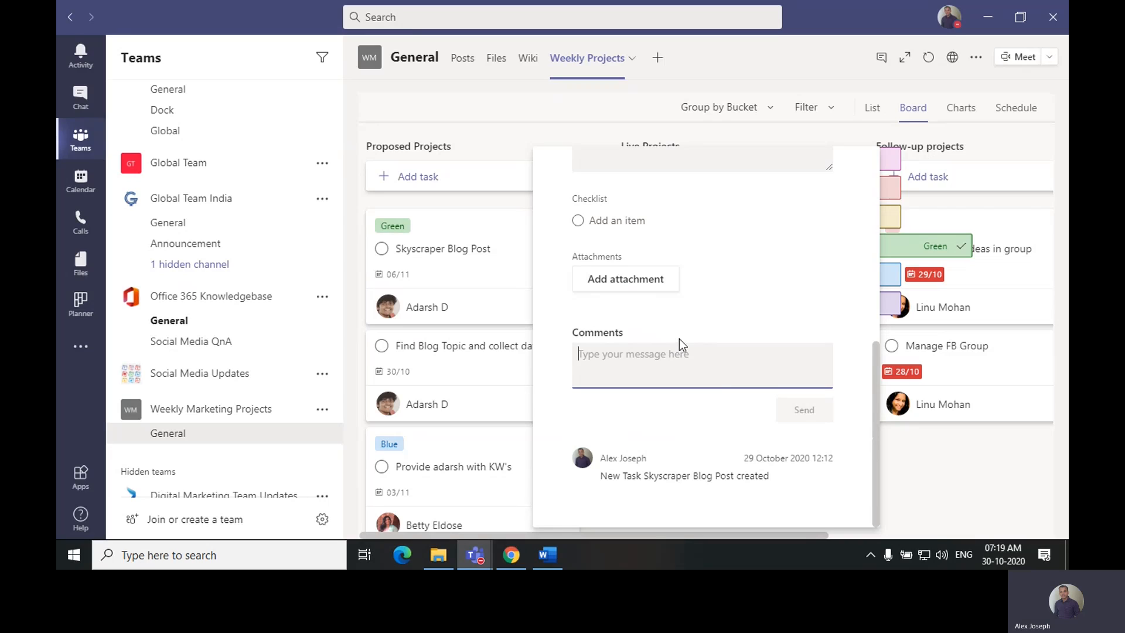
scroll(679, 339, up, 3)
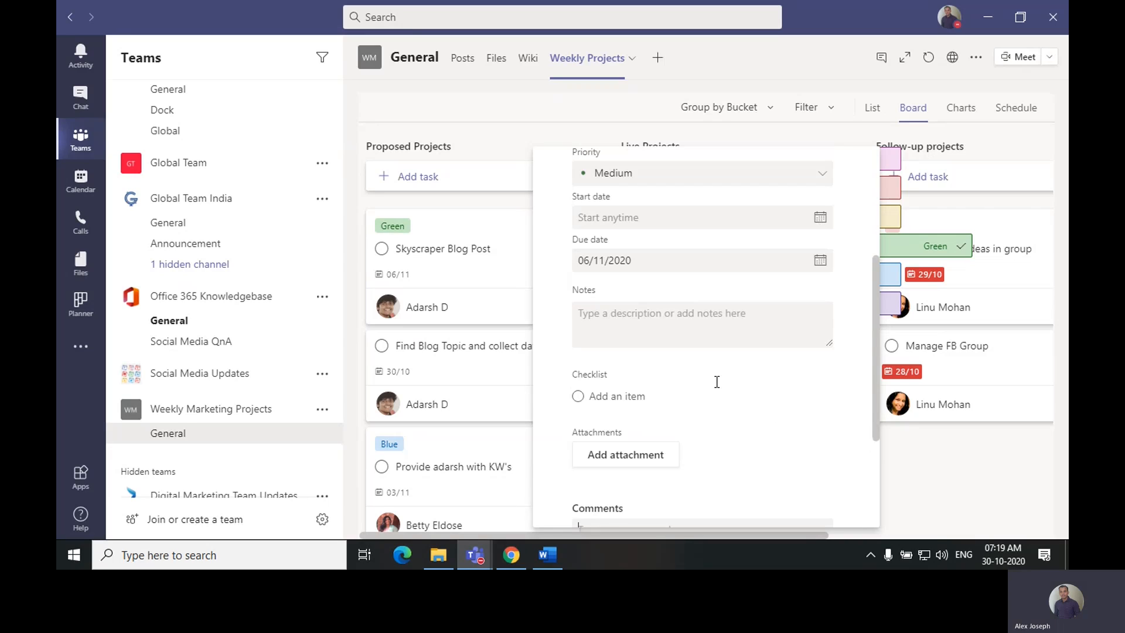
scroll(716, 381, up, 4)
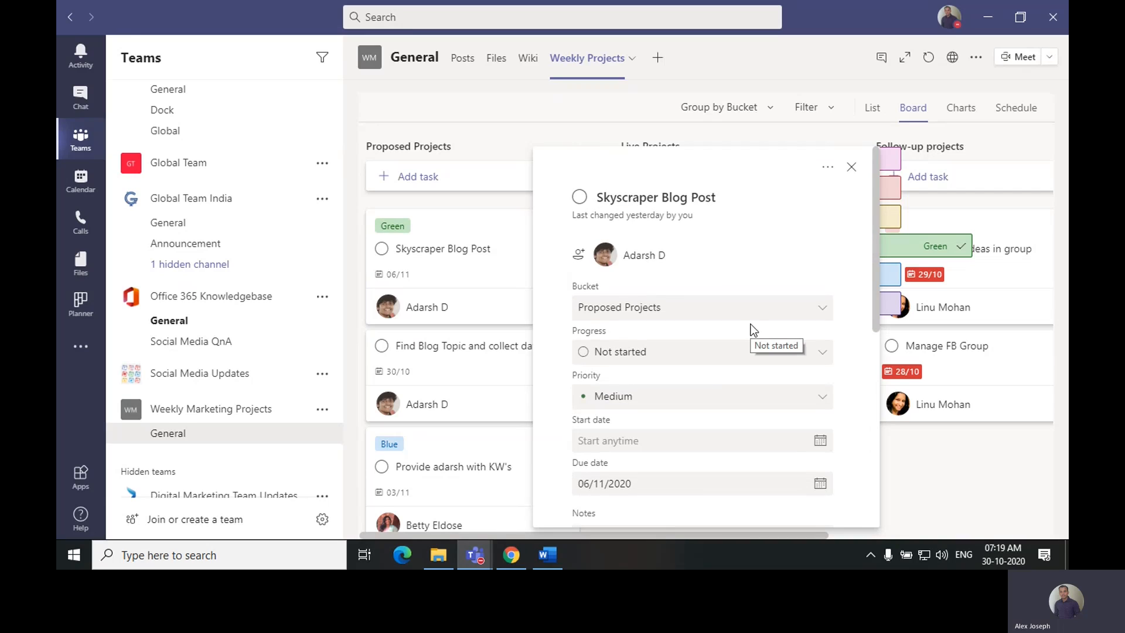